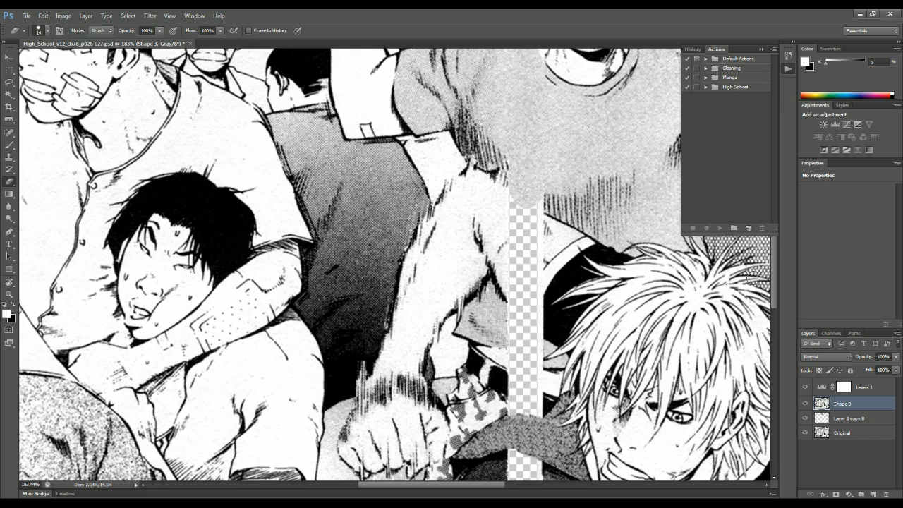
- Examine the manga spread and the transparent gap running between the two page halves
{"action": "scroll", "coordinate": [774, 276], "scroll_direction": "down", "scroll_amount": 5}
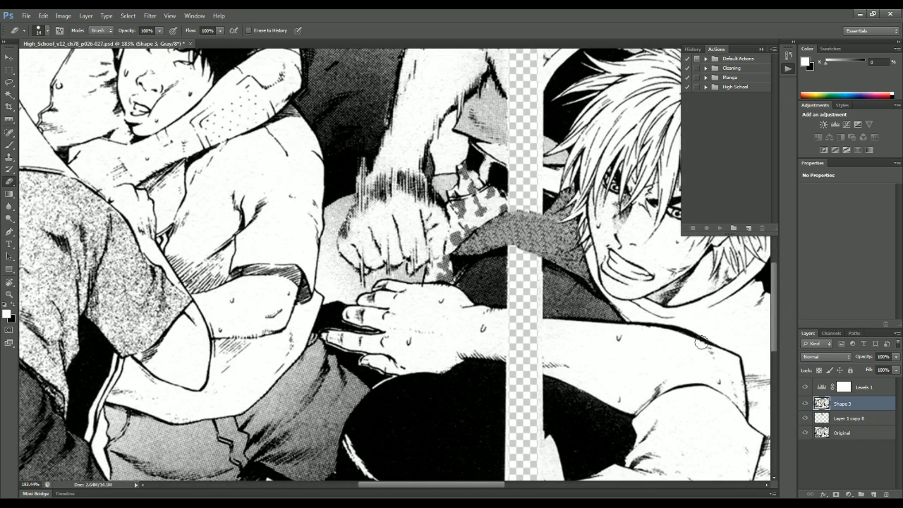
{"action": "left_click_drag", "start_coordinate": [777, 316], "coordinate": [779, 259]}
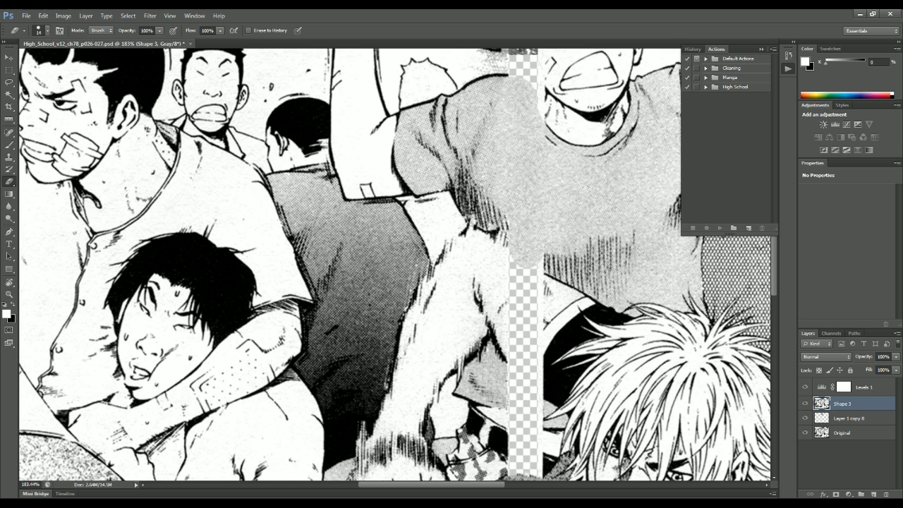
{"action": "scroll", "coordinate": [594, 296], "scroll_direction": "down", "scroll_amount": 5}
{"action": "scroll", "coordinate": [635, 344], "scroll_direction": "up", "scroll_amount": 6}
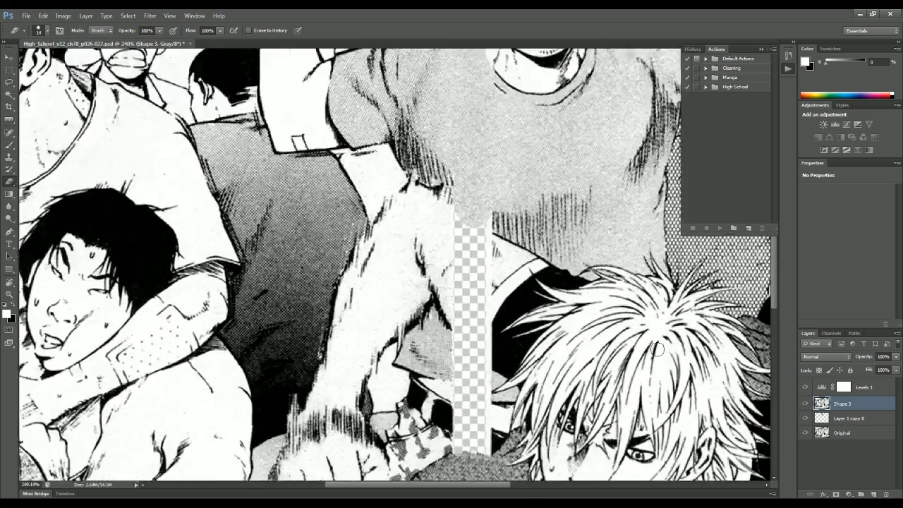
{"action": "scroll", "coordinate": [657, 348], "scroll_direction": "up", "scroll_amount": 4}
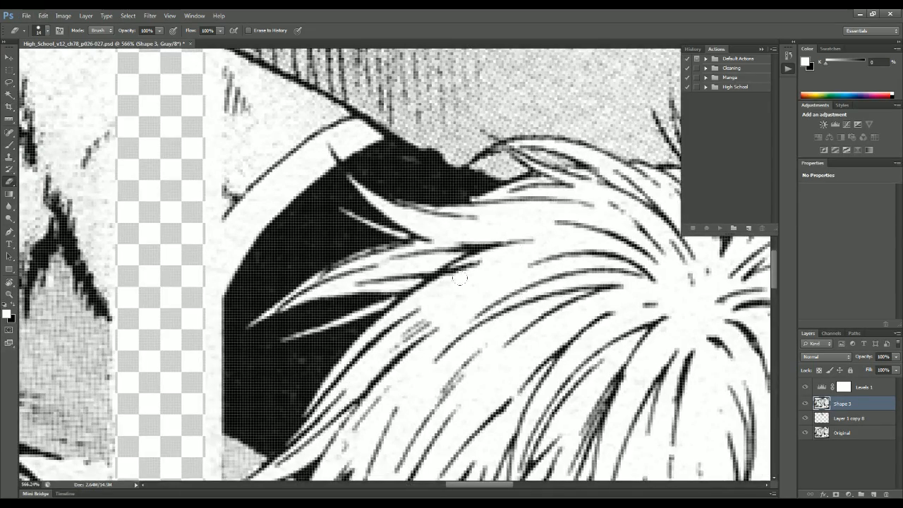
{"action": "scroll", "coordinate": [460, 278], "scroll_direction": "down", "scroll_amount": 5}
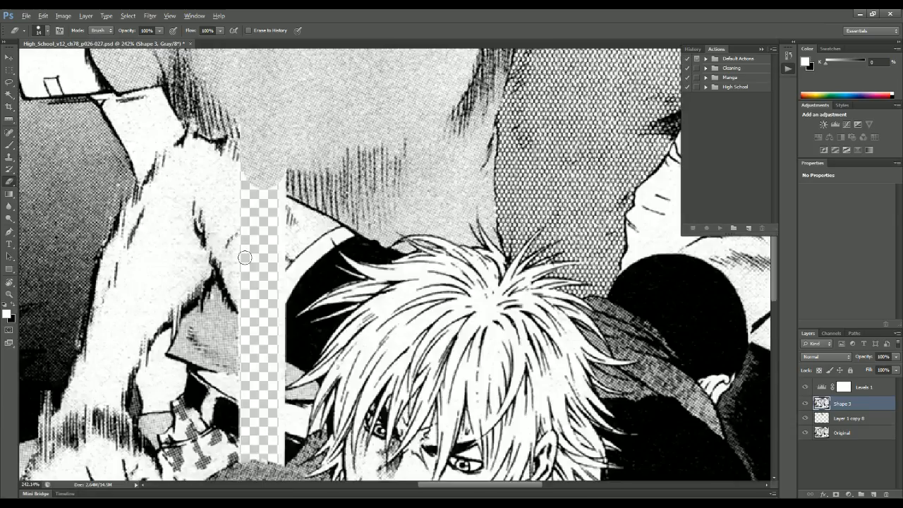
{"action": "scroll", "coordinate": [321, 197], "scroll_direction": "up", "scroll_amount": 4}
{"action": "scroll", "coordinate": [409, 203], "scroll_direction": "down", "scroll_amount": 7}
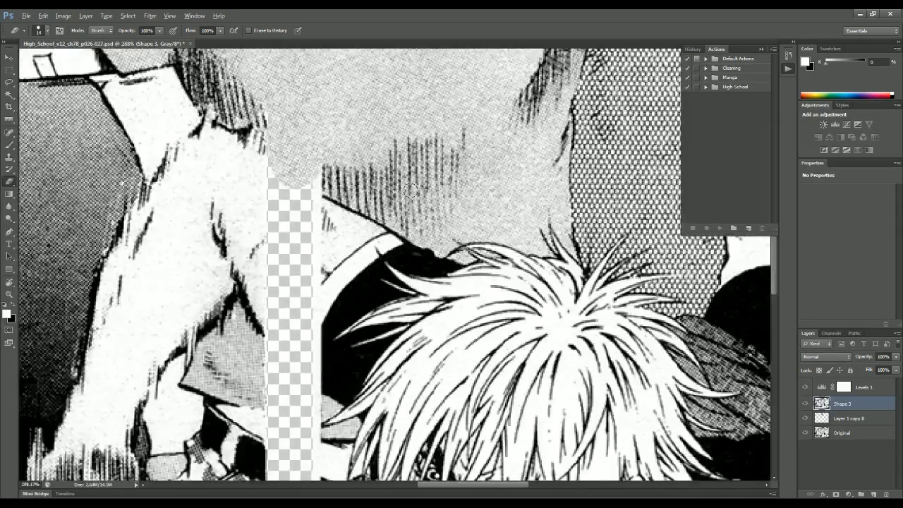
{"action": "scroll", "coordinate": [415, 184], "scroll_direction": "down", "scroll_amount": 3}
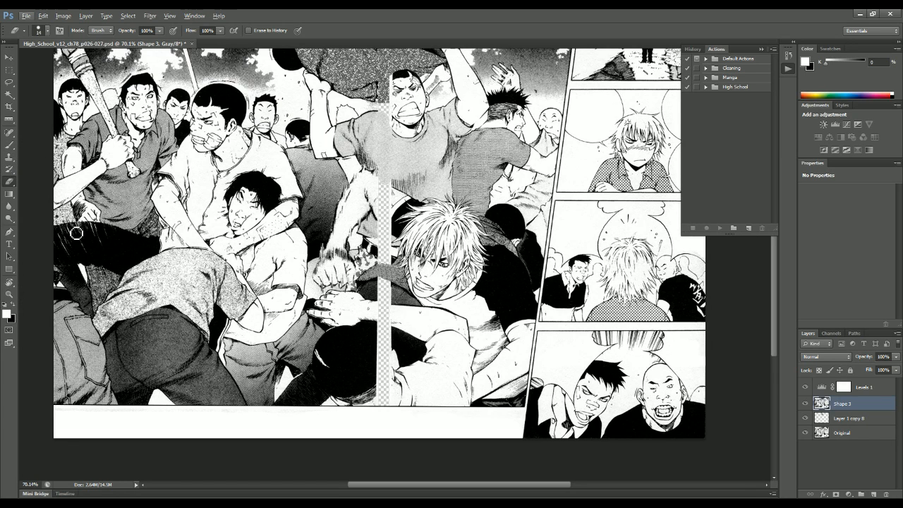
{"action": "scroll", "coordinate": [260, 249], "scroll_direction": "up", "scroll_amount": 3}
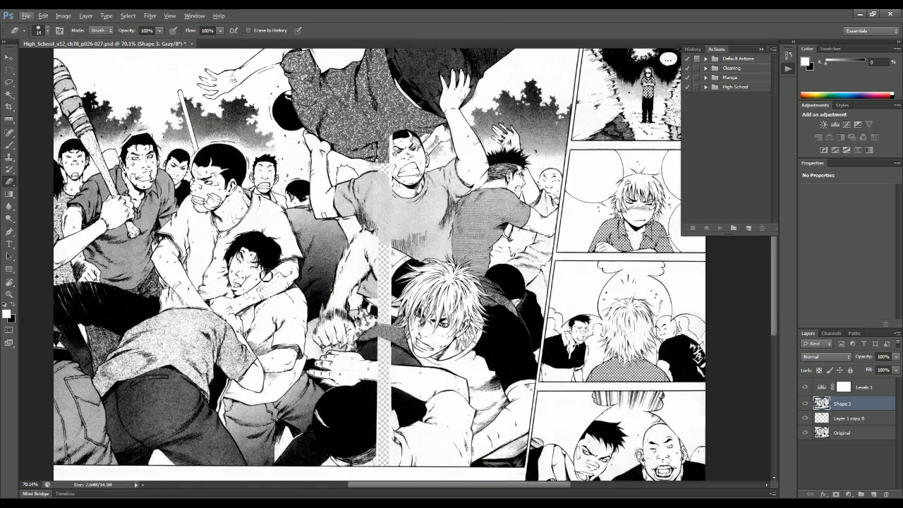
{"action": "scroll", "coordinate": [265, 275], "scroll_direction": "up", "scroll_amount": 1}
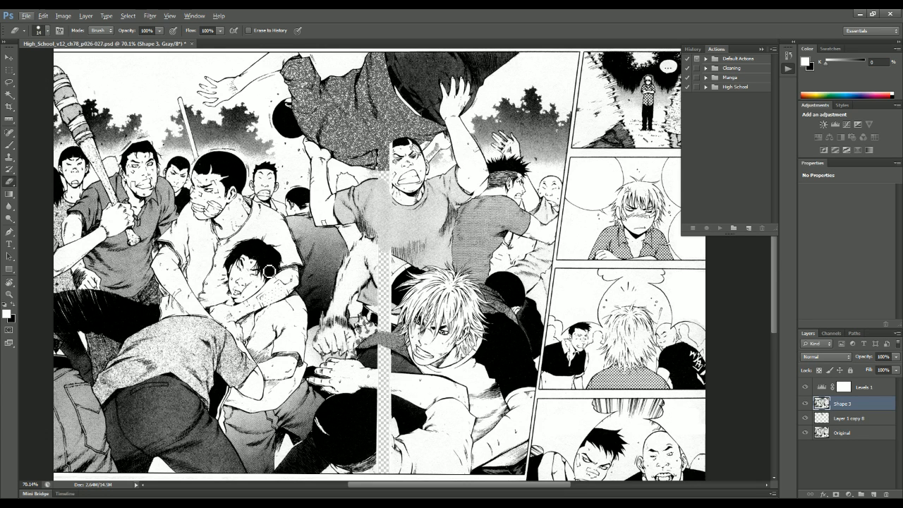
{"action": "scroll", "coordinate": [390, 329], "scroll_direction": "up", "scroll_amount": 3}
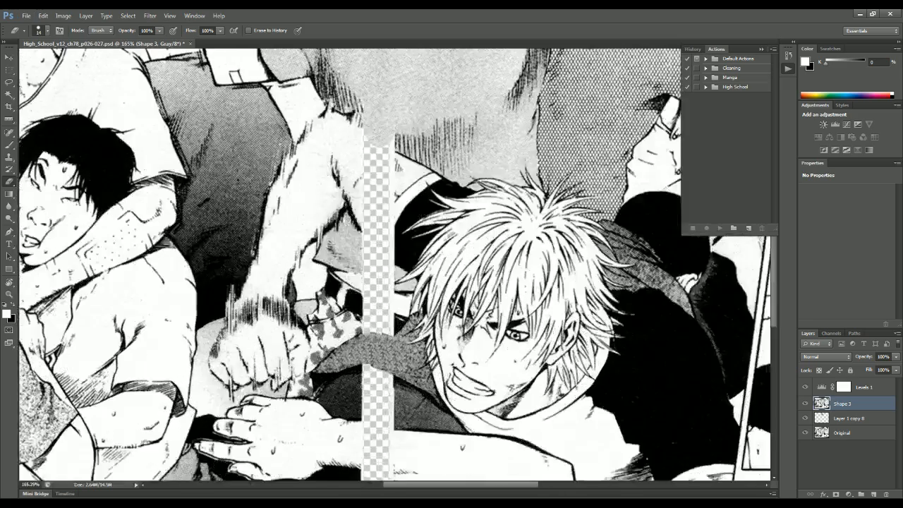
{"action": "scroll", "coordinate": [406, 404], "scroll_direction": "down", "scroll_amount": 1}
{"action": "scroll", "coordinate": [390, 360], "scroll_direction": "down", "scroll_amount": 5}
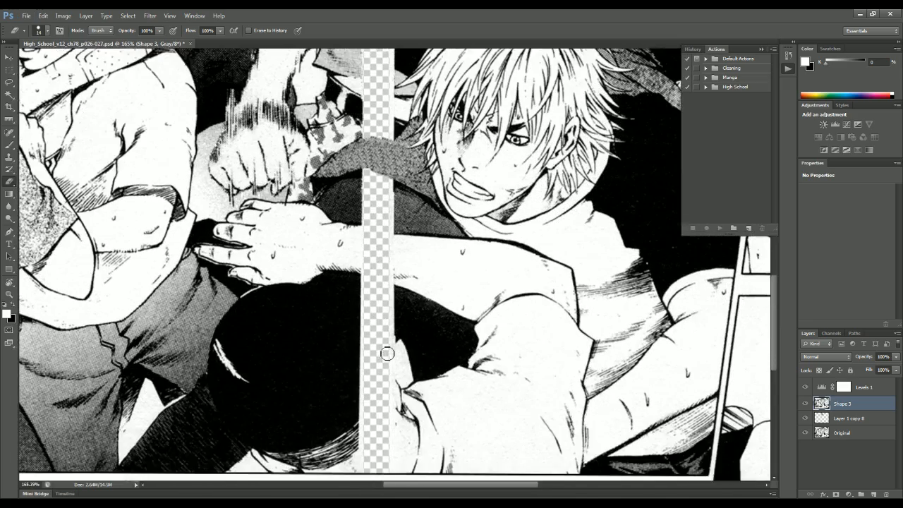
- Activate the Pen tool in Path mode for the forearm that is interrupted by the transparent gap
{"action": "scroll", "coordinate": [375, 220], "scroll_direction": "up", "scroll_amount": 3}
{"action": "scroll", "coordinate": [361, 182], "scroll_direction": "up", "scroll_amount": 3}
{"action": "scroll", "coordinate": [360, 181], "scroll_direction": "up", "scroll_amount": 1}
{"action": "scroll", "coordinate": [361, 210], "scroll_direction": "up", "scroll_amount": 1}
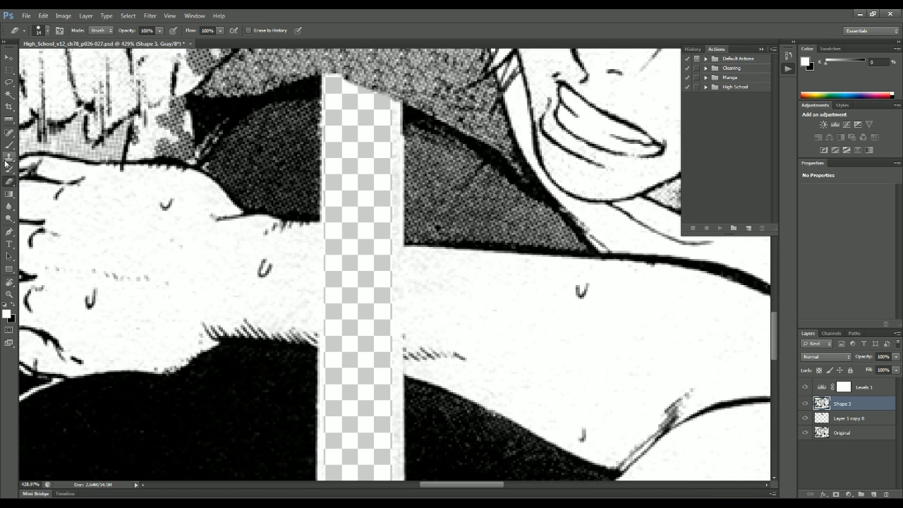
{"action": "left_click", "coordinate": [9, 232]}
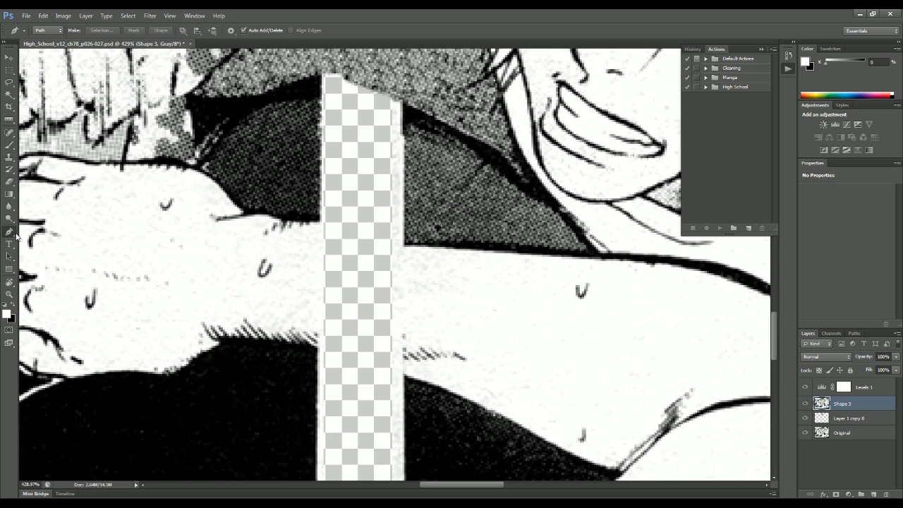
{"action": "left_click", "coordinate": [15, 235]}
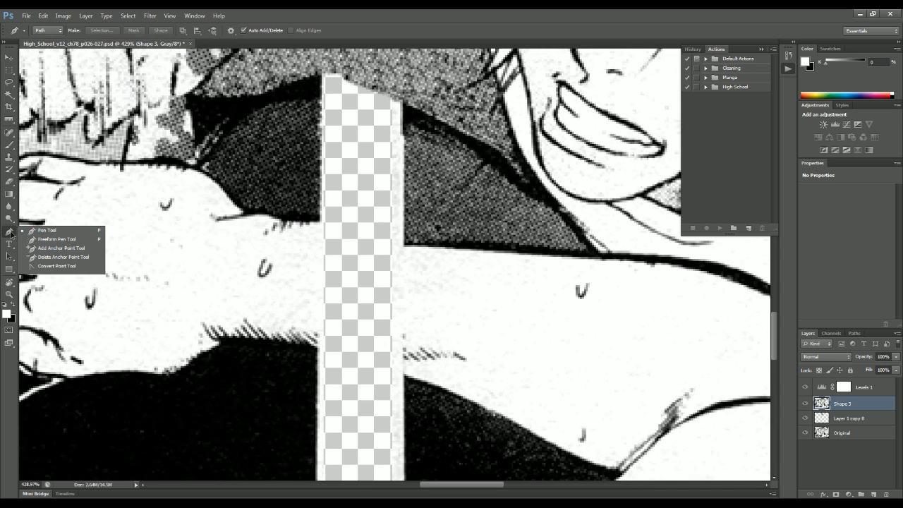
{"action": "left_click", "coordinate": [45, 230]}
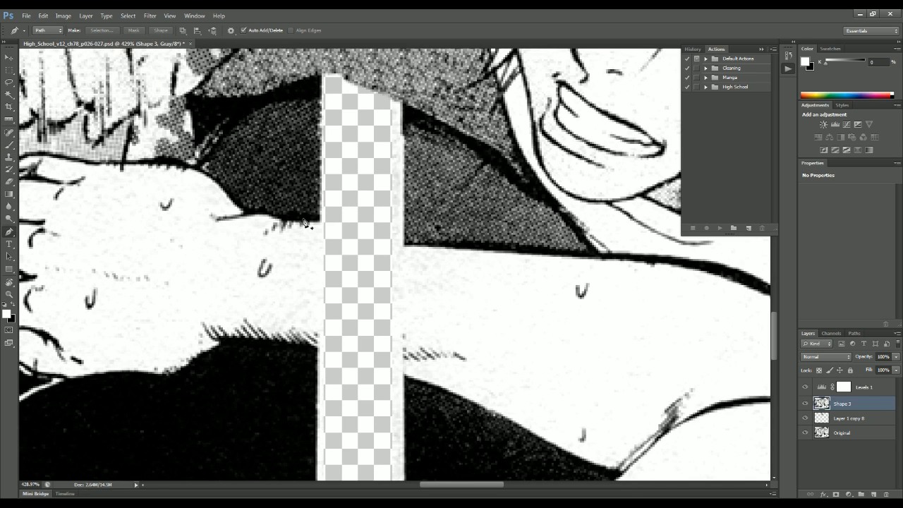
{"action": "left_click", "coordinate": [404, 246]}
{"action": "left_click", "coordinate": [318, 219]}
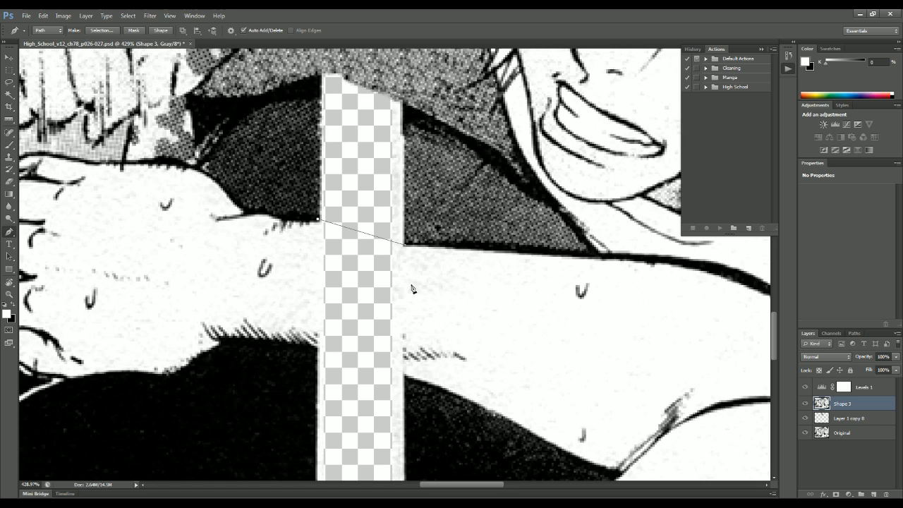
{"action": "key", "text": "ctrl+z"}
{"action": "key", "text": "ctrl+z"}
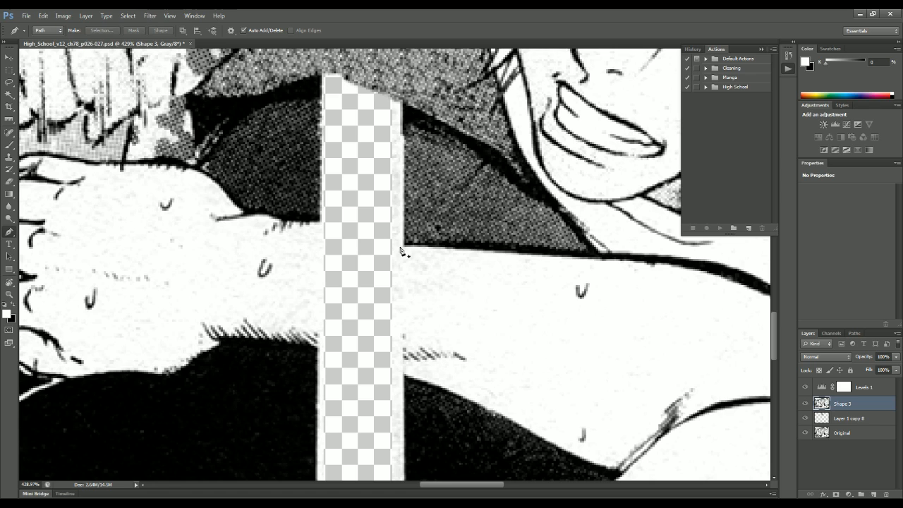
- Draw a curved path across the gap that joins the two ends of the forearm's upper outline
{"action": "left_click", "coordinate": [289, 221]}
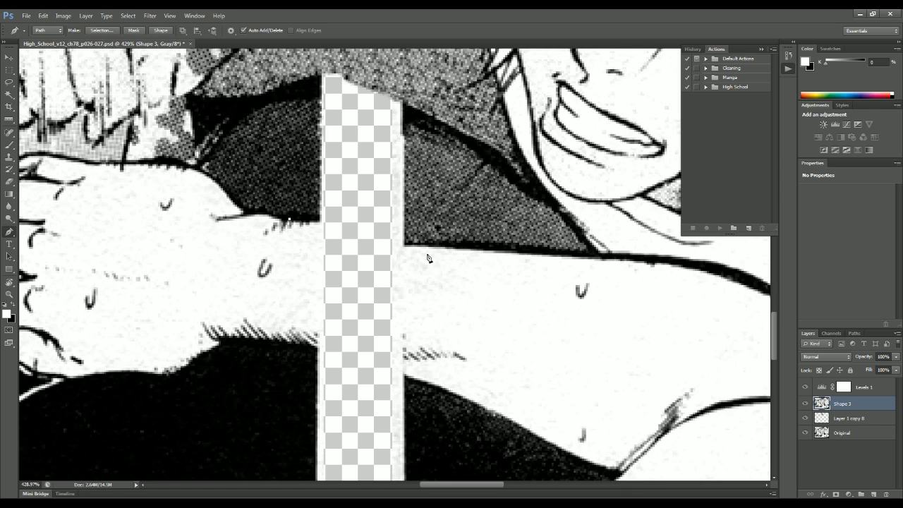
{"action": "left_click", "coordinate": [453, 246]}
{"action": "left_click_drag", "start_coordinate": [515, 249], "coordinate": [415, 227]}
{"action": "left_click_drag", "start_coordinate": [383, 269], "coordinate": [506, 256]}
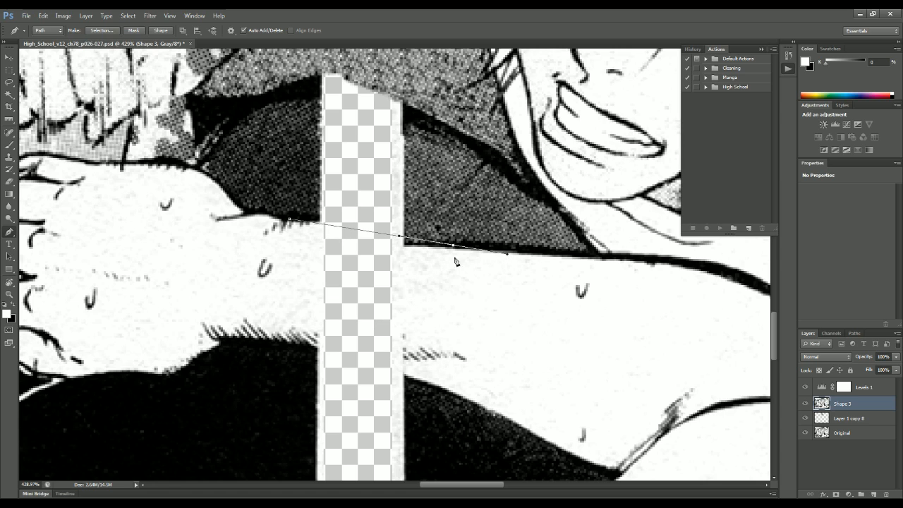
{"action": "left_click", "coordinate": [375, 247], "text": "ctrl"}
{"action": "left_click_drag", "start_coordinate": [357, 228], "coordinate": [388, 242]}
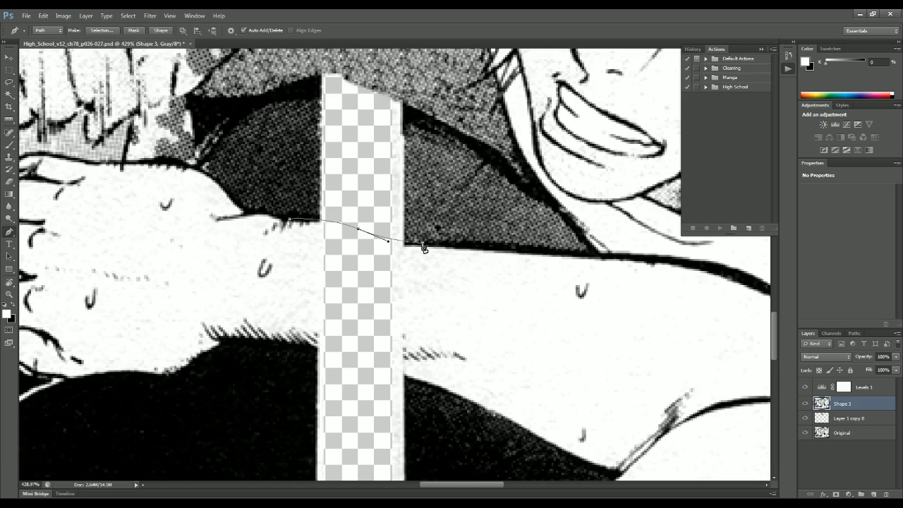
- Activate the Brush tool with black as the foreground colour
{"action": "scroll", "coordinate": [427, 257], "scroll_direction": "down", "scroll_amount": 3}
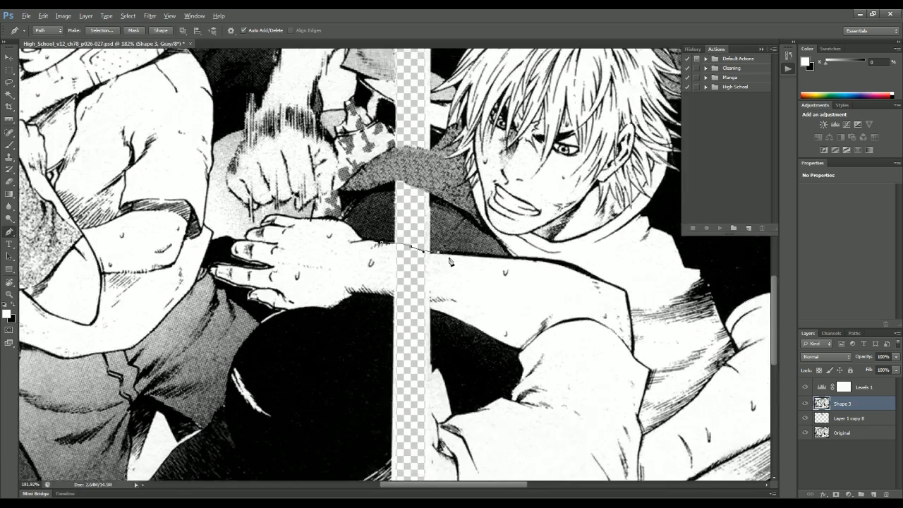
{"action": "scroll", "coordinate": [452, 276], "scroll_direction": "up", "scroll_amount": 4}
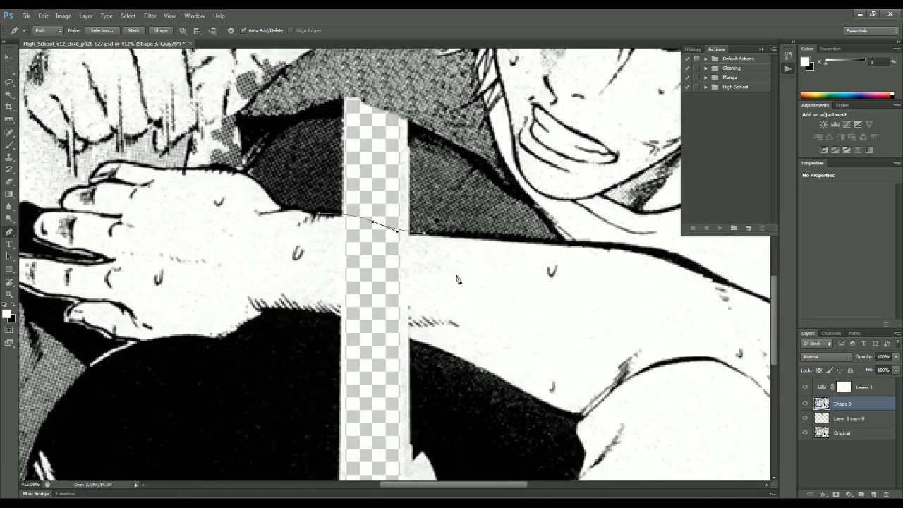
{"action": "scroll", "coordinate": [317, 212], "scroll_direction": "up", "scroll_amount": 3}
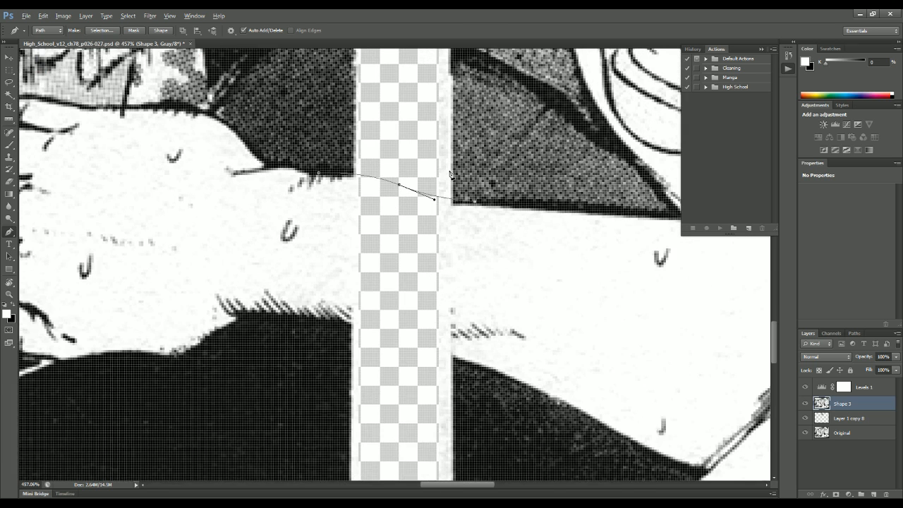
{"action": "scroll", "coordinate": [444, 182], "scroll_direction": "down", "scroll_amount": 3}
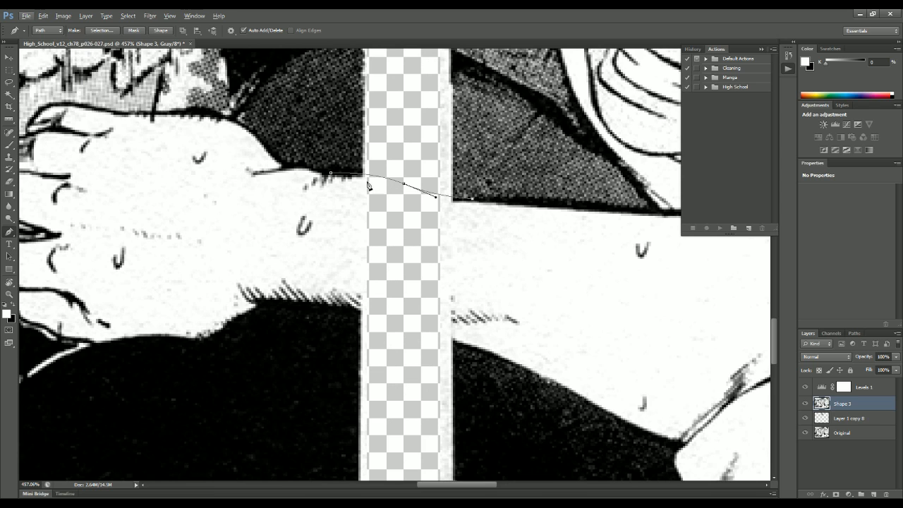
{"action": "left_click", "coordinate": [8, 146]}
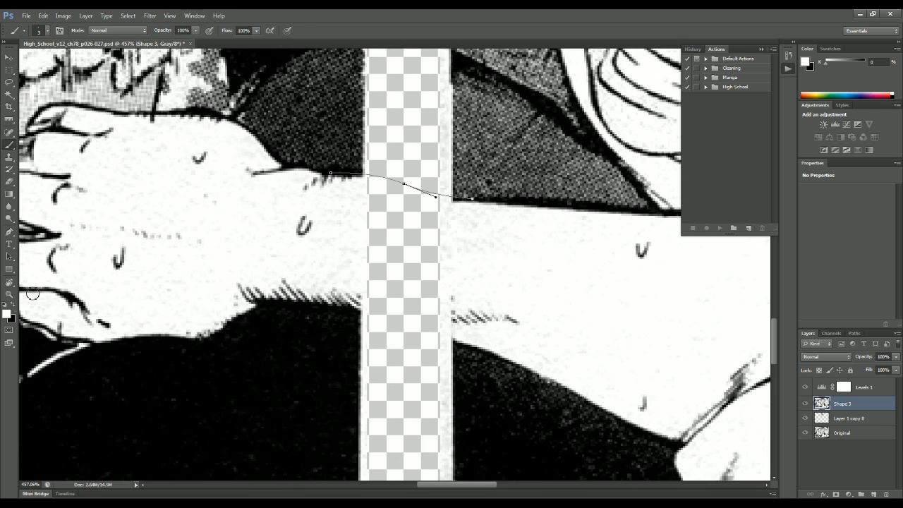
{"action": "left_click", "coordinate": [15, 308]}
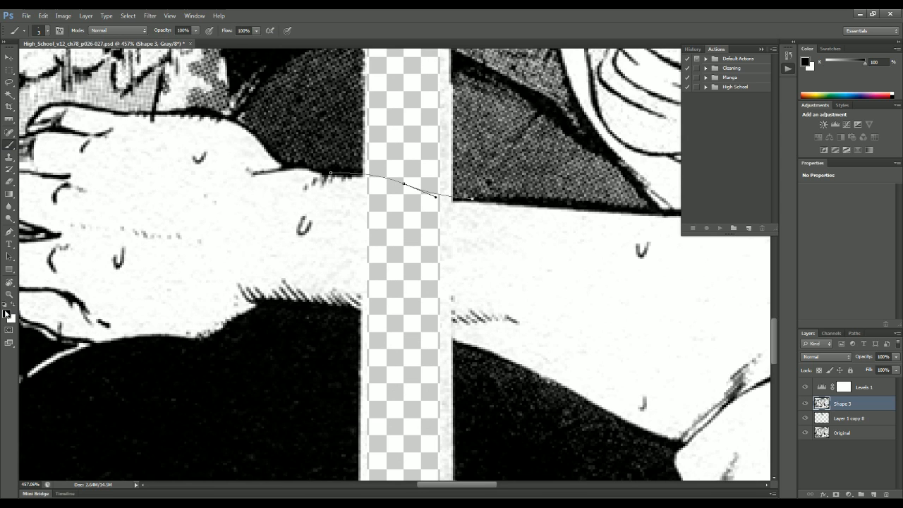
{"action": "key", "text": "i"}
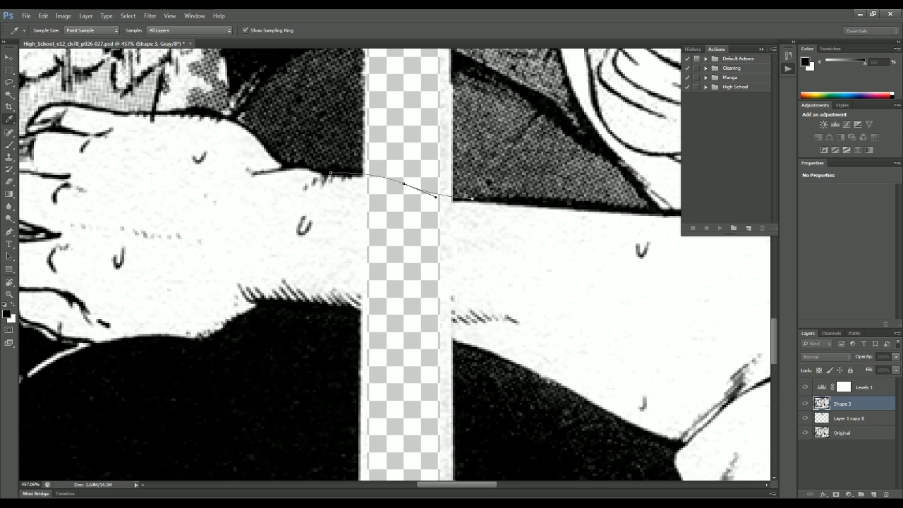
{"action": "key", "text": "b"}
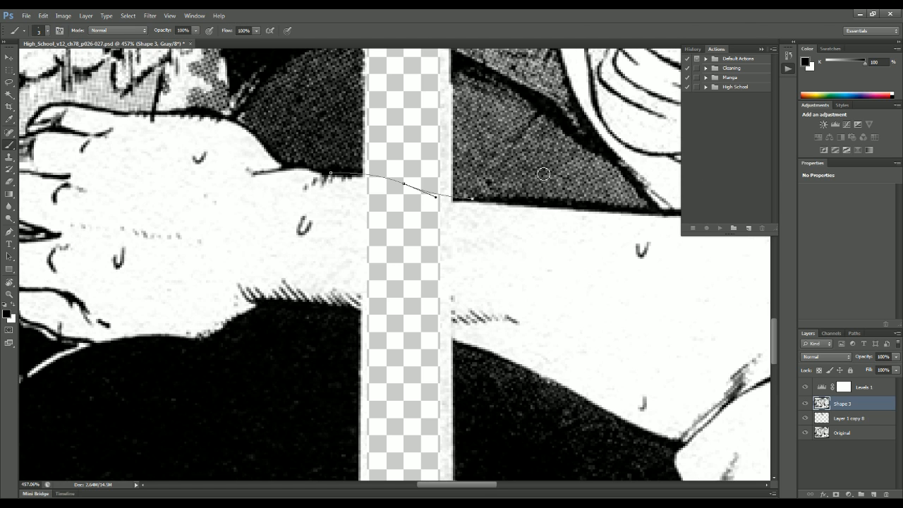
- Sample the dark line colour from the forearm's upper outline and reduce the brush size to 2 px
{"action": "scroll", "coordinate": [485, 166], "scroll_direction": "up", "scroll_amount": 3}
{"action": "scroll", "coordinate": [485, 165], "scroll_direction": "up", "scroll_amount": 1}
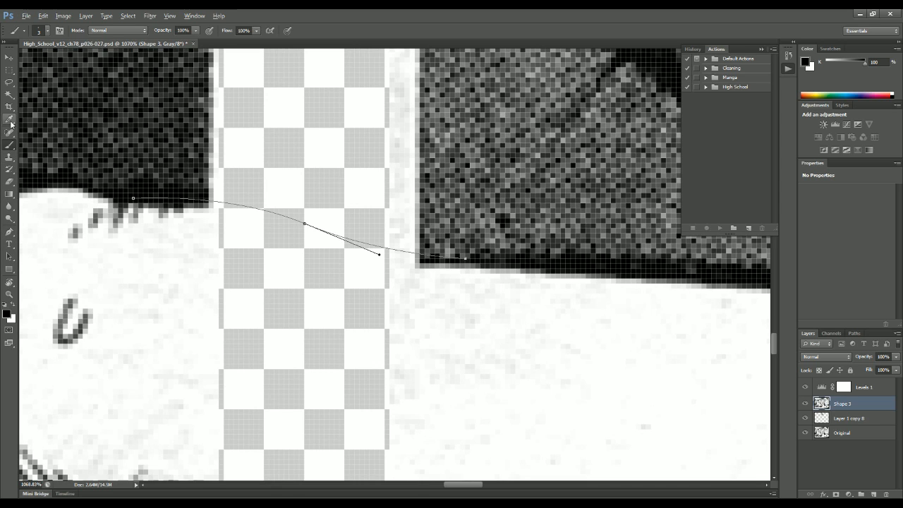
{"action": "key", "text": "alt"}
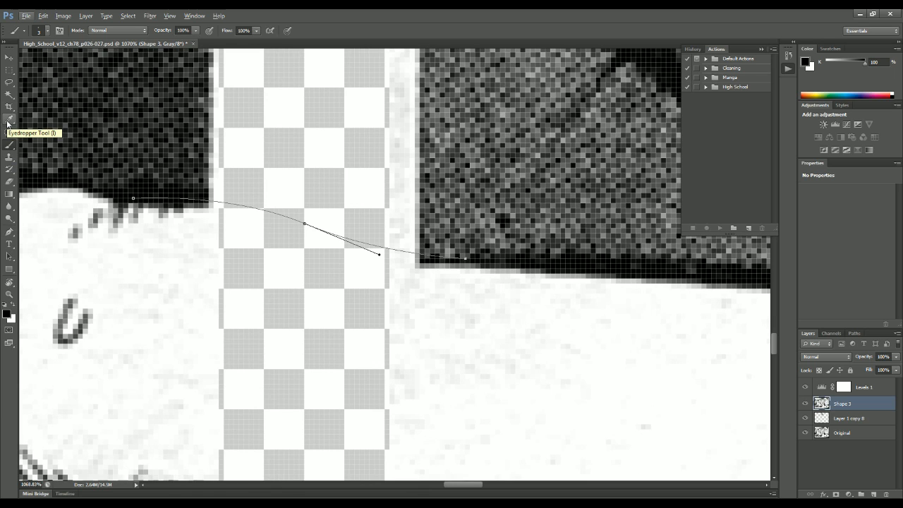
{"action": "key", "text": "alt"}
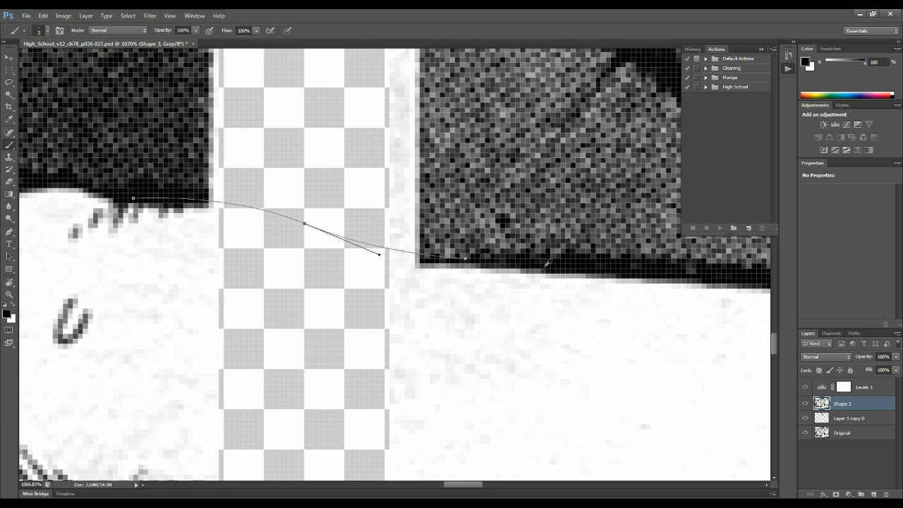
{"action": "left_click", "coordinate": [551, 265], "text": "alt"}
{"action": "left_click", "coordinate": [551, 265], "text": "alt"}
{"action": "mouse_move", "coordinate": [551, 265]}
{"action": "left_mouse_down"}
{"action": "mouse_move", "coordinate": [522, 258]}
{"action": "mouse_move", "coordinate": [526, 217]}
{"action": "mouse_move", "coordinate": [565, 201]}
{"action": "mouse_move", "coordinate": [595, 222]}
{"action": "mouse_move", "coordinate": [549, 262]}
{"action": "left_mouse_up"}
{"action": "left_click_drag", "start_coordinate": [573, 179], "coordinate": [532, 179]}
{"action": "left_click_drag", "start_coordinate": [545, 209], "coordinate": [553, 209]}
- Stroke the forearm path repeatedly with the brush to build up the outline, clear the path and return to the Pen tool
{"action": "key", "text": "Return"}
{"action": "key", "text": "Return"}
{"action": "key", "text": "Return"}
{"action": "key", "text": "Return"}
{"action": "key", "text": "Return"}
{"action": "key", "text": "Return"}
{"action": "key", "text": "Return"}
{"action": "scroll", "coordinate": [468, 183], "scroll_direction": "down", "scroll_amount": 3}
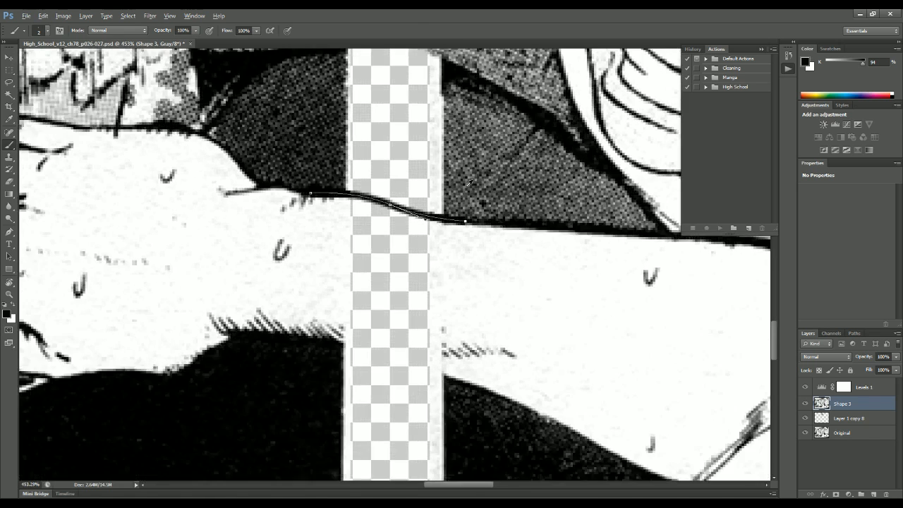
{"action": "scroll", "coordinate": [468, 184], "scroll_direction": "down", "scroll_amount": 2}
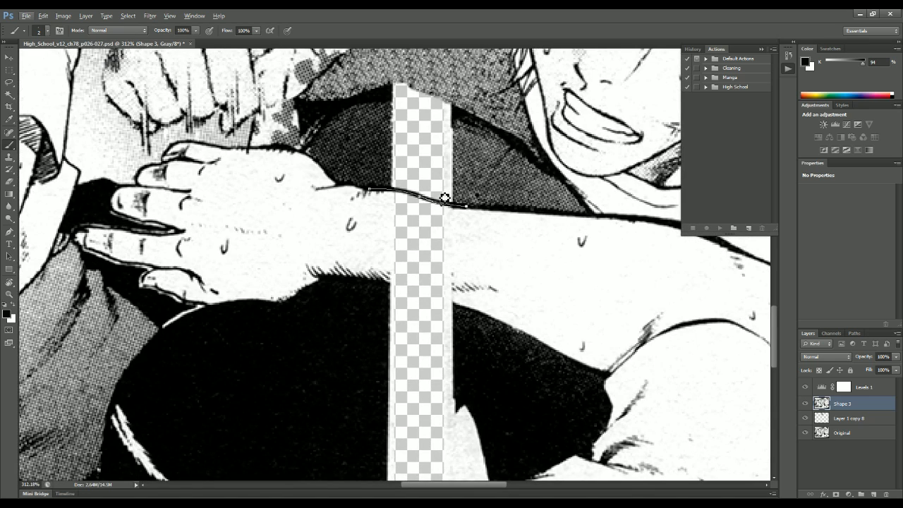
{"action": "scroll", "coordinate": [445, 198], "scroll_direction": "up", "scroll_amount": 3}
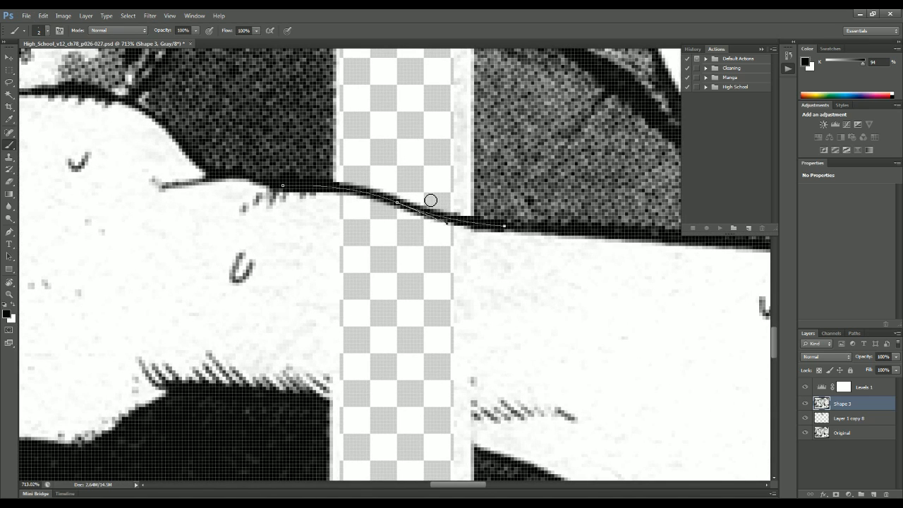
{"action": "key", "text": "p"}
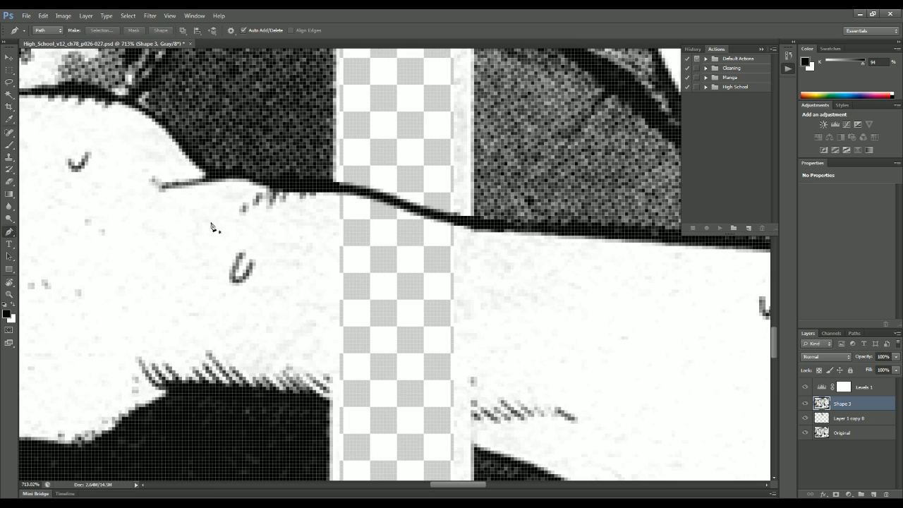
- Examine the redrawn upper forearm outline across the gap, both in detail and within the surrounding artwork
{"action": "scroll", "coordinate": [419, 209], "scroll_direction": "down", "scroll_amount": 5}
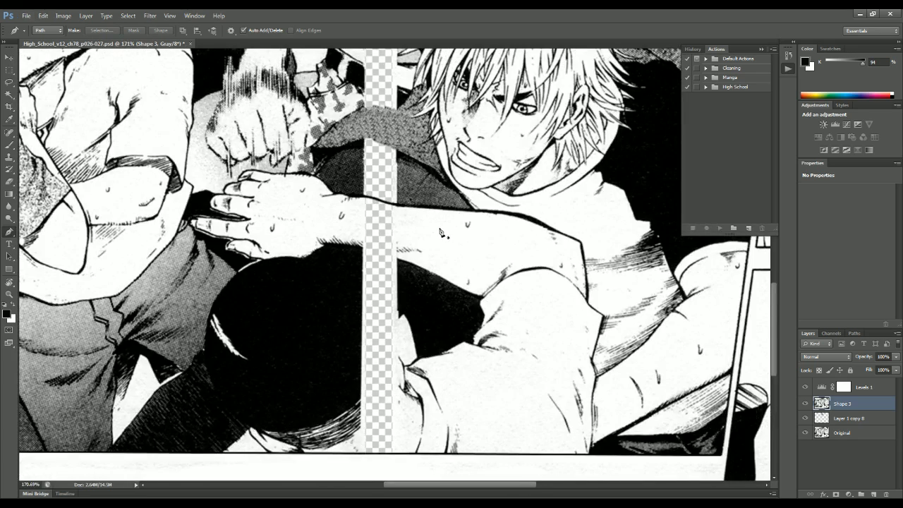
{"action": "scroll", "coordinate": [445, 234], "scroll_direction": "down", "scroll_amount": 1}
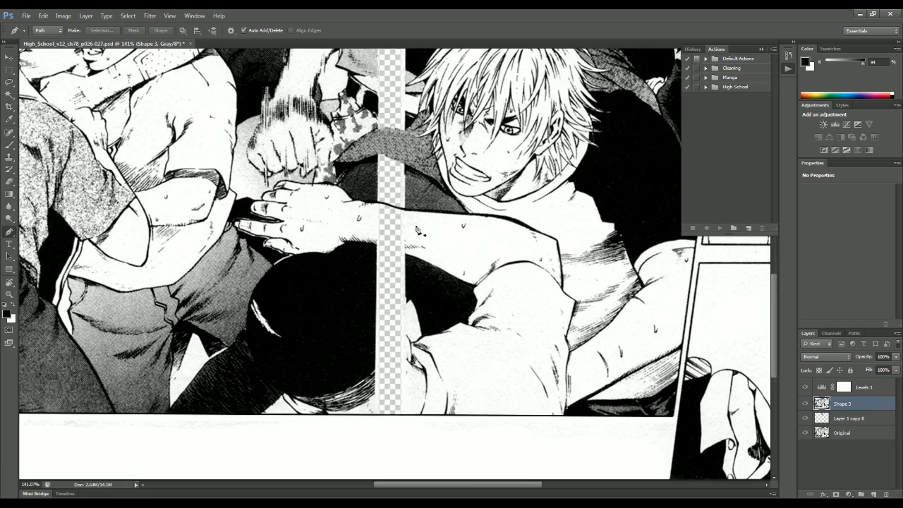
{"action": "scroll", "coordinate": [402, 222], "scroll_direction": "up", "scroll_amount": 2}
{"action": "scroll", "coordinate": [397, 225], "scroll_direction": "up", "scroll_amount": 2}
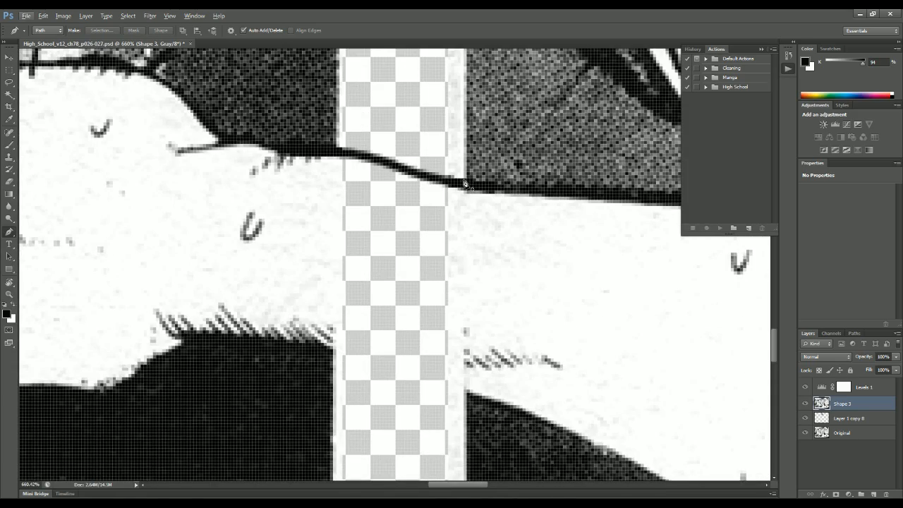
{"action": "scroll", "coordinate": [573, 199], "scroll_direction": "down", "scroll_amount": 6}
{"action": "scroll", "coordinate": [573, 199], "scroll_direction": "down", "scroll_amount": 1}
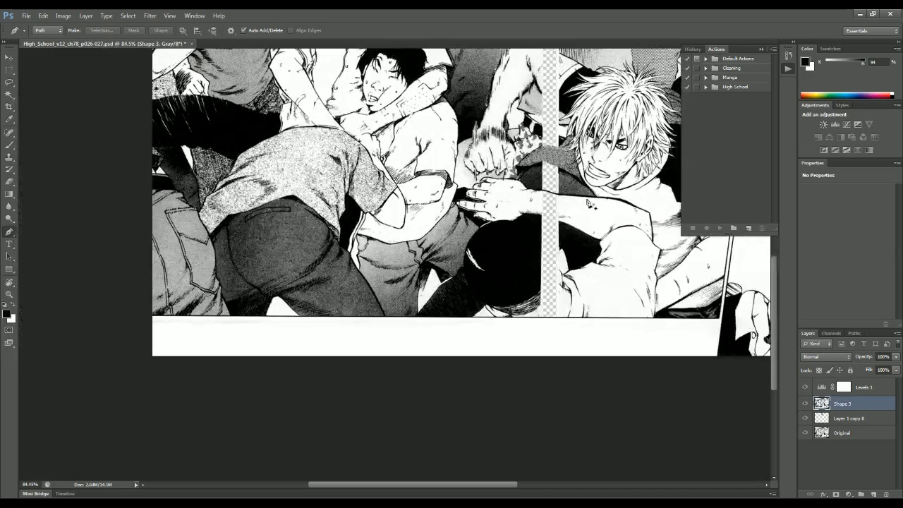
{"action": "scroll", "coordinate": [621, 204], "scroll_direction": "up", "scroll_amount": 2}
{"action": "scroll", "coordinate": [548, 200], "scroll_direction": "up", "scroll_amount": 2}
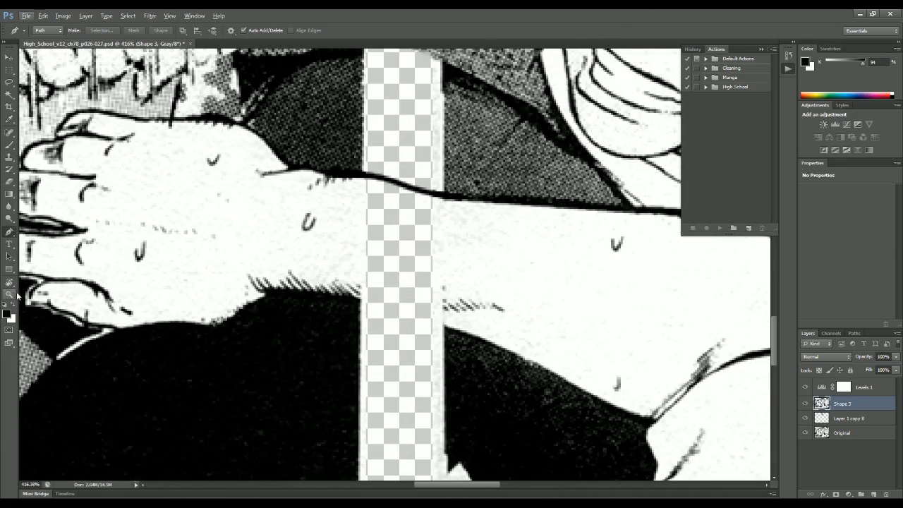
- Activate the Brush tool with the forearm's sampled white as the foreground colour and enlarge the brush to 22 px
{"action": "key", "text": "b"}
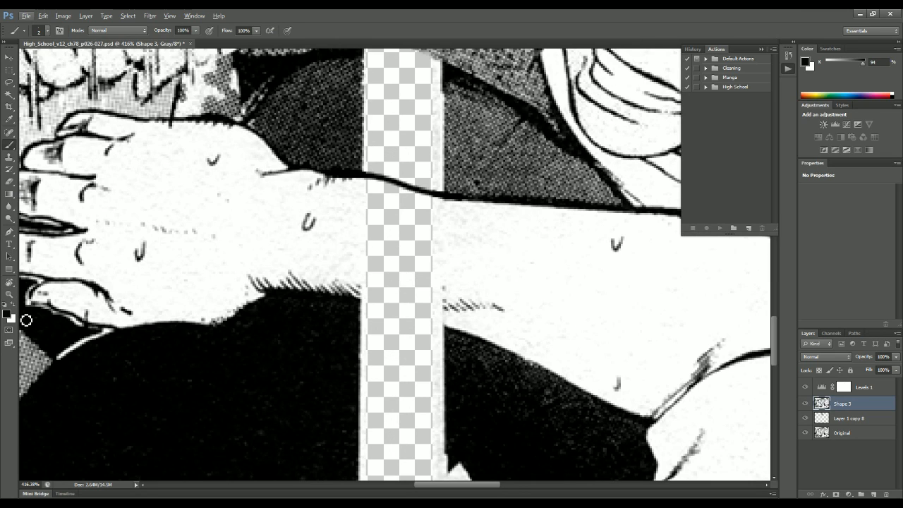
{"action": "left_click", "coordinate": [14, 305]}
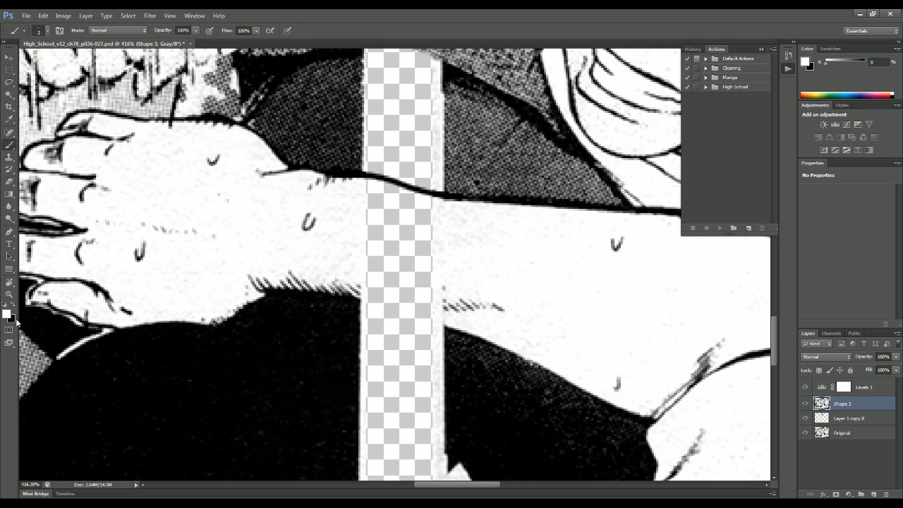
{"action": "left_click", "coordinate": [344, 247], "text": "alt"}
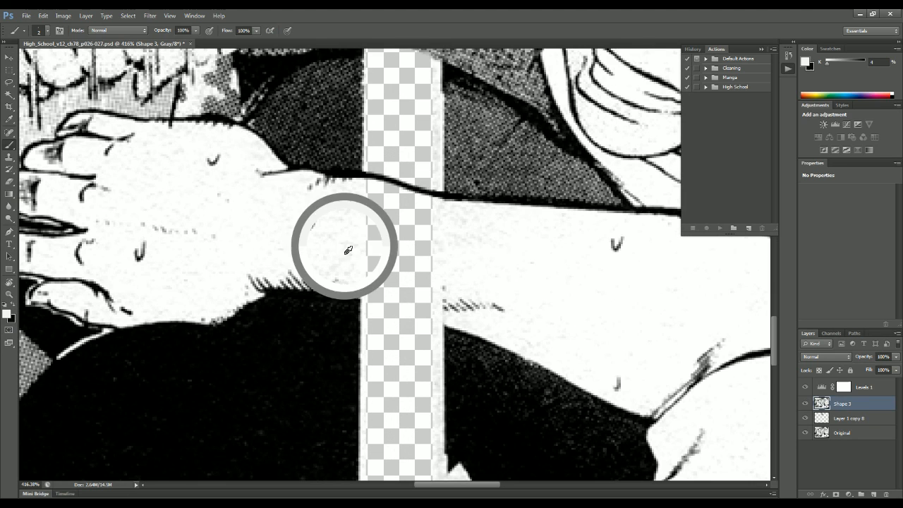
{"action": "right_click", "coordinate": [442, 248], "text": "alt"}
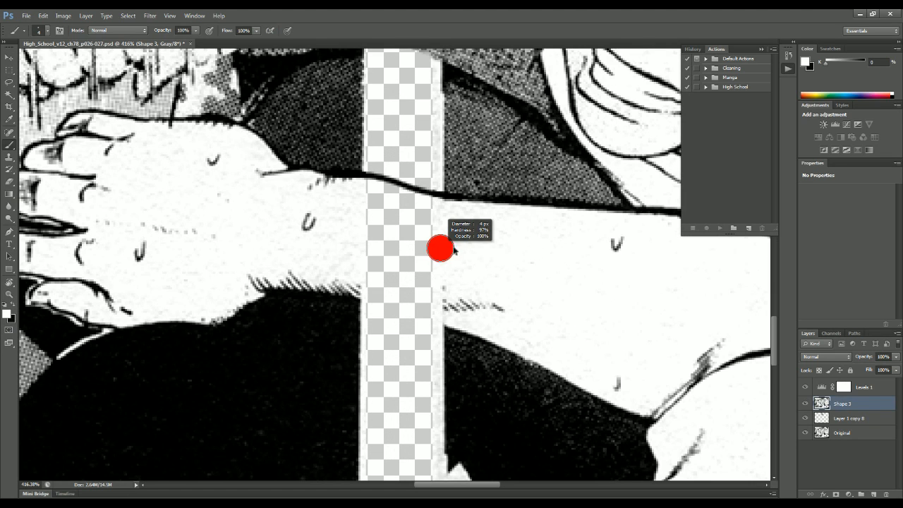
- Paint the gap inside the forearm white, filling it right up to the underside of the upper outline
{"action": "mouse_move", "coordinate": [453, 241]}
{"action": "left_mouse_down"}
{"action": "mouse_move", "coordinate": [347, 219]}
{"action": "mouse_move", "coordinate": [344, 196]}
{"action": "left_mouse_up"}
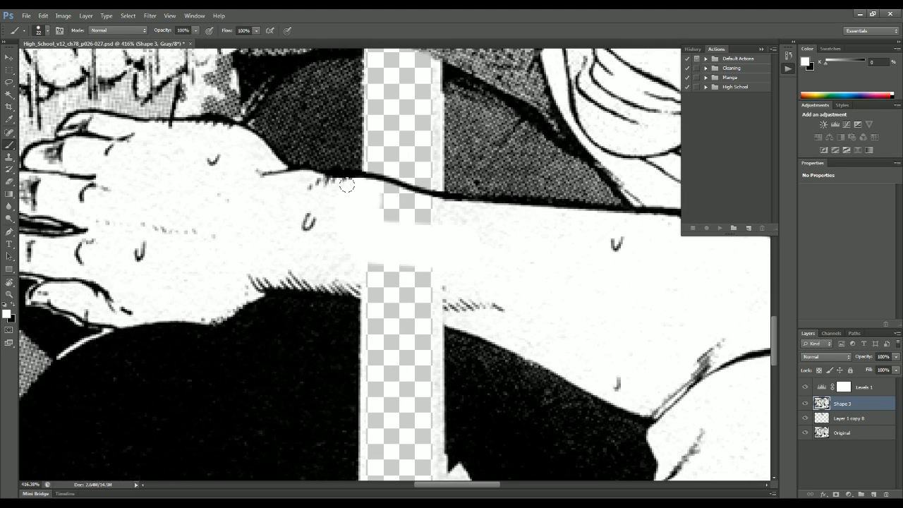
{"action": "scroll", "coordinate": [343, 196], "scroll_direction": "up", "scroll_amount": 3}
{"action": "left_click", "coordinate": [340, 168]}
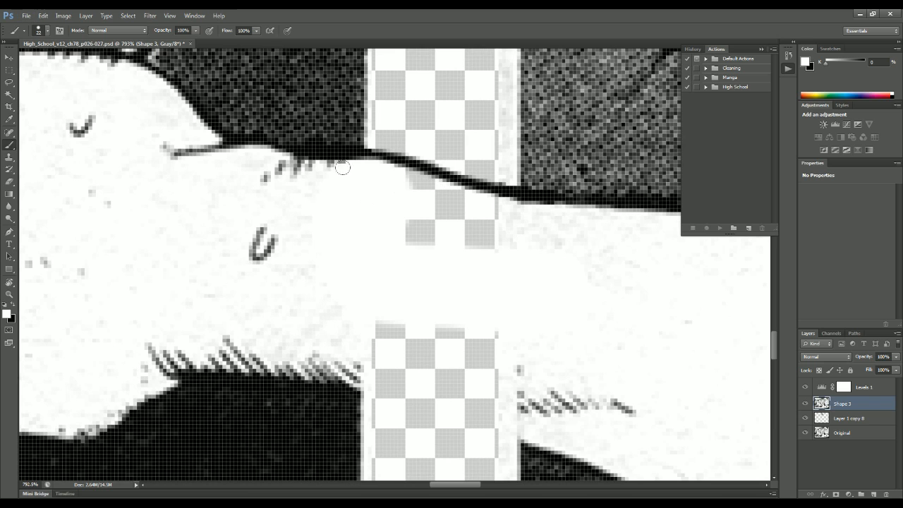
{"action": "left_click", "coordinate": [362, 172]}
{"action": "left_click_drag", "start_coordinate": [410, 187], "coordinate": [497, 207]}
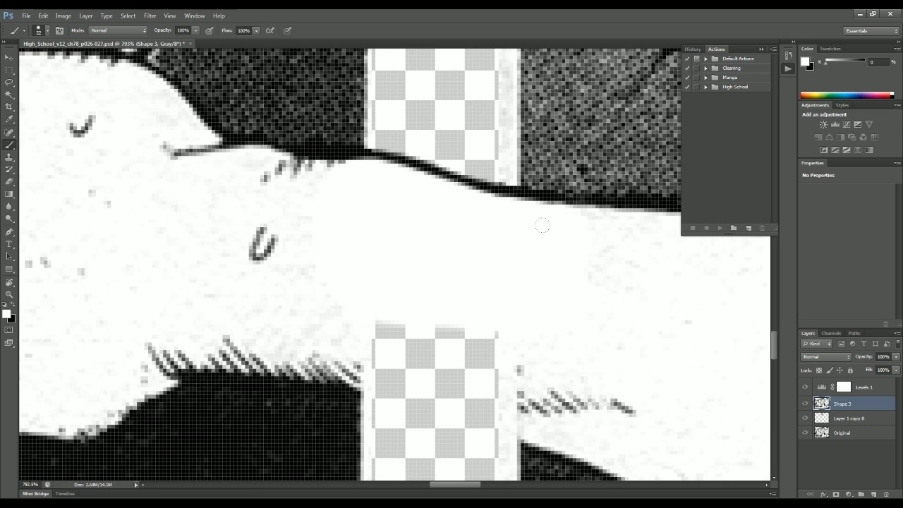
- Activate the Pen tool for tracing the forearm's lower outline at the gap
{"action": "scroll", "coordinate": [545, 272], "scroll_direction": "down", "scroll_amount": 2}
{"action": "scroll", "coordinate": [545, 272], "scroll_direction": "down", "scroll_amount": 5}
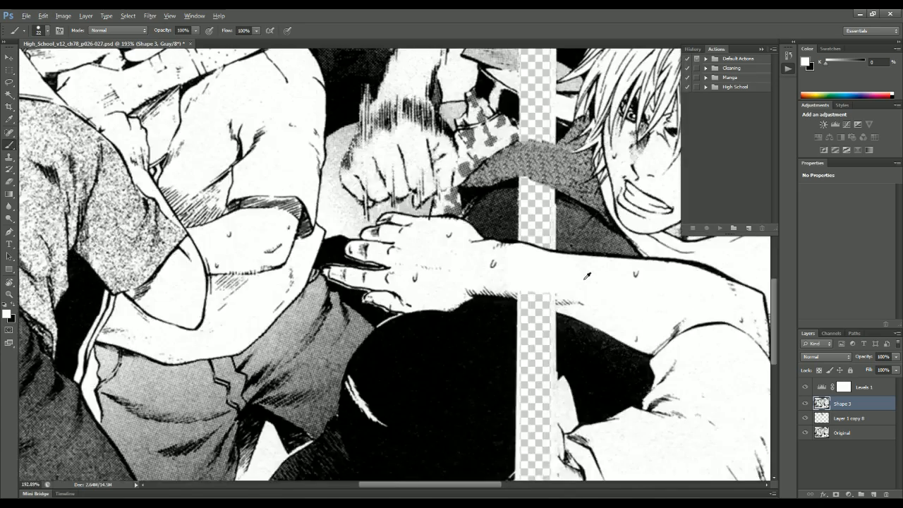
{"action": "scroll", "coordinate": [652, 296], "scroll_direction": "up", "scroll_amount": 4}
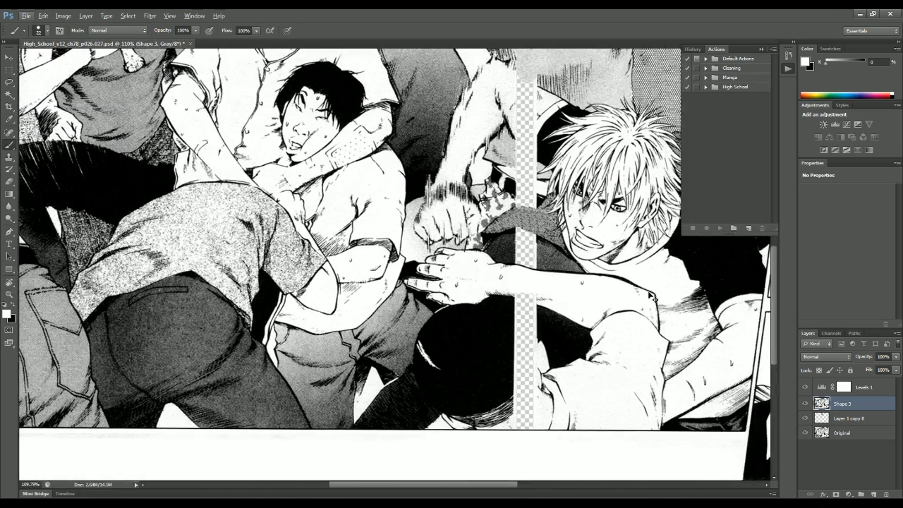
{"action": "scroll", "coordinate": [535, 291], "scroll_direction": "up", "scroll_amount": 5}
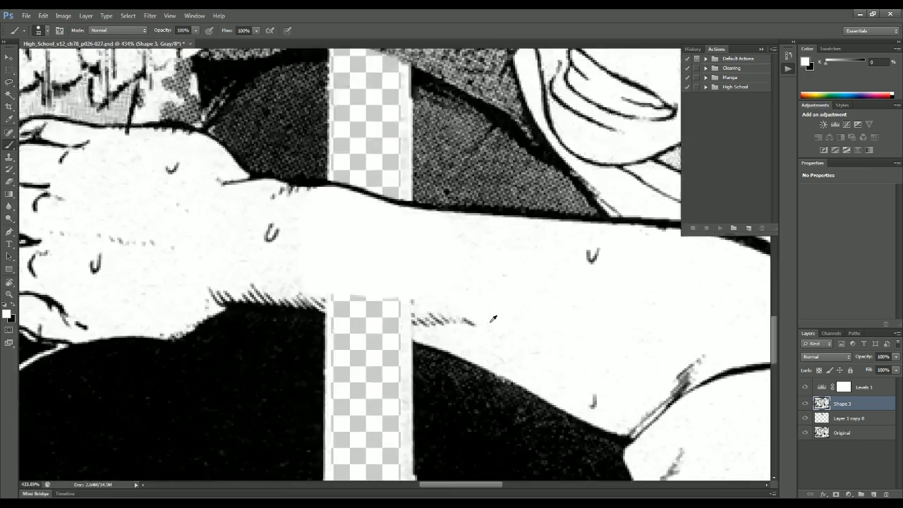
{"action": "key", "text": "alt"}
{"action": "scroll", "coordinate": [252, 254], "scroll_direction": "down", "scroll_amount": 5}
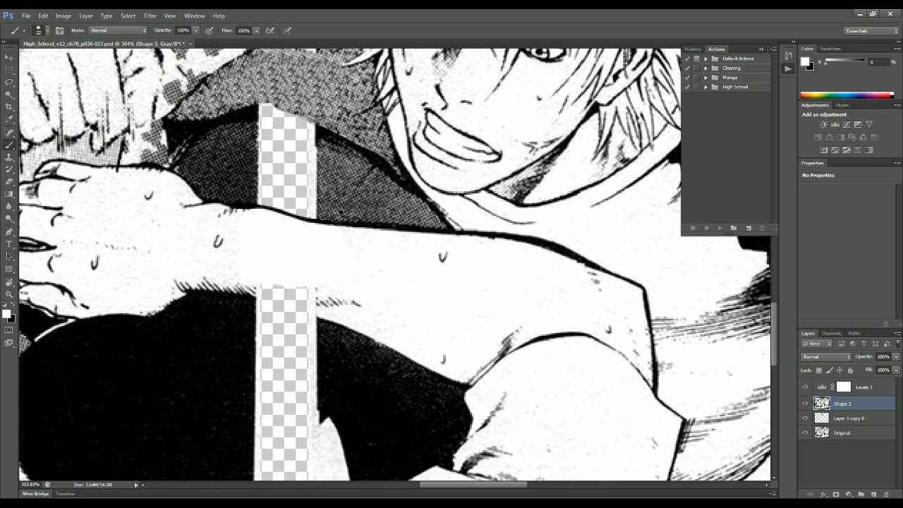
{"action": "scroll", "coordinate": [273, 344], "scroll_direction": "up", "scroll_amount": 4}
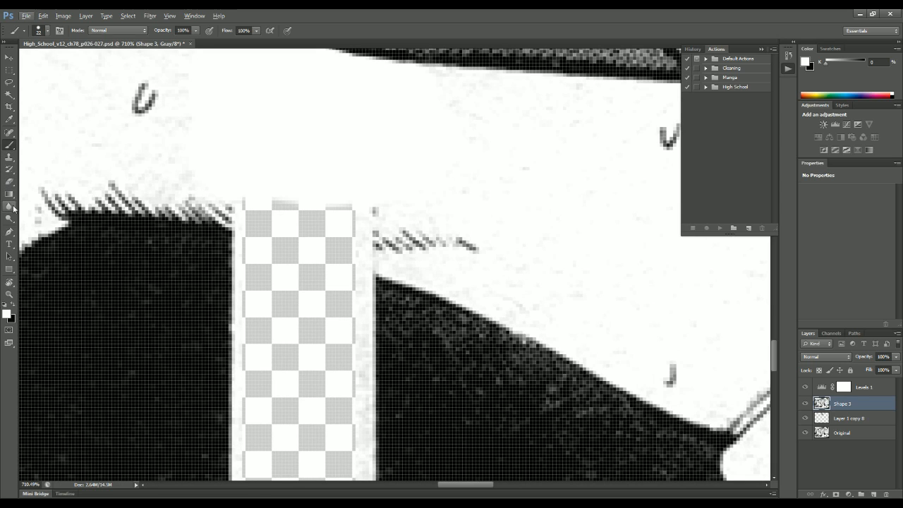
{"action": "left_click", "coordinate": [10, 231]}
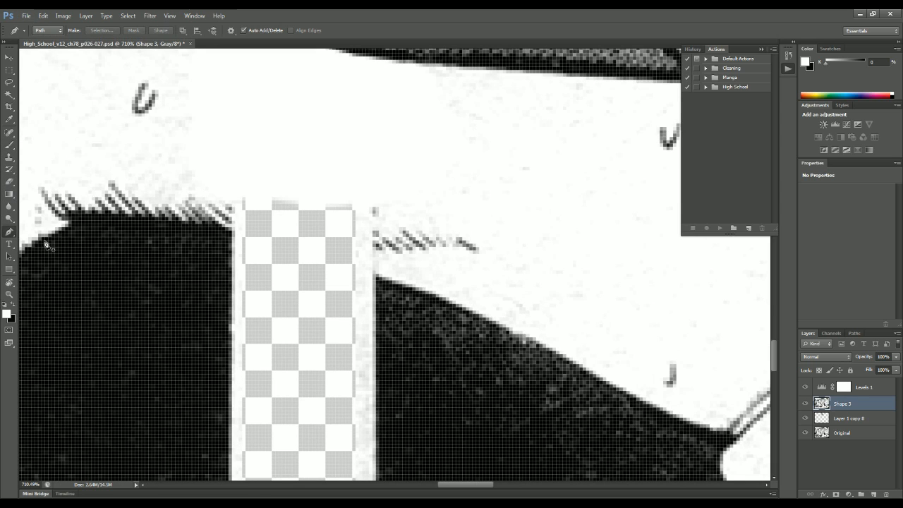
{"action": "left_click", "coordinate": [225, 231]}
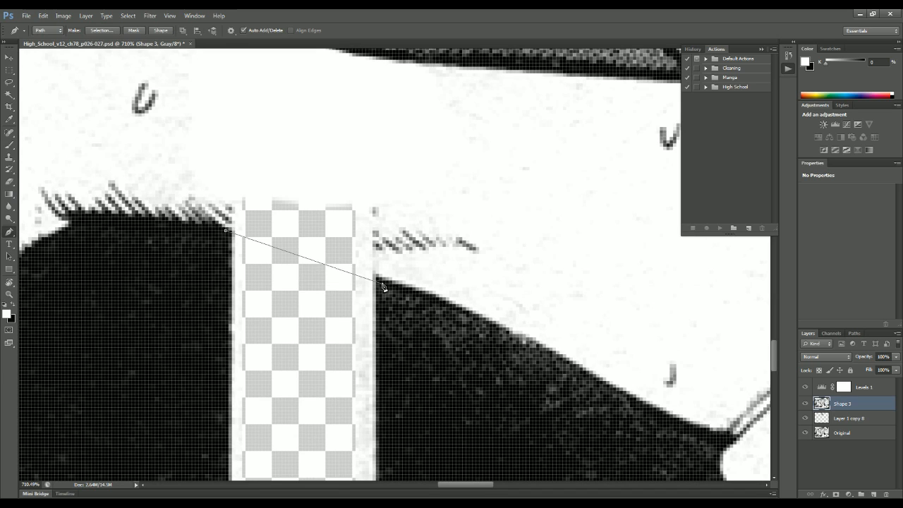
{"action": "left_click", "coordinate": [374, 276]}
{"action": "left_click_drag", "start_coordinate": [392, 294], "coordinate": [424, 303]}
{"action": "key", "text": "ctrl+z"}
{"action": "left_click", "coordinate": [386, 286]}
{"action": "key", "text": "ctrl+z"}
{"action": "left_click", "coordinate": [385, 283]}
{"action": "key", "text": "ctrl+z"}
{"action": "key", "text": "ctrl+z"}
- Draw a curved path across the gap that joins the two ends of the forearm's lower outline
{"action": "left_click", "coordinate": [218, 230]}
{"action": "left_click", "coordinate": [398, 287]}
{"action": "key", "text": "ctrl+z"}
{"action": "left_click_drag", "start_coordinate": [396, 288], "coordinate": [464, 322]}
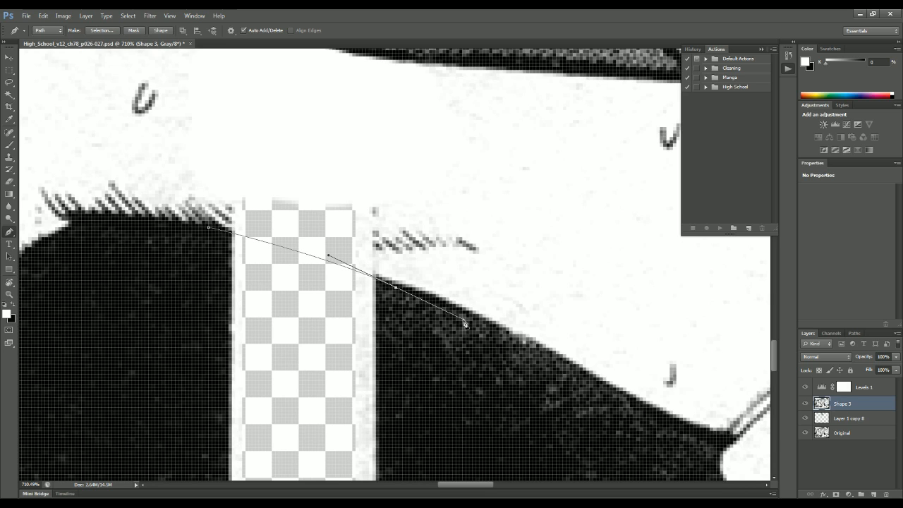
{"action": "left_click_drag", "start_coordinate": [396, 289], "coordinate": [405, 288]}
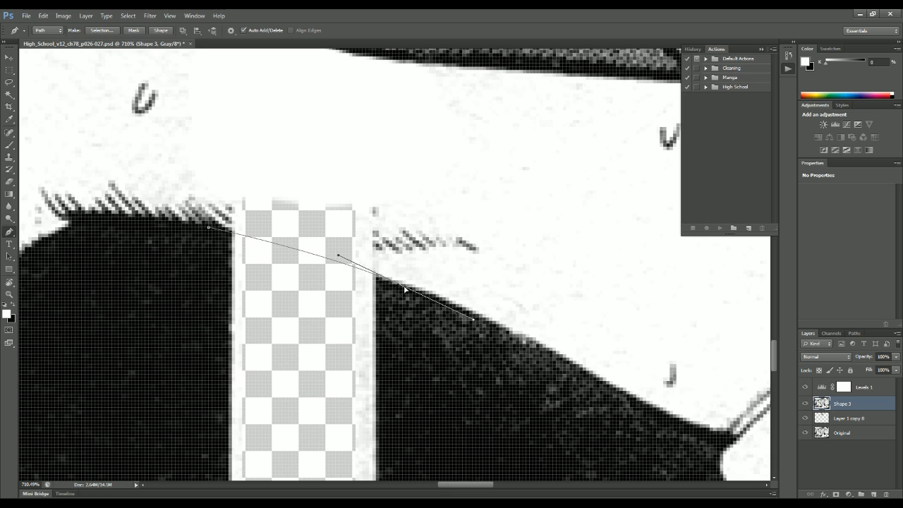
- Activate the Brush tool, reduce the brush to 2 px and nudge the path's end anchor back along the lower outline
{"action": "key", "text": "b"}
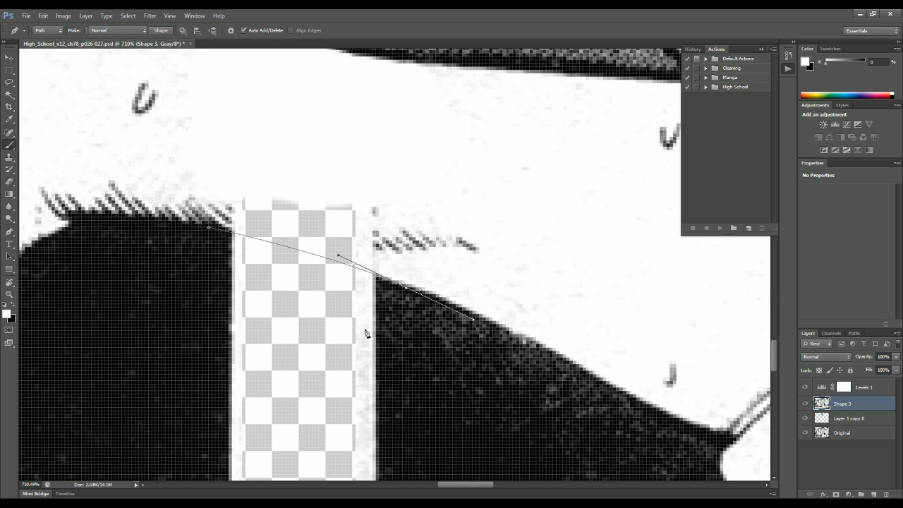
{"action": "left_click_drag", "start_coordinate": [252, 170], "coordinate": [176, 169]}
{"action": "left_click_drag", "start_coordinate": [406, 290], "coordinate": [399, 292]}
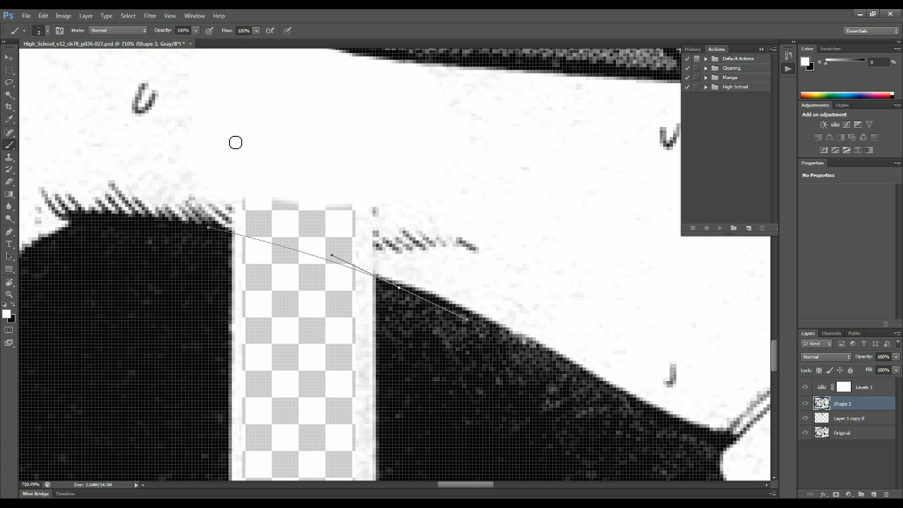
- Undo the white stroke along the path and switch the brush to the dark foreground colour
{"action": "key", "text": "Return"}
{"action": "key", "text": "ctrl+z"}
{"action": "key", "text": "c"}
{"action": "key", "text": "x"}
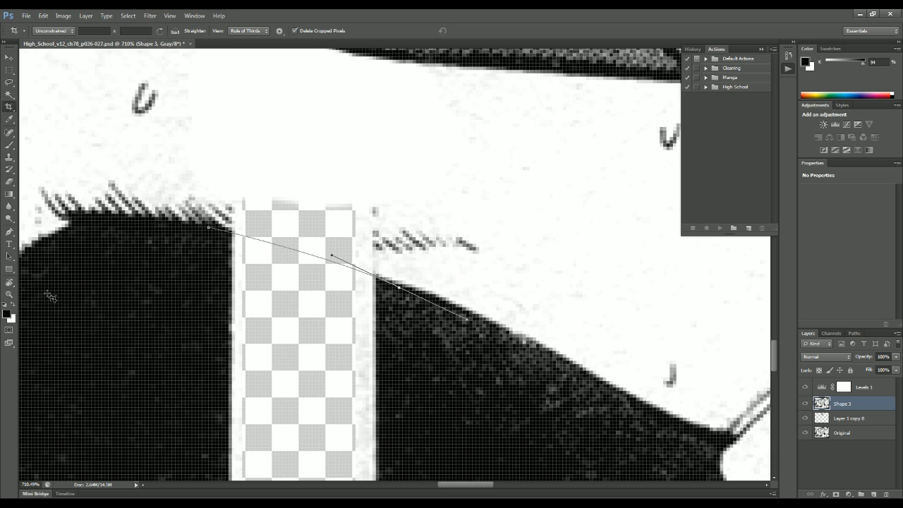
{"action": "left_click", "coordinate": [14, 308]}
{"action": "left_click", "coordinate": [13, 308]}
{"action": "left_click", "coordinate": [14, 309]}
{"action": "left_click", "coordinate": [14, 309]}
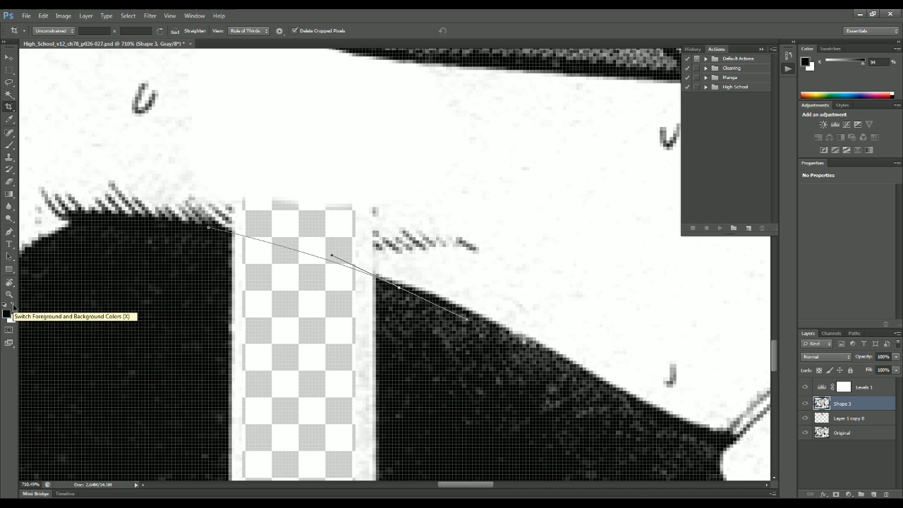
{"action": "left_click", "coordinate": [8, 146]}
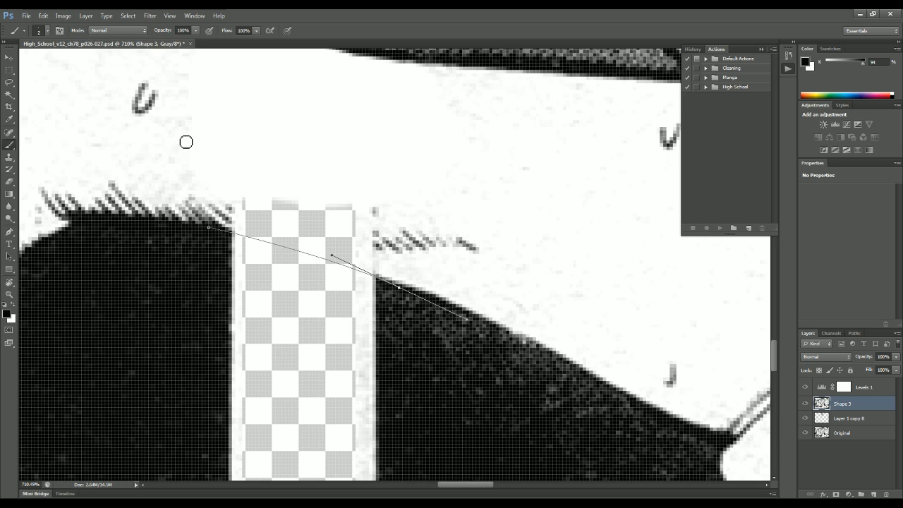
- Stroke the lower forearm path twice with the 2 px dark brush, clear the path and return to the Pen tool
{"action": "key", "text": "Return"}
{"action": "key", "text": "Return"}
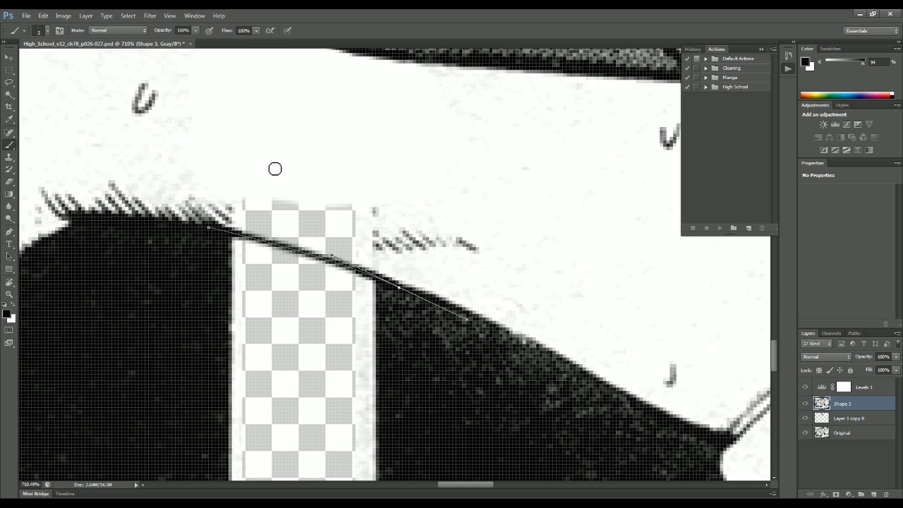
{"action": "key", "text": "p"}
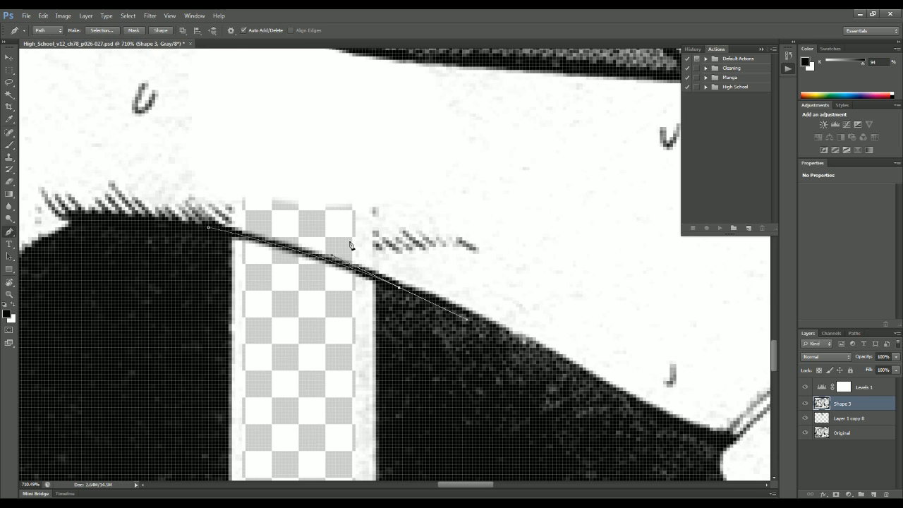
{"action": "key", "text": "Escape"}
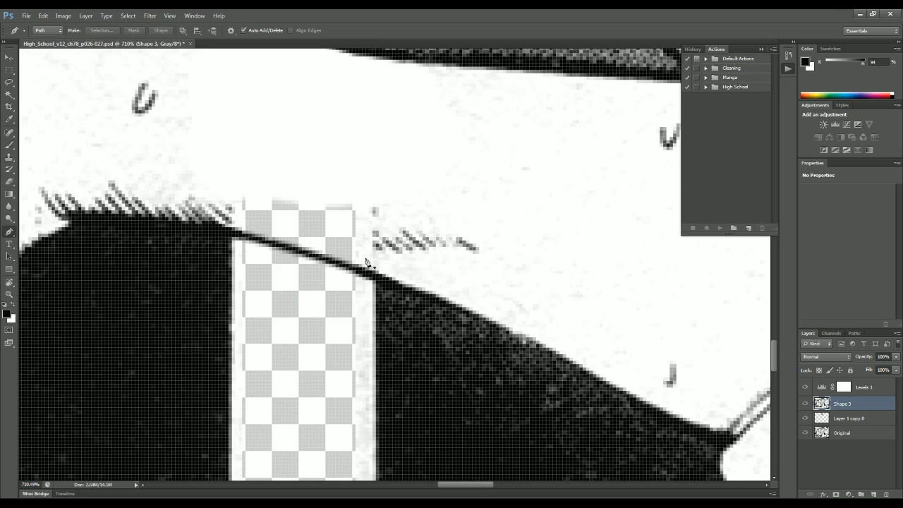
- Activate the Brush tool, sample the black fill below the forearm beside the gap and enlarge the brush to 17 px
{"action": "scroll", "coordinate": [365, 262], "scroll_direction": "down", "scroll_amount": 10}
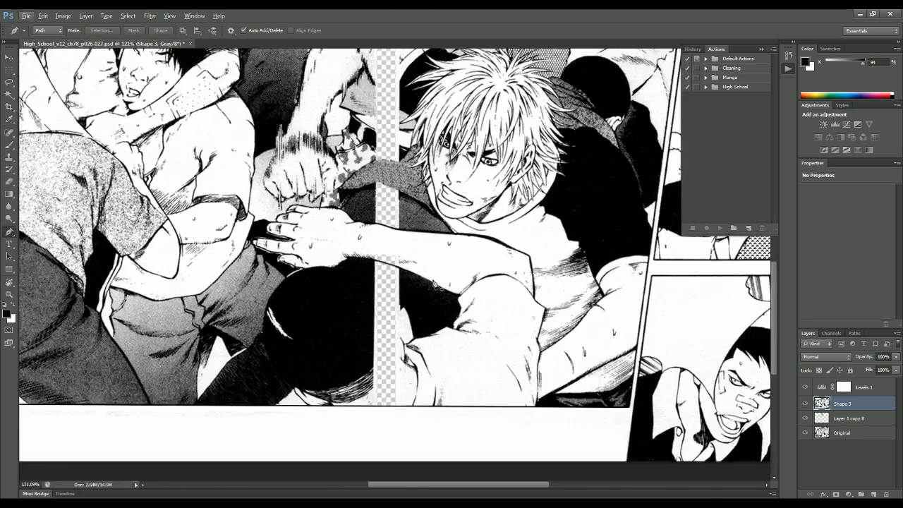
{"action": "scroll", "coordinate": [433, 283], "scroll_direction": "up", "scroll_amount": 8}
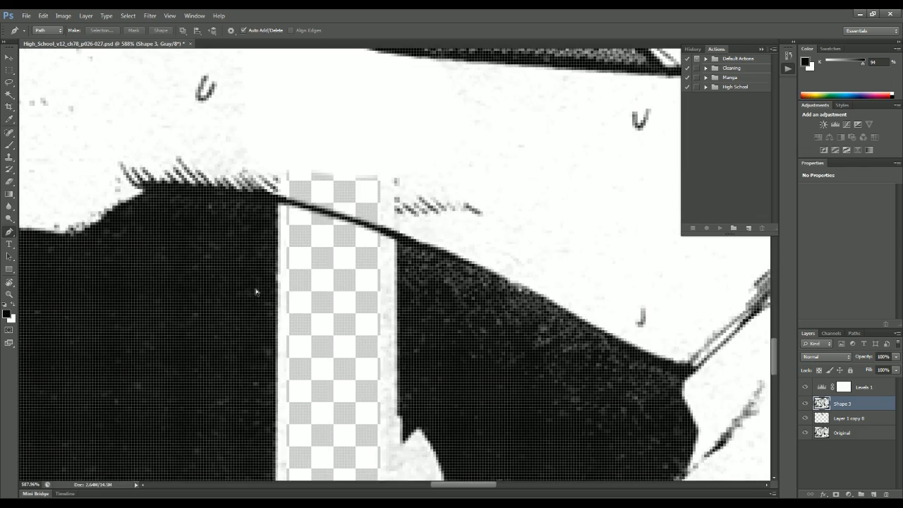
{"action": "scroll", "coordinate": [321, 314], "scroll_direction": "down", "scroll_amount": 8}
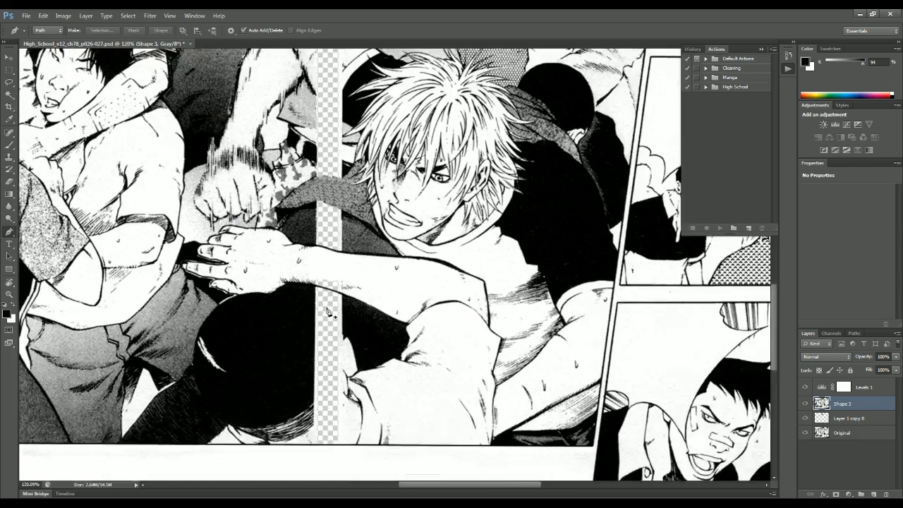
{"action": "scroll", "coordinate": [327, 312], "scroll_direction": "down", "scroll_amount": 2}
{"action": "scroll", "coordinate": [273, 337], "scroll_direction": "up", "scroll_amount": 6}
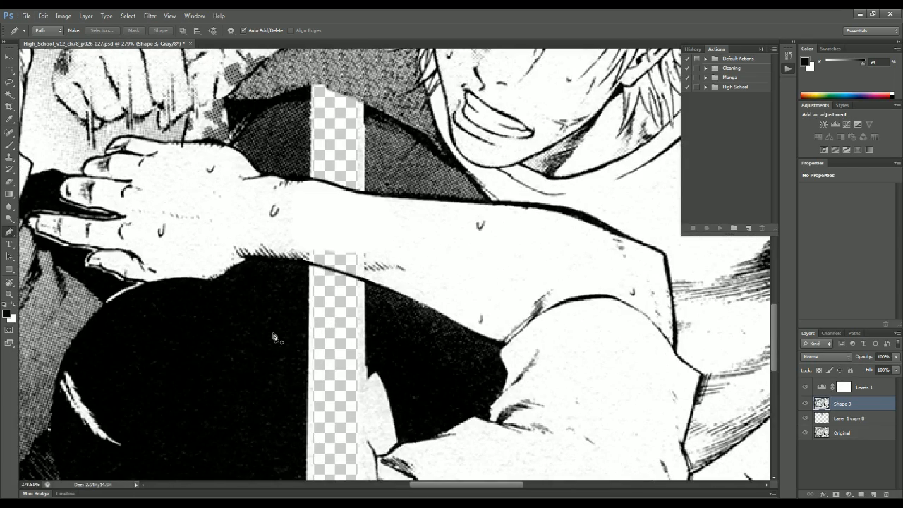
{"action": "key", "text": "b"}
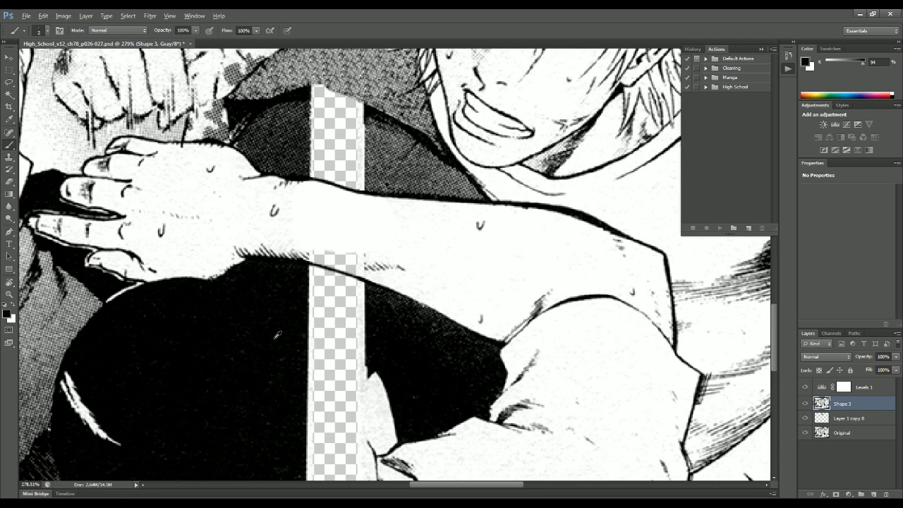
{"action": "left_click", "coordinate": [269, 323], "text": "alt"}
{"action": "right_click", "coordinate": [274, 329], "text": "alt"}
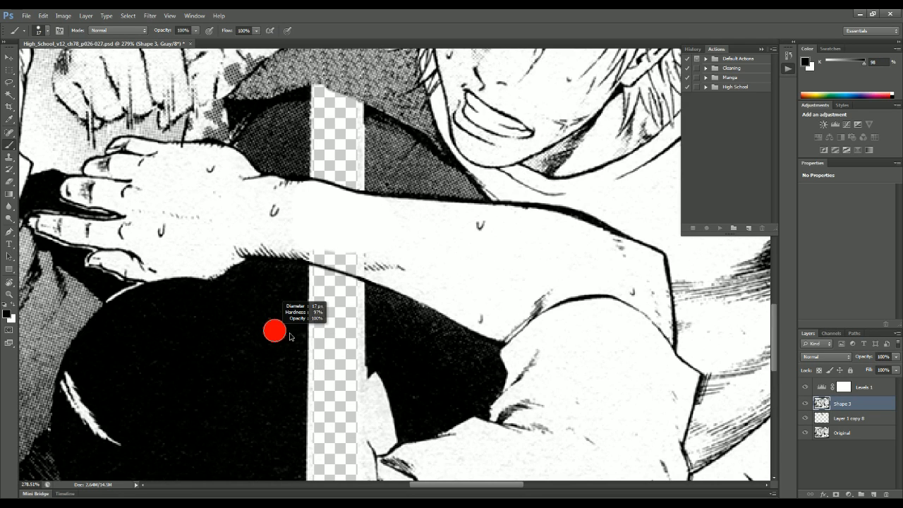
- Paint black with a 23 px brush across the gap below the forearm, filling up to the arm's lower outline and down beside the white collar
{"action": "mouse_move", "coordinate": [303, 323]}
{"action": "left_mouse_down"}
{"action": "mouse_move", "coordinate": [356, 323]}
{"action": "mouse_move", "coordinate": [342, 300]}
{"action": "mouse_move", "coordinate": [302, 278]}
{"action": "mouse_move", "coordinate": [306, 290]}
{"action": "left_mouse_up"}
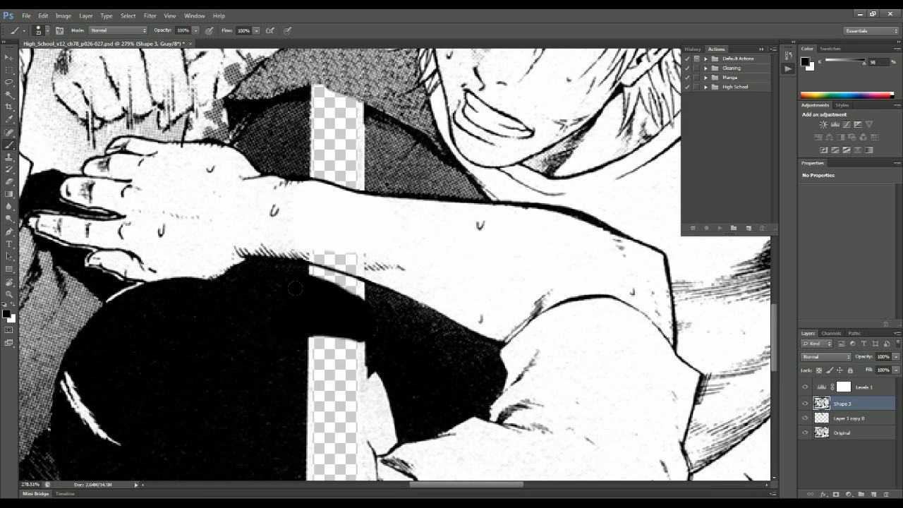
{"action": "scroll", "coordinate": [308, 292], "scroll_direction": "up", "scroll_amount": 4}
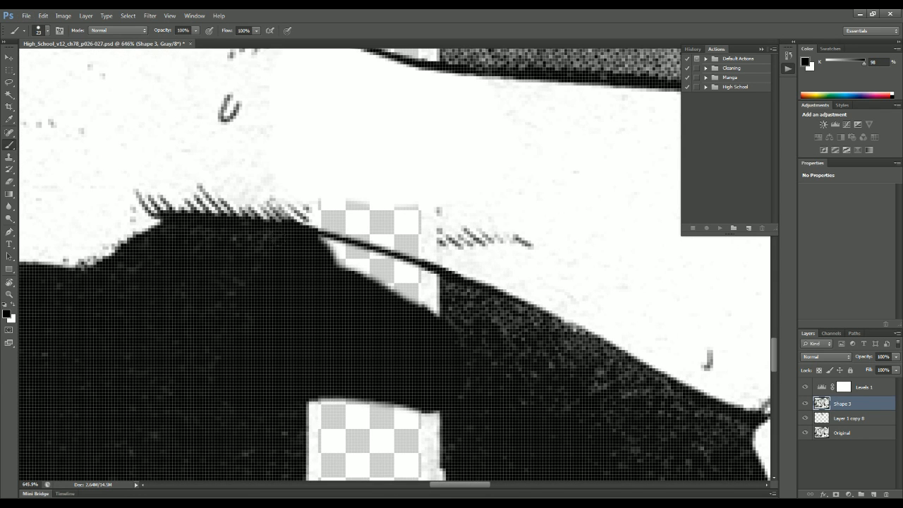
{"action": "mouse_move", "coordinate": [379, 265]}
{"action": "left_mouse_down"}
{"action": "mouse_move", "coordinate": [387, 271]}
{"action": "mouse_move", "coordinate": [285, 238]}
{"action": "left_mouse_up"}
{"action": "mouse_move", "coordinate": [369, 401]}
{"action": "left_mouse_down"}
{"action": "mouse_move", "coordinate": [439, 438]}
{"action": "mouse_move", "coordinate": [452, 469]}
{"action": "left_mouse_up"}
{"action": "scroll", "coordinate": [398, 347], "scroll_direction": "down", "scroll_amount": 3}
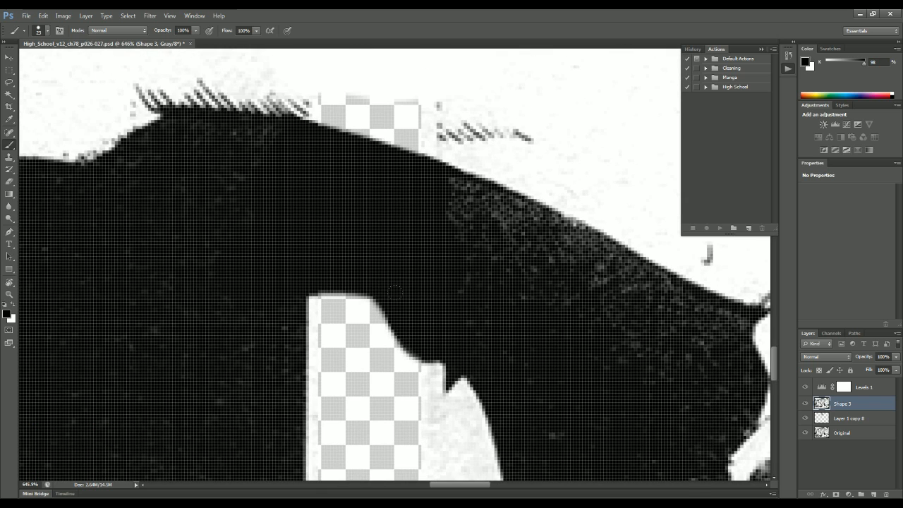
{"action": "scroll", "coordinate": [395, 291], "scroll_direction": "down", "scroll_amount": 5}
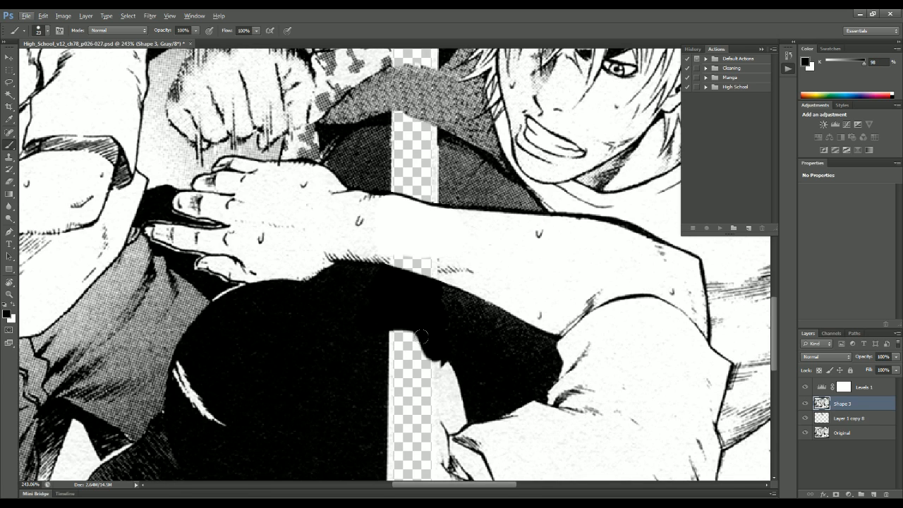
{"action": "mouse_move", "coordinate": [422, 337]}
{"action": "left_mouse_down"}
{"action": "mouse_move", "coordinate": [387, 335]}
{"action": "mouse_move", "coordinate": [416, 326]}
{"action": "mouse_move", "coordinate": [379, 324]}
{"action": "mouse_move", "coordinate": [399, 361]}
{"action": "mouse_move", "coordinate": [404, 344]}
{"action": "mouse_move", "coordinate": [369, 400]}
{"action": "mouse_move", "coordinate": [398, 351]}
{"action": "mouse_move", "coordinate": [379, 415]}
{"action": "mouse_move", "coordinate": [387, 367]}
{"action": "mouse_move", "coordinate": [369, 342]}
{"action": "mouse_move", "coordinate": [382, 421]}
{"action": "mouse_move", "coordinate": [412, 376]}
{"action": "mouse_move", "coordinate": [398, 318]}
{"action": "mouse_move", "coordinate": [391, 348]}
{"action": "mouse_move", "coordinate": [398, 375]}
{"action": "mouse_move", "coordinate": [368, 385]}
{"action": "mouse_move", "coordinate": [385, 362]}
{"action": "mouse_move", "coordinate": [383, 396]}
{"action": "mouse_move", "coordinate": [404, 368]}
{"action": "mouse_move", "coordinate": [411, 311]}
{"action": "mouse_move", "coordinate": [416, 360]}
{"action": "left_mouse_up"}
- Switch the brush to white and paint over the remaining transparent patch inside the forearm, above its lower outline
{"action": "scroll", "coordinate": [381, 395], "scroll_direction": "down", "scroll_amount": 1}
{"action": "scroll", "coordinate": [345, 353], "scroll_direction": "down", "scroll_amount": 5}
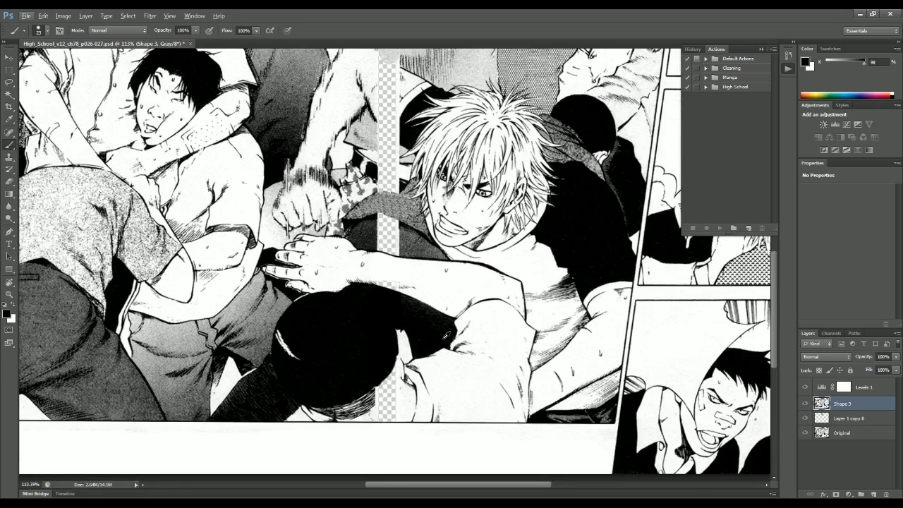
{"action": "scroll", "coordinate": [439, 336], "scroll_direction": "up", "scroll_amount": 5}
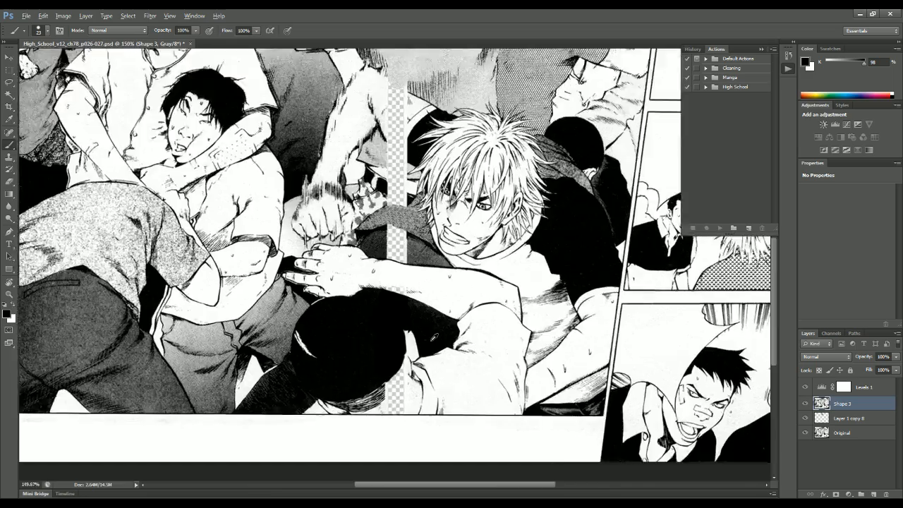
{"action": "scroll", "coordinate": [396, 319], "scroll_direction": "down", "scroll_amount": 5}
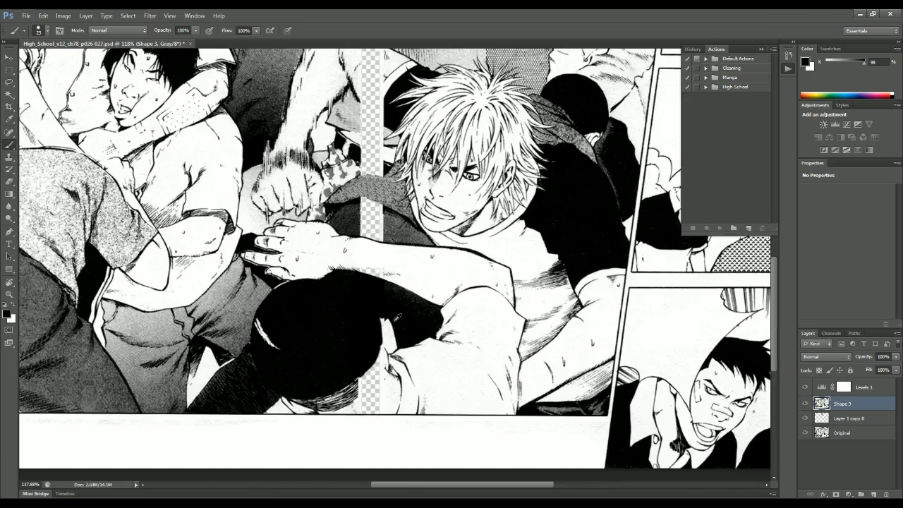
{"action": "scroll", "coordinate": [424, 275], "scroll_direction": "up", "scroll_amount": 6}
{"action": "scroll", "coordinate": [367, 275], "scroll_direction": "up", "scroll_amount": 3}
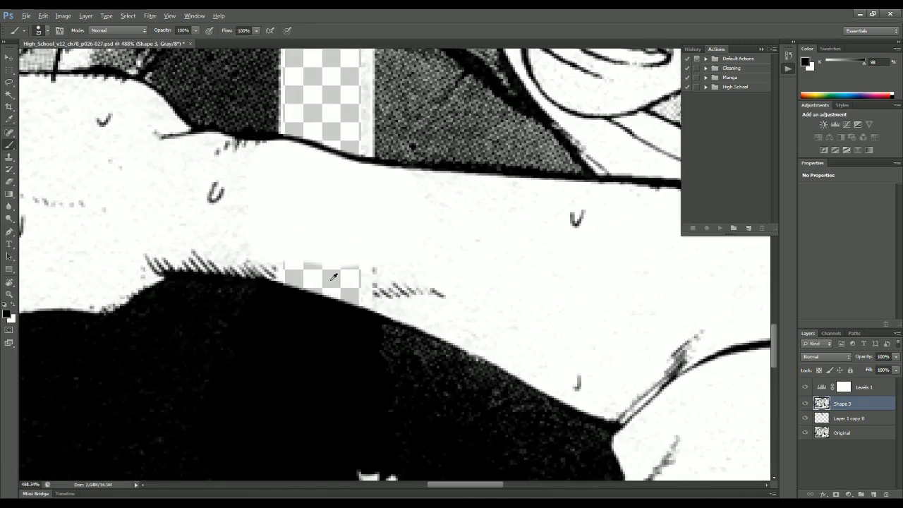
{"action": "key", "text": "x"}
{"action": "left_click_drag", "start_coordinate": [350, 219], "coordinate": [343, 225]}
{"action": "mouse_move", "coordinate": [348, 239]}
{"action": "left_mouse_down"}
{"action": "mouse_move", "coordinate": [354, 286]}
{"action": "mouse_move", "coordinate": [335, 299]}
{"action": "left_mouse_up"}
- Fill the last transparent pixels along the forearm's lower outline in white with a 4–5 px brush, covering the ragged hatching end at the gap
{"action": "scroll", "coordinate": [358, 276], "scroll_direction": "up", "scroll_amount": 3}
{"action": "mouse_move", "coordinate": [383, 323]}
{"action": "left_mouse_down"}
{"action": "mouse_move", "coordinate": [375, 324]}
{"action": "mouse_move", "coordinate": [384, 326]}
{"action": "left_mouse_up"}
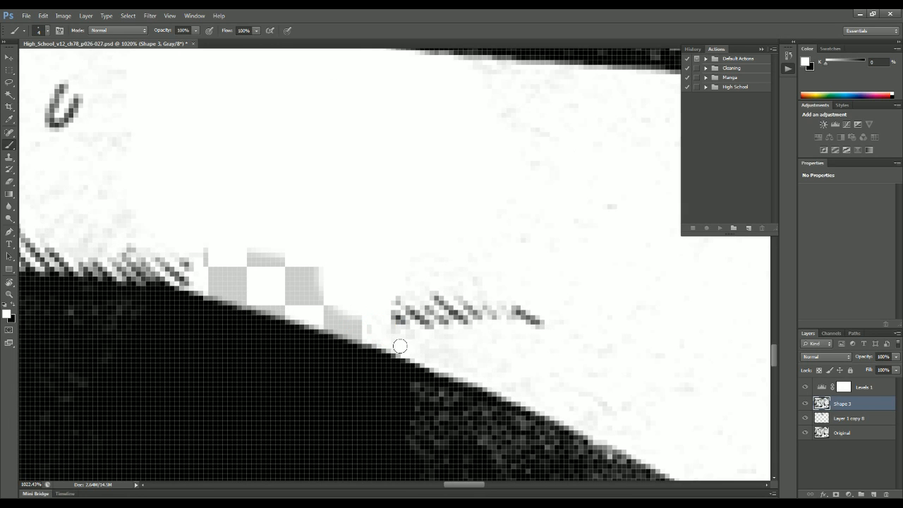
{"action": "left_click_drag", "start_coordinate": [280, 304], "coordinate": [280, 309]}
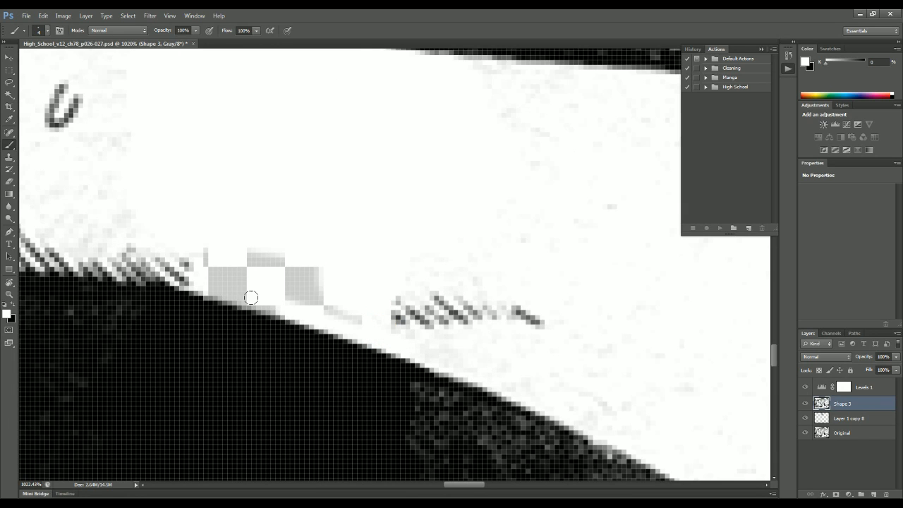
{"action": "left_click", "coordinate": [223, 291], "text": "shift"}
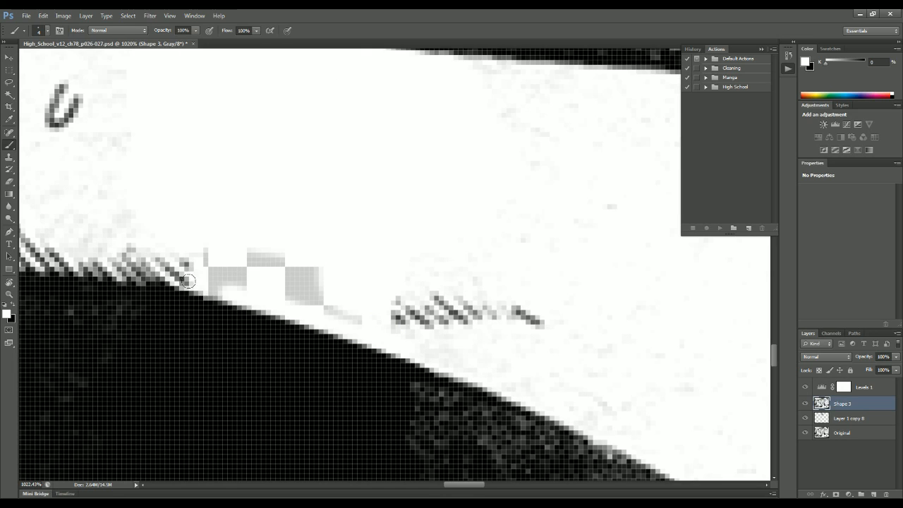
{"action": "left_click", "coordinate": [189, 282], "text": "shift"}
{"action": "left_click", "coordinate": [198, 254], "text": "shift"}
{"action": "right_click", "coordinate": [199, 256], "text": "alt"}
{"action": "mouse_move", "coordinate": [183, 274]}
{"action": "left_mouse_down"}
{"action": "mouse_move", "coordinate": [222, 268]}
{"action": "mouse_move", "coordinate": [204, 243]}
{"action": "mouse_move", "coordinate": [204, 273]}
{"action": "mouse_move", "coordinate": [347, 318]}
{"action": "mouse_move", "coordinate": [229, 274]}
{"action": "mouse_move", "coordinate": [331, 285]}
{"action": "mouse_move", "coordinate": [242, 246]}
{"action": "left_mouse_up"}
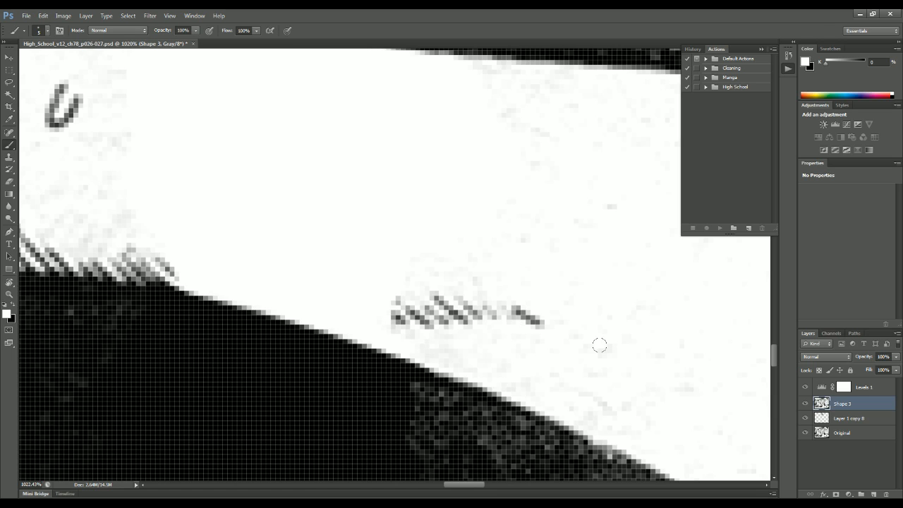
- Add a new layer, paint white over the forearm gap with a 16 px brush and place the layer below Shape 3
{"action": "left_click", "coordinate": [873, 494]}
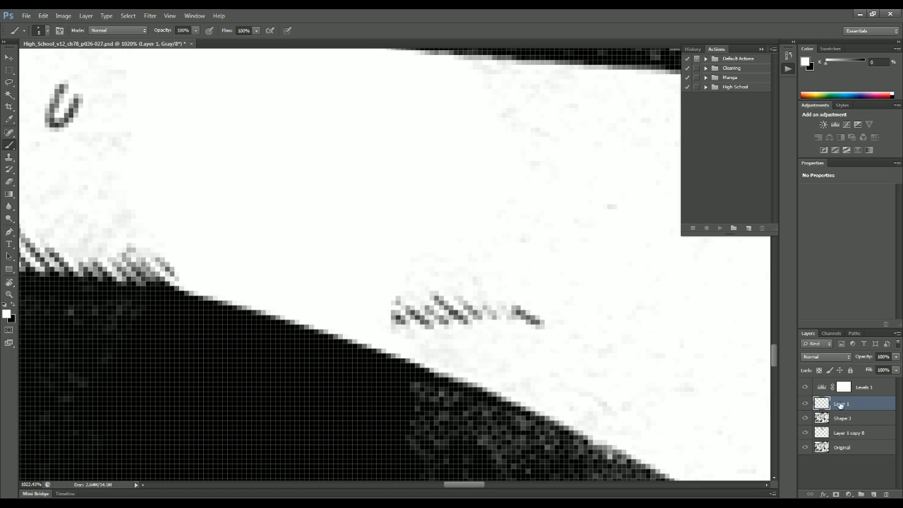
{"action": "mouse_move", "coordinate": [150, 180]}
{"action": "left_mouse_down"}
{"action": "mouse_move", "coordinate": [177, 181]}
{"action": "mouse_move", "coordinate": [155, 245]}
{"action": "mouse_move", "coordinate": [159, 309]}
{"action": "mouse_move", "coordinate": [236, 326]}
{"action": "mouse_move", "coordinate": [339, 375]}
{"action": "mouse_move", "coordinate": [396, 318]}
{"action": "mouse_move", "coordinate": [423, 373]}
{"action": "left_mouse_up"}
{"action": "left_click_drag", "start_coordinate": [845, 408], "coordinate": [858, 425]}
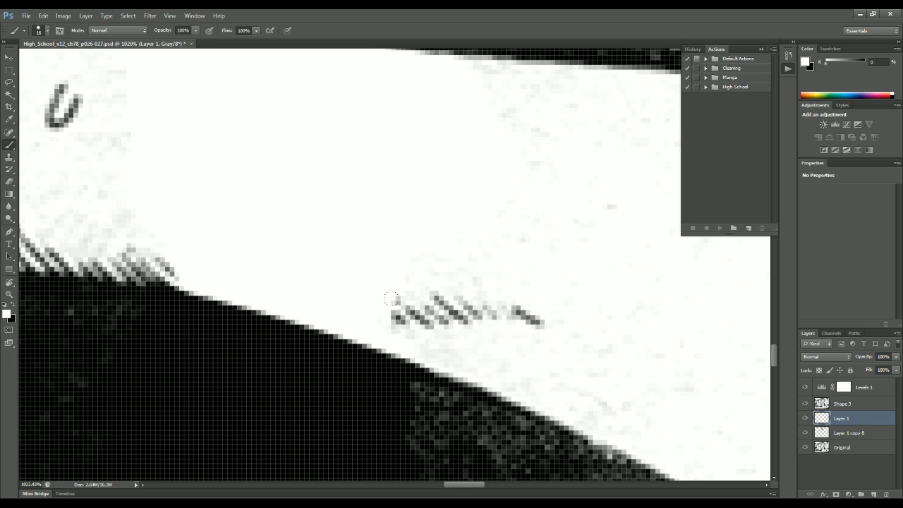
- Merge Layer 1 and Shape 3 into one layer
{"action": "left_click", "coordinate": [862, 400], "text": "shift"}
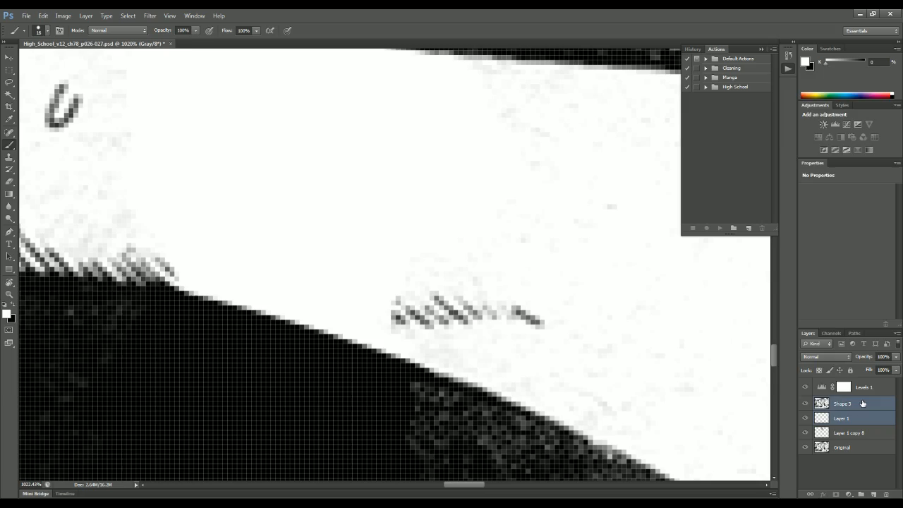
{"action": "right_click", "coordinate": [861, 403]}
{"action": "left_click", "coordinate": [836, 288]}
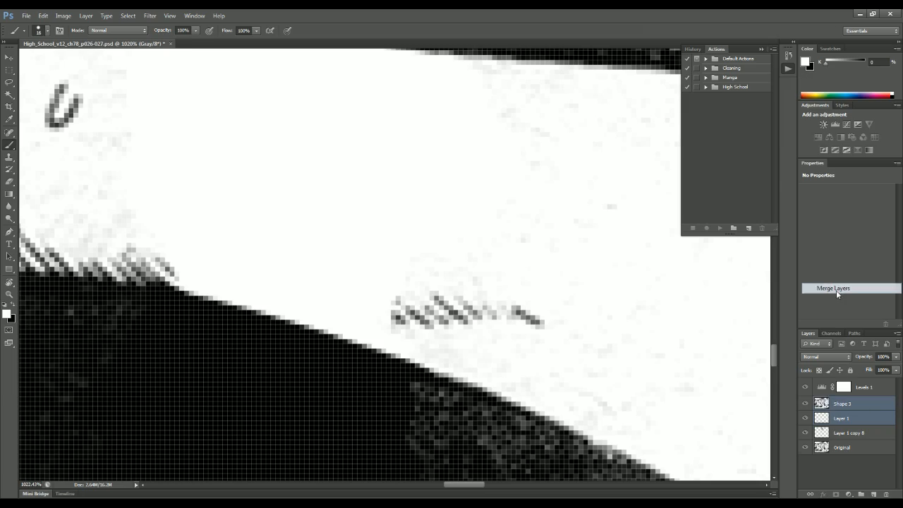
{"action": "scroll", "coordinate": [326, 243], "scroll_direction": "down", "scroll_amount": 3}
{"action": "scroll", "coordinate": [326, 242], "scroll_direction": "down", "scroll_amount": 10}
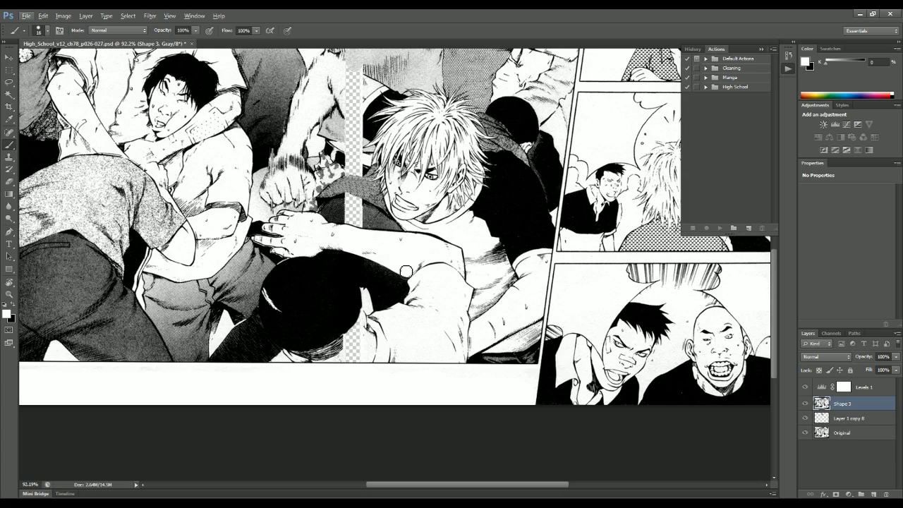
{"action": "scroll", "coordinate": [354, 243], "scroll_direction": "up", "scroll_amount": 10}
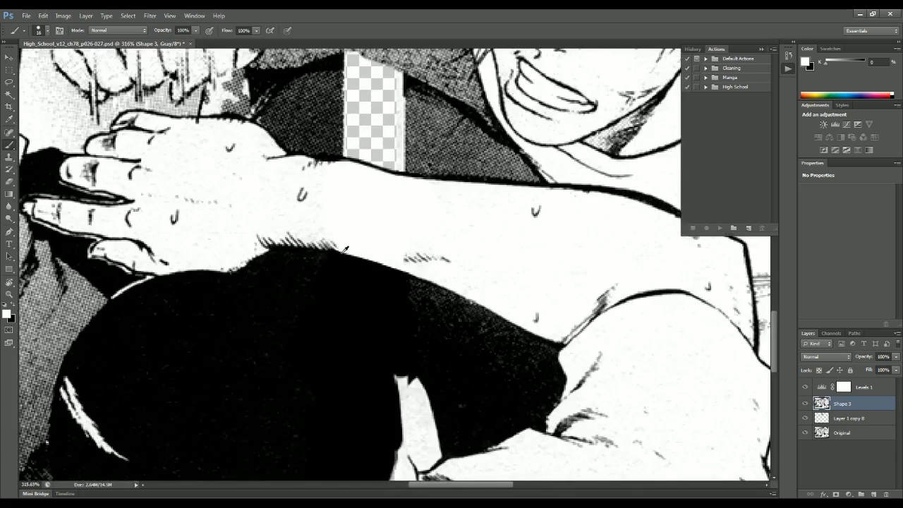
{"action": "scroll", "coordinate": [354, 242], "scroll_direction": "up", "scroll_amount": 3}
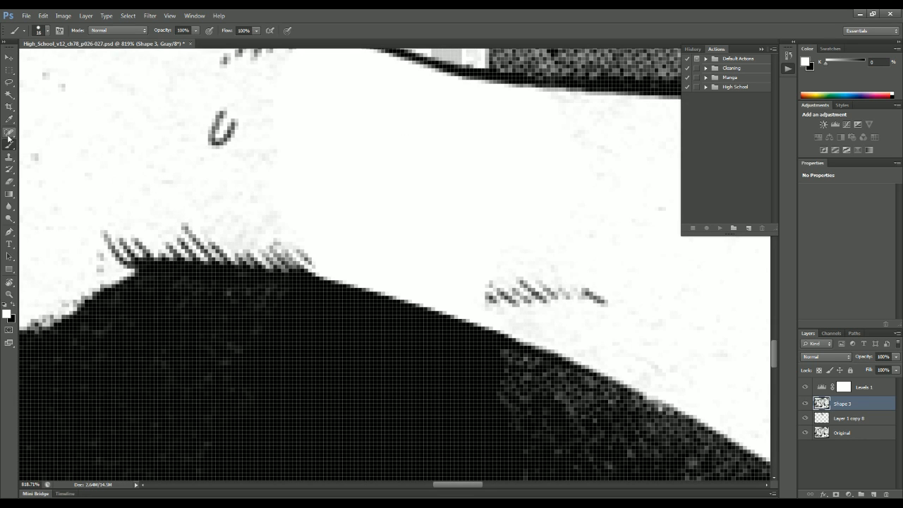
{"action": "left_click", "coordinate": [9, 83]}
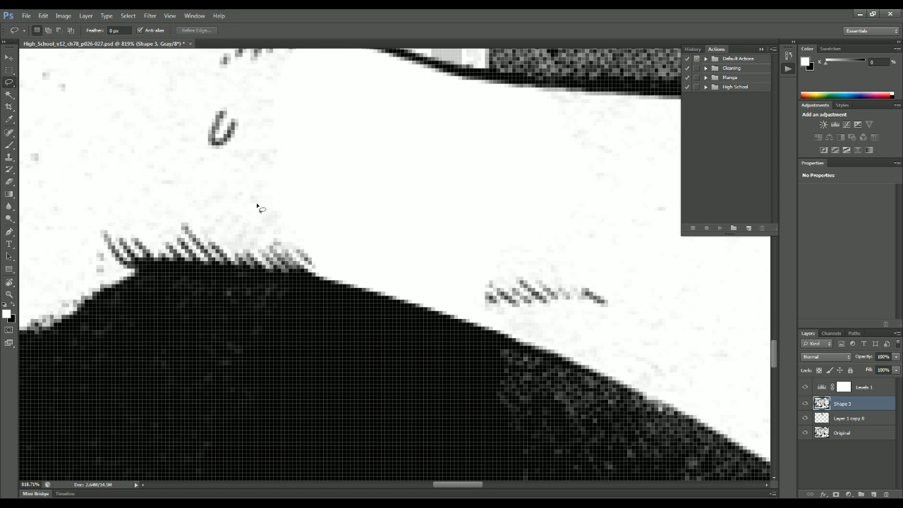
{"action": "mouse_move", "coordinate": [308, 238]}
{"action": "left_mouse_down"}
{"action": "mouse_move", "coordinate": [343, 281]}
{"action": "mouse_move", "coordinate": [322, 240]}
{"action": "mouse_move", "coordinate": [311, 240]}
{"action": "left_mouse_up"}
{"action": "key", "text": "ctrl+d"}
- Outline a thin slanted hatch line with the Polygonal Lasso at the end of the wrist hatching, meeting the forearm's lower outline
{"action": "right_click", "coordinate": [10, 83]}
{"action": "left_click", "coordinate": [56, 89]}
{"action": "left_click", "coordinate": [311, 262]}
{"action": "left_click", "coordinate": [293, 248]}
{"action": "left_click", "coordinate": [302, 235]}
{"action": "double_click", "coordinate": [329, 270]}
{"action": "double_click", "coordinate": [323, 269]}
{"action": "key", "text": "Return"}
{"action": "left_click", "coordinate": [319, 278]}
{"action": "double_click", "coordinate": [331, 282]}
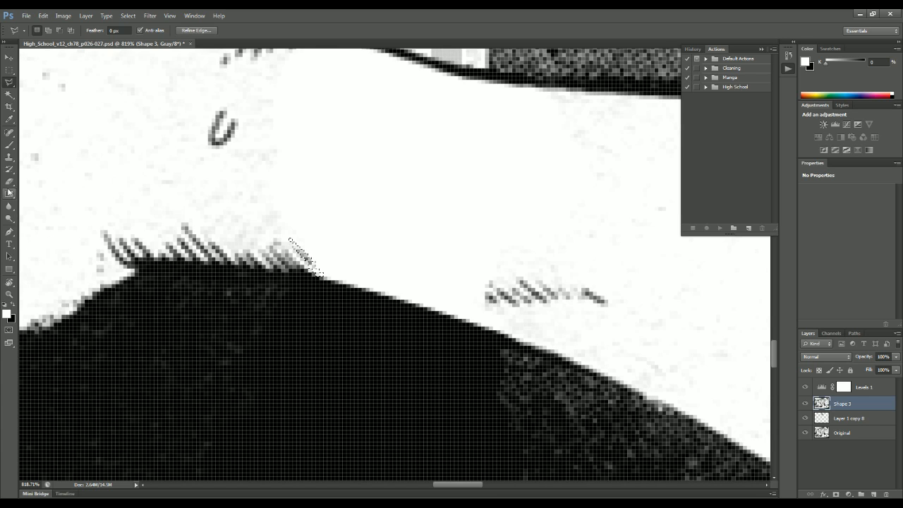
- Sample a dark 89% tone, try brushing it inside the thin selection as a hatch line, and clear the selection
{"action": "left_click", "coordinate": [9, 145]}
{"action": "key", "text": "x"}
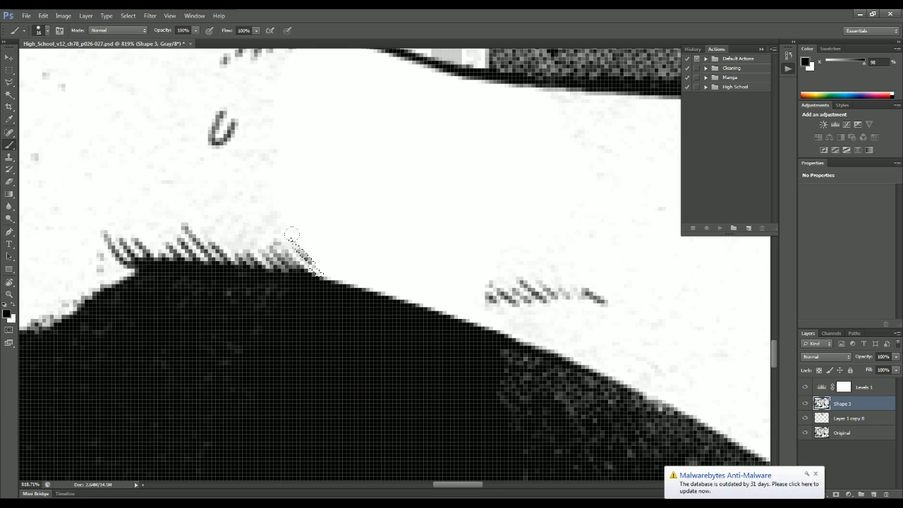
{"action": "left_click", "coordinate": [278, 233], "text": "alt"}
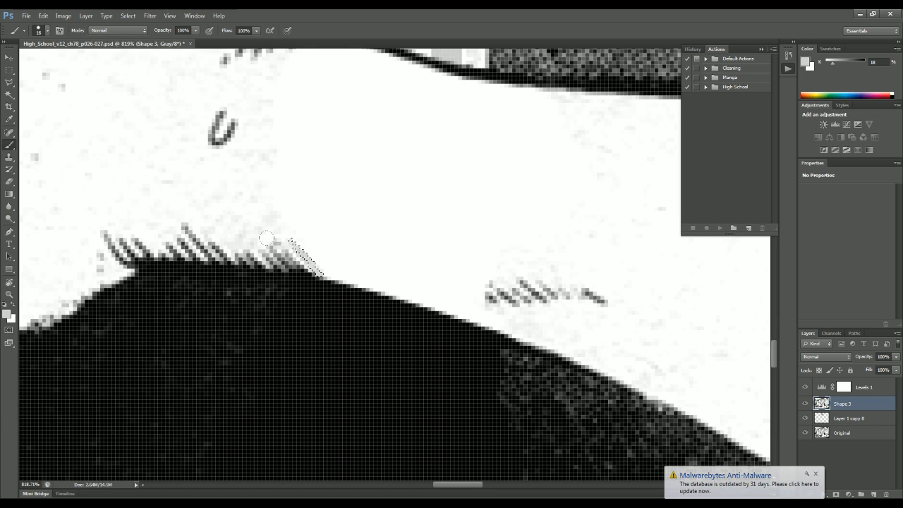
{"action": "left_click_drag", "start_coordinate": [295, 245], "coordinate": [319, 273]}
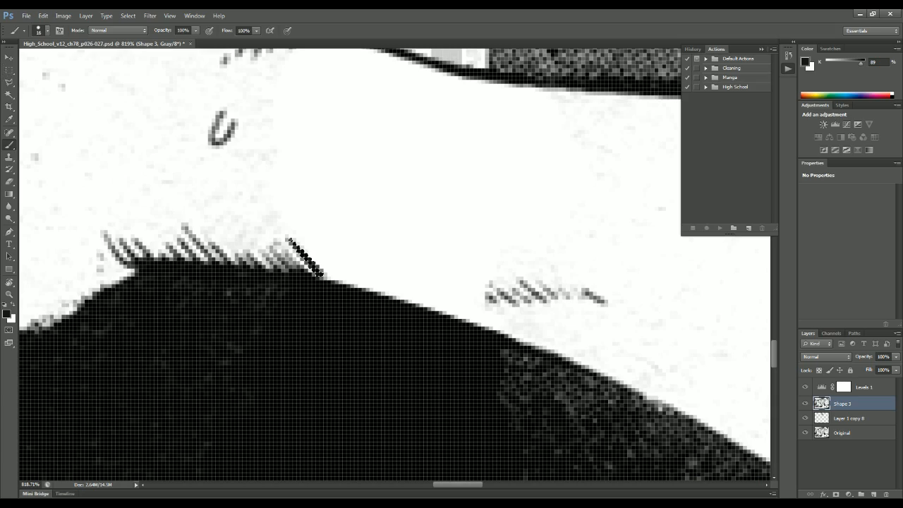
{"action": "key", "text": "l"}
{"action": "scroll", "coordinate": [380, 241], "scroll_direction": "down", "scroll_amount": 5}
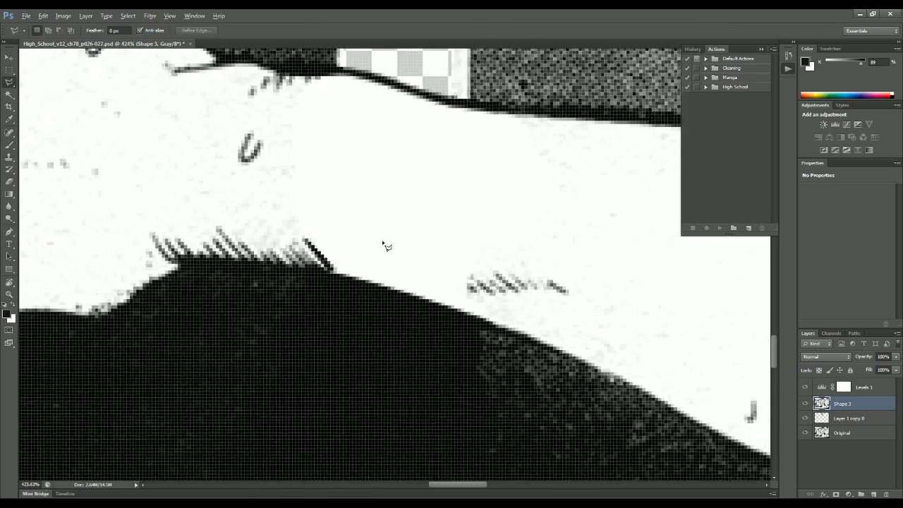
{"action": "scroll", "coordinate": [462, 279], "scroll_direction": "up", "scroll_amount": 6}
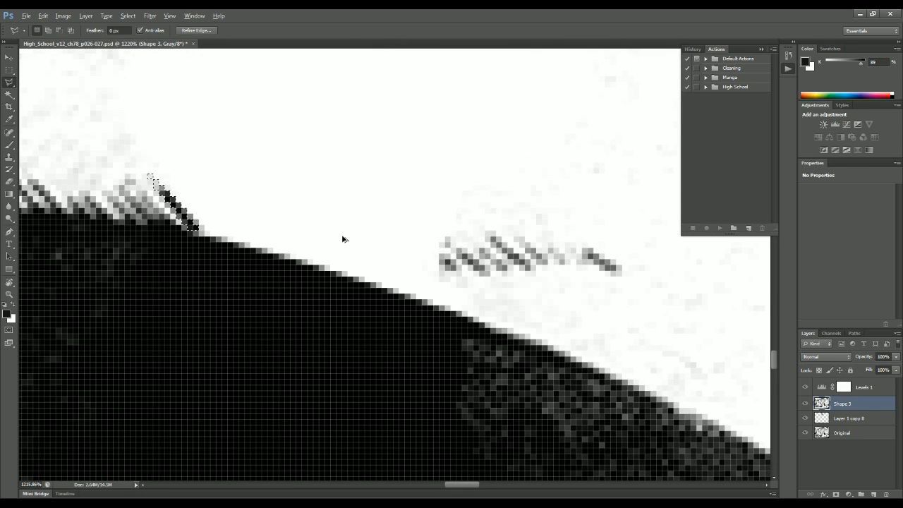
{"action": "key", "text": "ctrl+d"}
- Select a slanted hatch line beside the wrist hatching with the Polygonal Lasso, fill it with the dark foreground colour and deselect
{"action": "scroll", "coordinate": [261, 286], "scroll_direction": "down", "scroll_amount": 5}
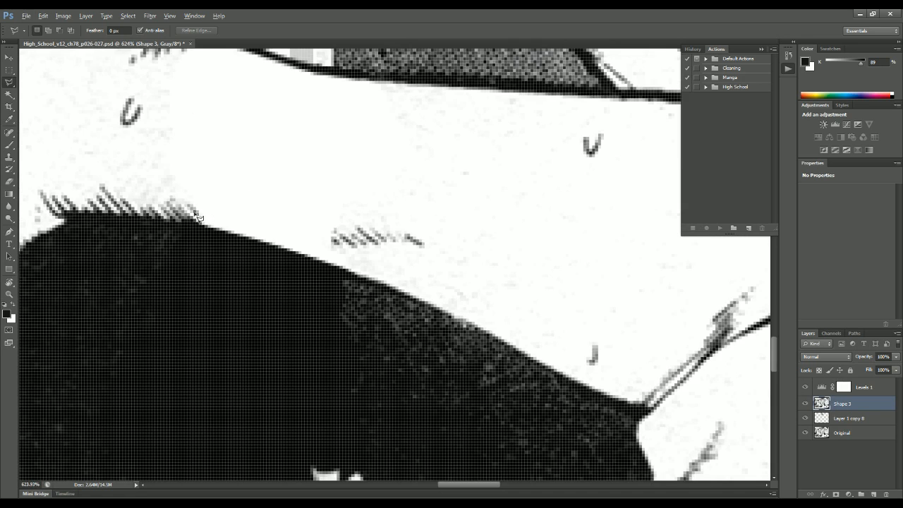
{"action": "scroll", "coordinate": [348, 304], "scroll_direction": "up", "scroll_amount": 5}
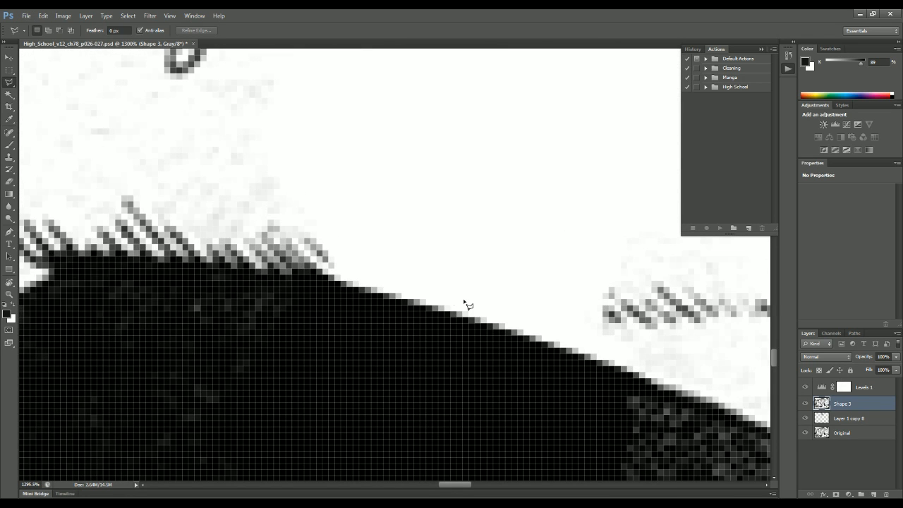
{"action": "left_click", "coordinate": [293, 220]}
{"action": "key", "text": "alt+BackSpace"}
{"action": "key", "text": "ctrl+d"}
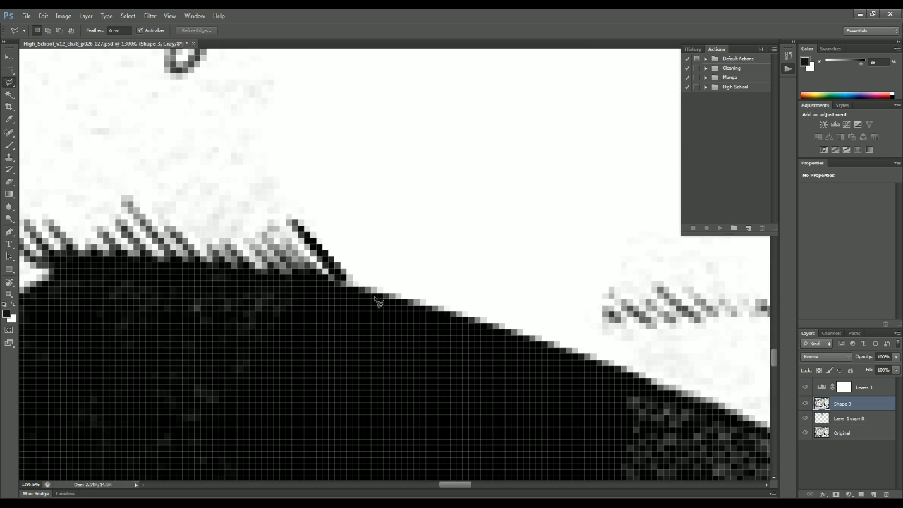
{"action": "scroll", "coordinate": [326, 262], "scroll_direction": "down", "scroll_amount": 10}
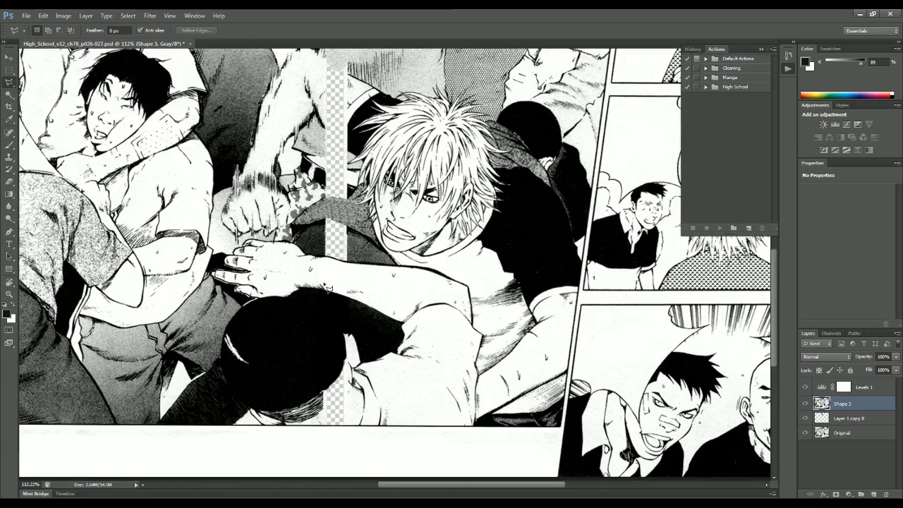
{"action": "scroll", "coordinate": [330, 295], "scroll_direction": "up", "scroll_amount": 10}
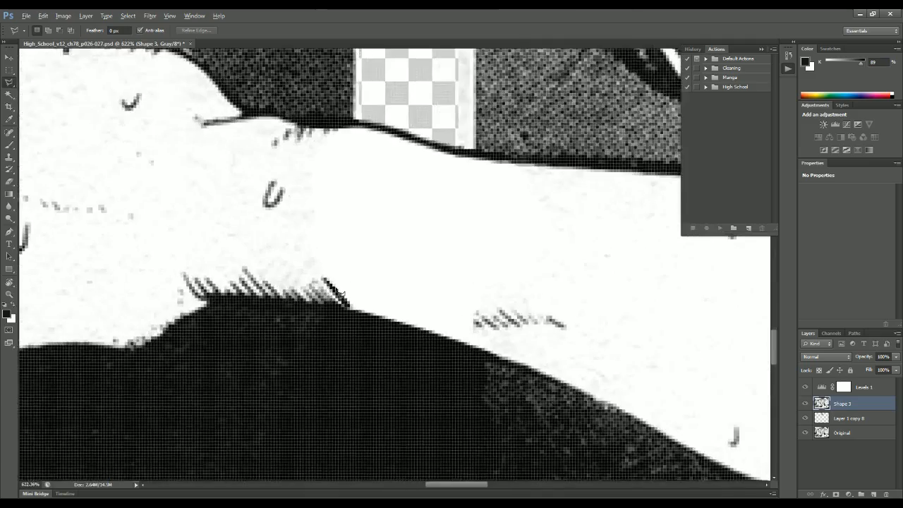
{"action": "key", "text": "alt"}
{"action": "key", "text": "i"}
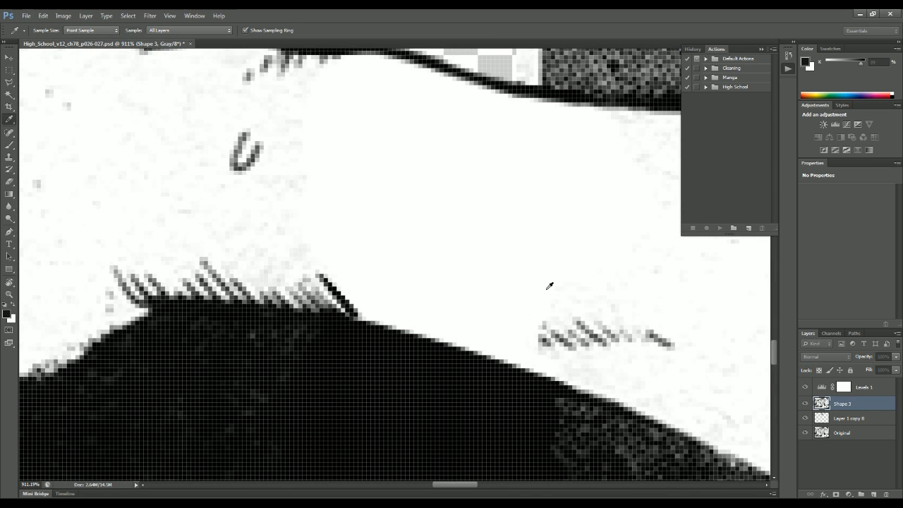
{"action": "left_click", "coordinate": [6, 314]}
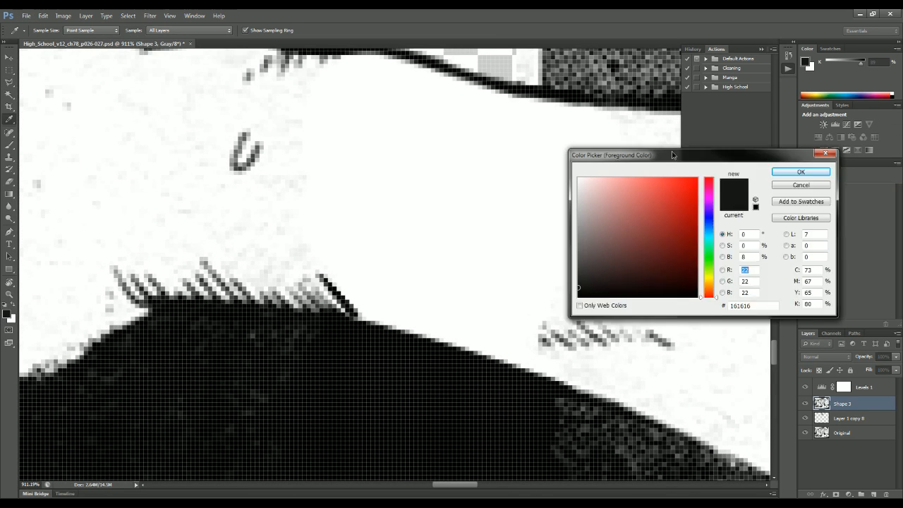
{"action": "left_click_drag", "start_coordinate": [680, 154], "coordinate": [450, 181]}
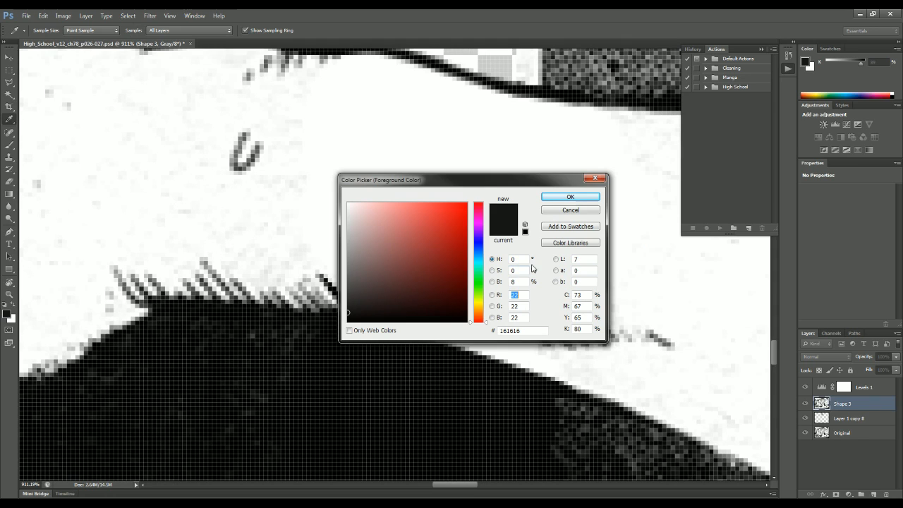
{"action": "left_click", "coordinate": [589, 209]}
{"action": "key", "text": "l"}
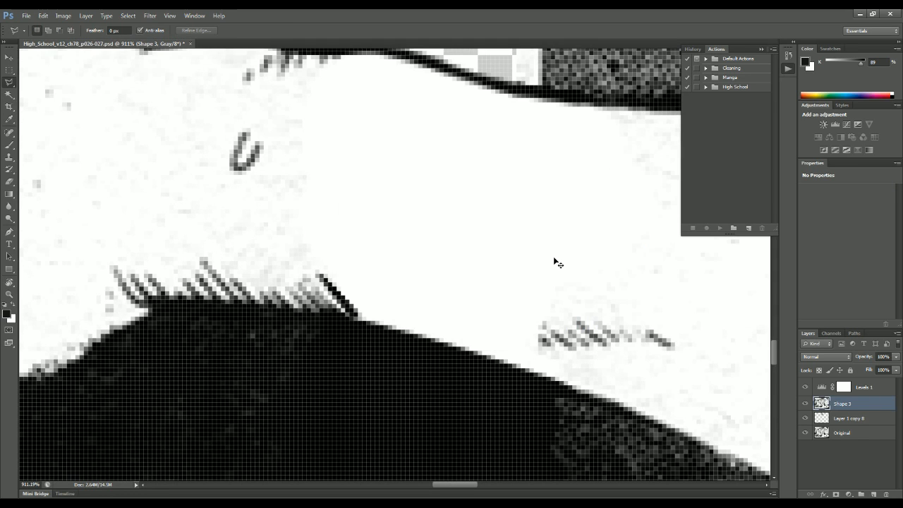
- Undo the last filled hatch line beside the wrist hatching
{"action": "key", "text": "ctrl+alt+z"}
{"action": "key", "text": "ctrl+alt+z"}
{"action": "key", "text": "ctrl+alt+z"}
{"action": "key", "text": "ctrl+alt+z"}
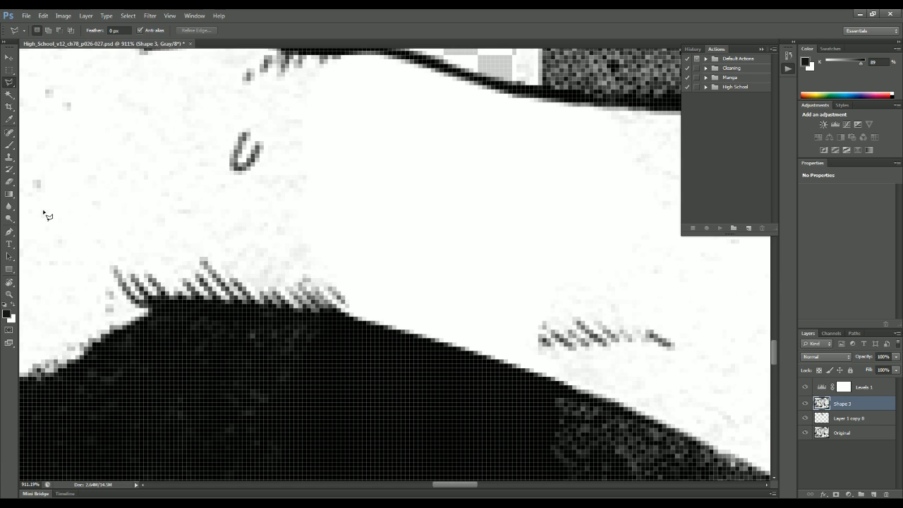
- Try brushing a thin slanted hatch line at the end of the wrist hatching with the 1 px Brush
{"action": "left_click", "coordinate": [7, 148]}
{"action": "left_click_drag", "start_coordinate": [311, 313], "coordinate": [296, 314]}
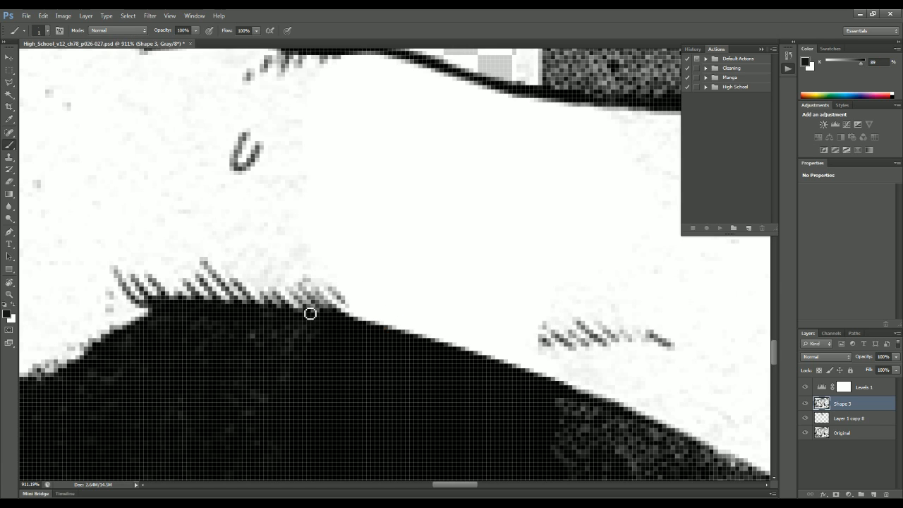
{"action": "left_click_drag", "start_coordinate": [370, 265], "coordinate": [347, 268]}
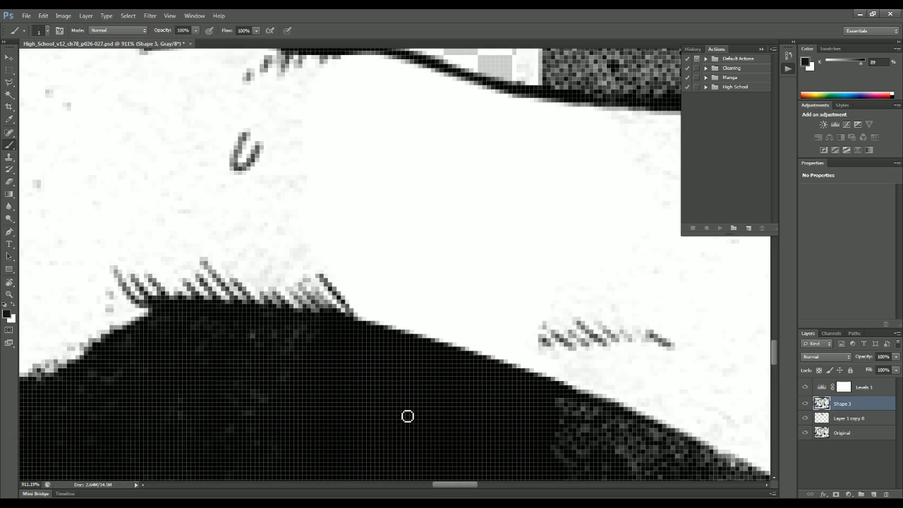
- Touch up the end of the wrist hatching in white and brush a dark slanted hatch line down to the forearm's lower outline
{"action": "scroll", "coordinate": [424, 402], "scroll_direction": "down", "scroll_amount": 4}
{"action": "scroll", "coordinate": [458, 385], "scroll_direction": "down", "scroll_amount": 2}
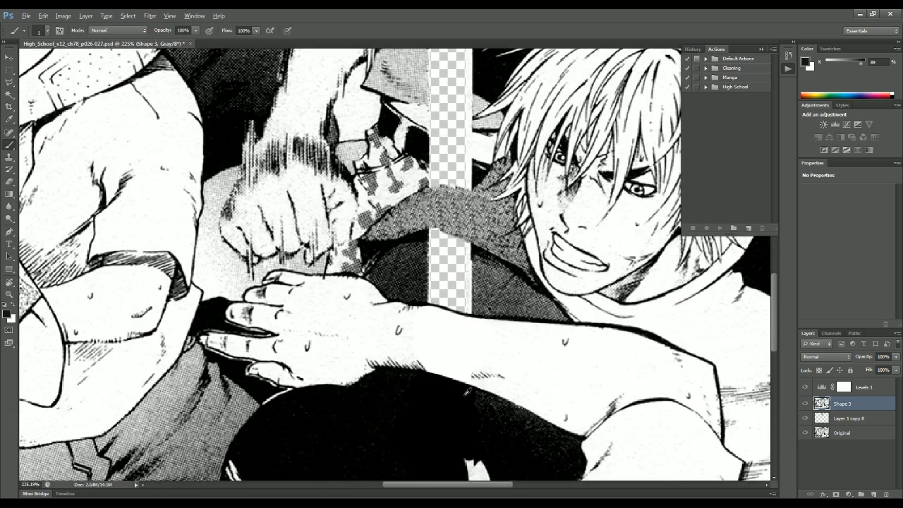
{"action": "scroll", "coordinate": [465, 392], "scroll_direction": "down", "scroll_amount": 1}
{"action": "scroll", "coordinate": [466, 391], "scroll_direction": "up", "scroll_amount": 6}
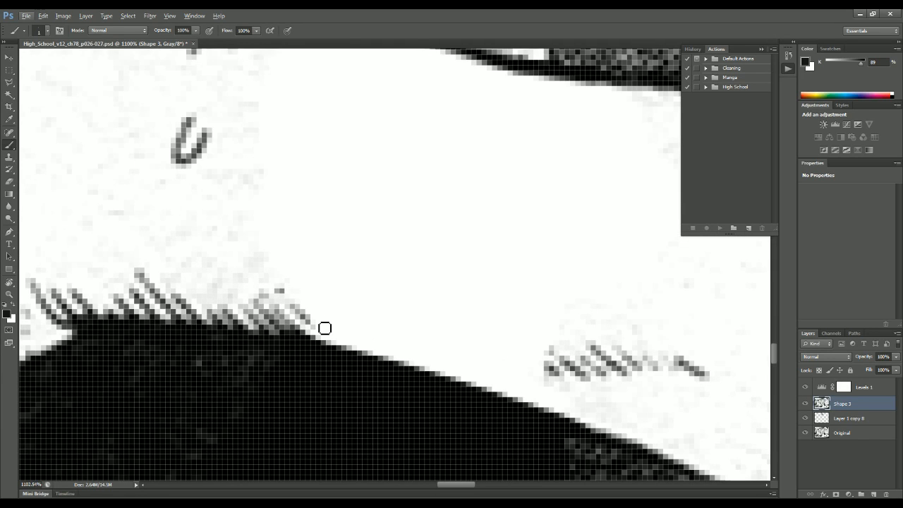
{"action": "key", "text": "x"}
{"action": "mouse_move", "coordinate": [335, 294]}
{"action": "left_mouse_down"}
{"action": "mouse_move", "coordinate": [325, 283]}
{"action": "mouse_move", "coordinate": [284, 286]}
{"action": "mouse_move", "coordinate": [309, 313]}
{"action": "left_mouse_up"}
{"action": "key", "text": "x"}
{"action": "mouse_move", "coordinate": [325, 325]}
{"action": "left_mouse_down"}
{"action": "mouse_move", "coordinate": [313, 325]}
{"action": "mouse_move", "coordinate": [324, 341]}
{"action": "left_mouse_up"}
{"action": "left_click_drag", "start_coordinate": [281, 291], "coordinate": [319, 338]}
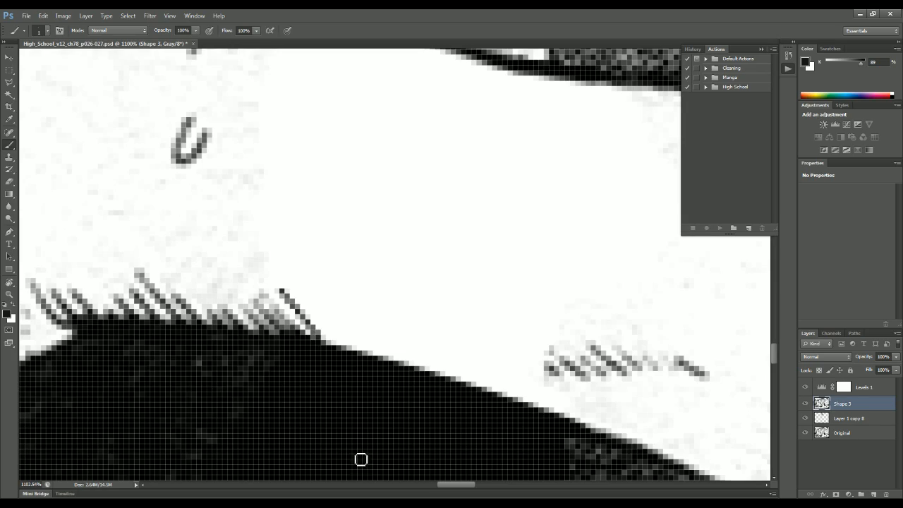
- Brush five more thin slanted hatch lines along the forearm's lower outline, continuing the wrist hatching across the gap
{"action": "scroll", "coordinate": [428, 413], "scroll_direction": "down", "scroll_amount": 6}
{"action": "scroll", "coordinate": [429, 414], "scroll_direction": "down", "scroll_amount": 3}
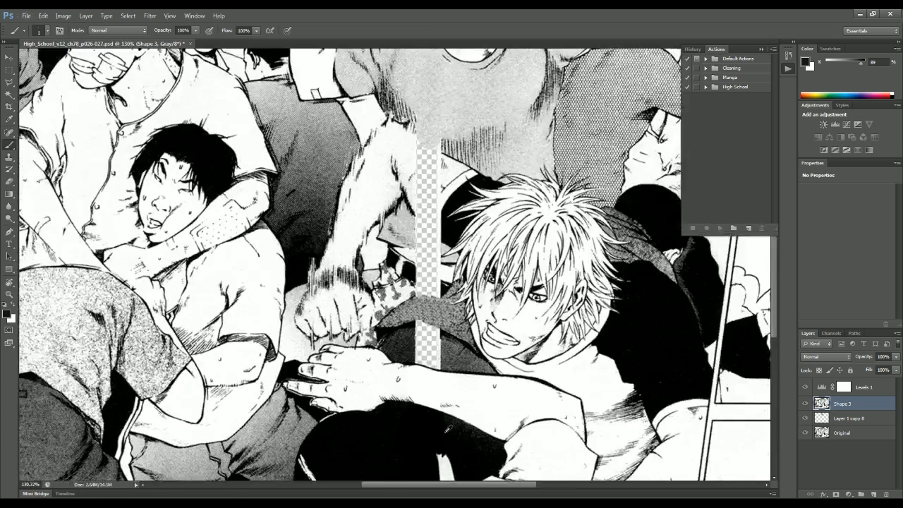
{"action": "scroll", "coordinate": [441, 424], "scroll_direction": "up", "scroll_amount": 7}
{"action": "scroll", "coordinate": [377, 374], "scroll_direction": "up", "scroll_amount": 2}
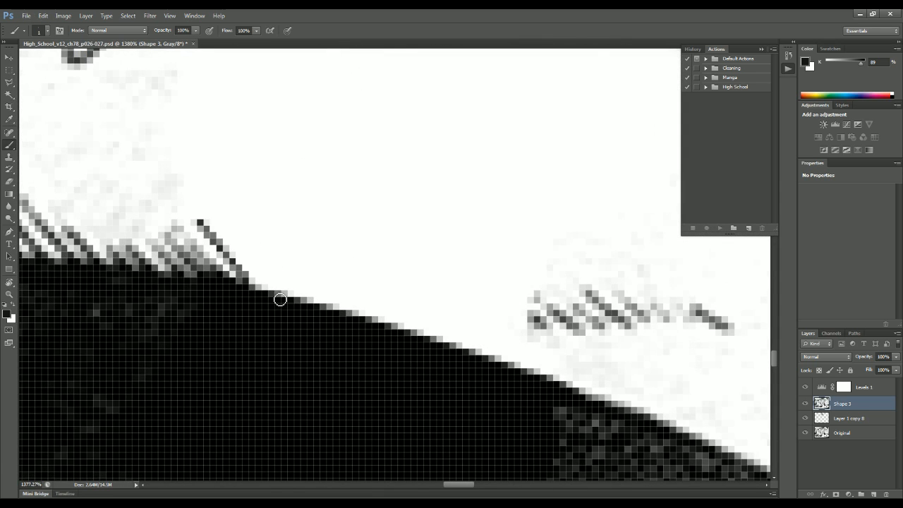
{"action": "left_click_drag", "start_coordinate": [233, 224], "coordinate": [273, 288]}
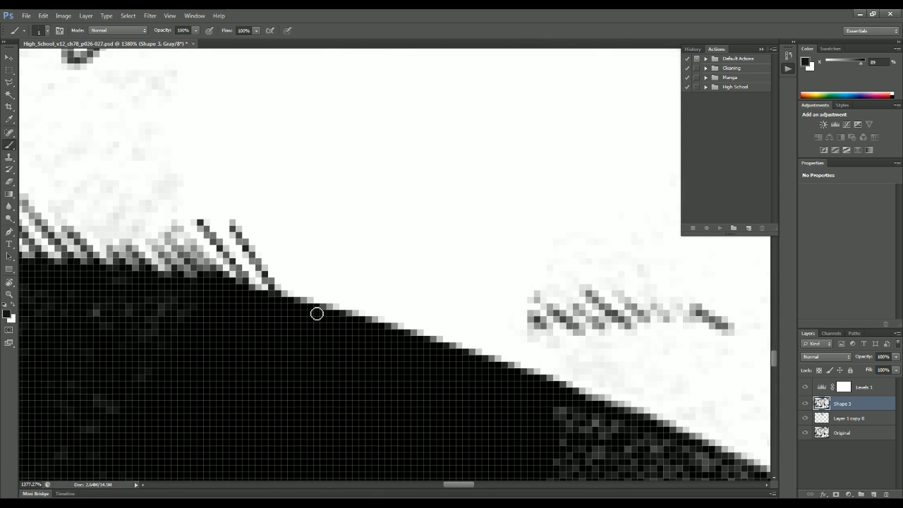
{"action": "left_click_drag", "start_coordinate": [263, 248], "coordinate": [310, 299]}
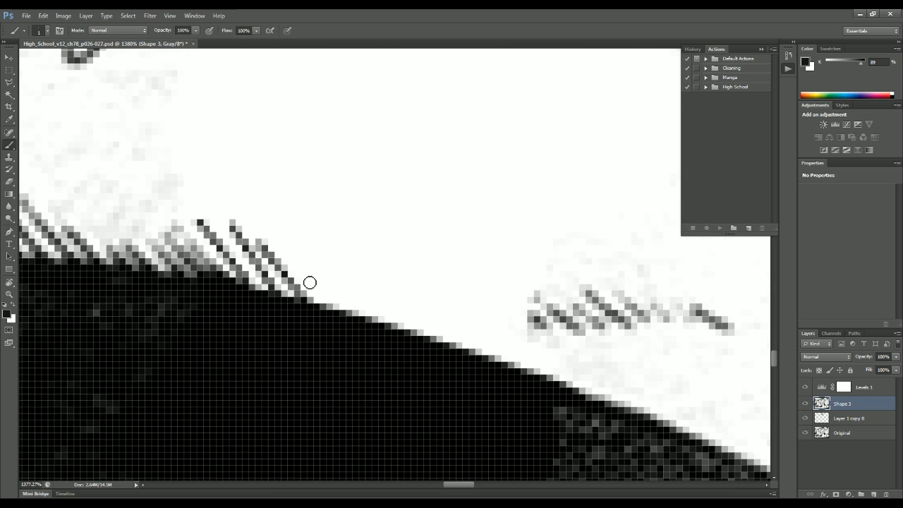
{"action": "left_click_drag", "start_coordinate": [283, 248], "coordinate": [324, 301]}
{"action": "left_click", "coordinate": [357, 320]}
{"action": "left_click", "coordinate": [327, 266], "text": "shift"}
{"action": "left_click", "coordinate": [372, 318]}
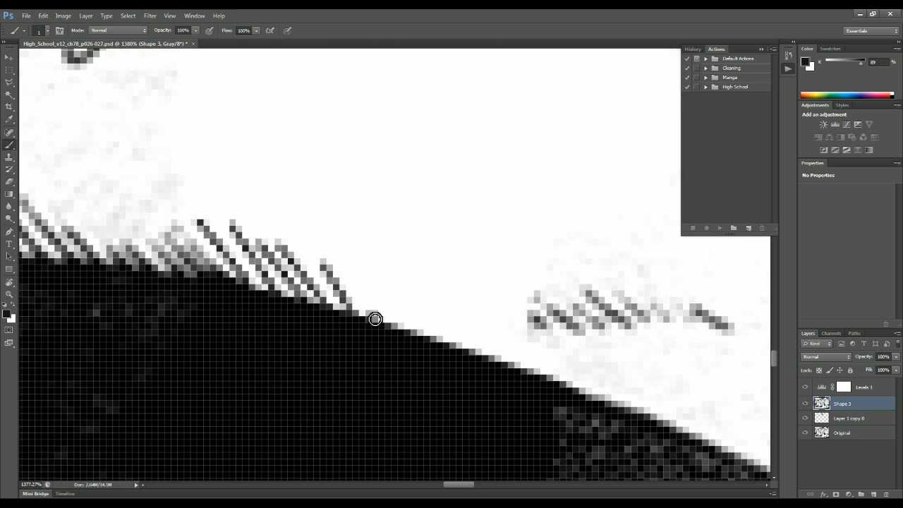
{"action": "left_click", "coordinate": [339, 264], "text": "shift"}
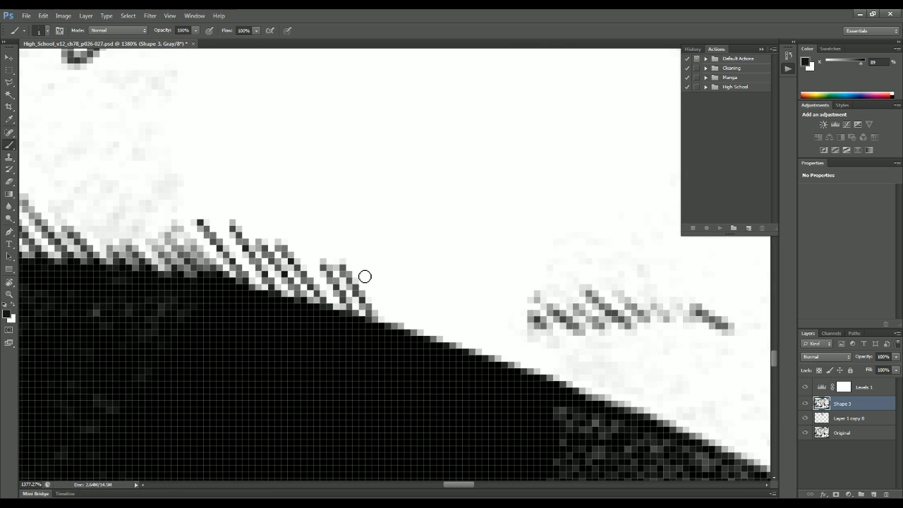
- Extend the hatching further along the forearm's lower outline with straight slanted 1 px strokes toward the existing forearm hatching
{"action": "left_click", "coordinate": [364, 264]}
{"action": "left_click", "coordinate": [392, 321], "text": "shift"}
{"action": "left_click", "coordinate": [400, 288]}
{"action": "left_click", "coordinate": [424, 329], "text": "shift"}
{"action": "left_click", "coordinate": [452, 331]}
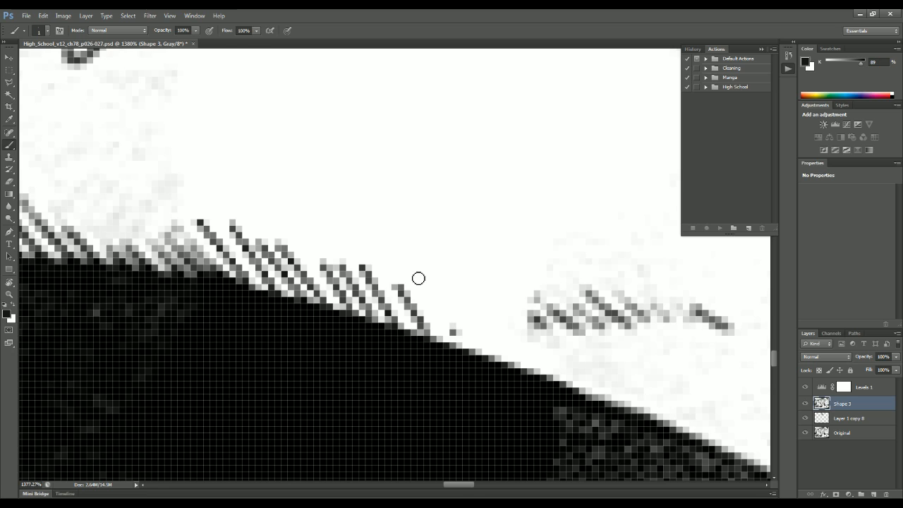
{"action": "left_click", "coordinate": [433, 292]}
{"action": "left_click", "coordinate": [452, 331], "text": "shift"}
{"action": "left_click", "coordinate": [478, 326]}
{"action": "left_click", "coordinate": [446, 287], "text": "shift"}
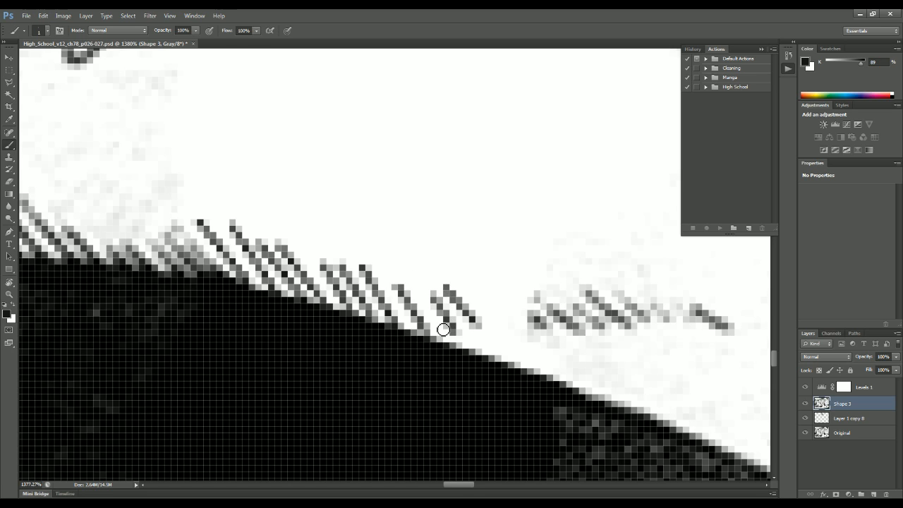
{"action": "left_click", "coordinate": [415, 290]}
{"action": "left_click", "coordinate": [435, 328], "text": "shift"}
- Bridge the remaining space to the existing forearm hatching with three short slanted strokes
{"action": "left_click", "coordinate": [491, 326]}
{"action": "left_click", "coordinate": [467, 303], "text": "shift"}
{"action": "left_click", "coordinate": [505, 327]}
{"action": "left_click", "coordinate": [491, 307], "text": "shift"}
{"action": "left_click", "coordinate": [522, 329]}
{"action": "left_click", "coordinate": [504, 304], "text": "shift"}
- Add another slanted line in the middle of the new hatching and try a connected stroke crossing the neighbouring lines
{"action": "scroll", "coordinate": [548, 360], "scroll_direction": "down", "scroll_amount": 8}
{"action": "scroll", "coordinate": [614, 383], "scroll_direction": "down", "scroll_amount": 5}
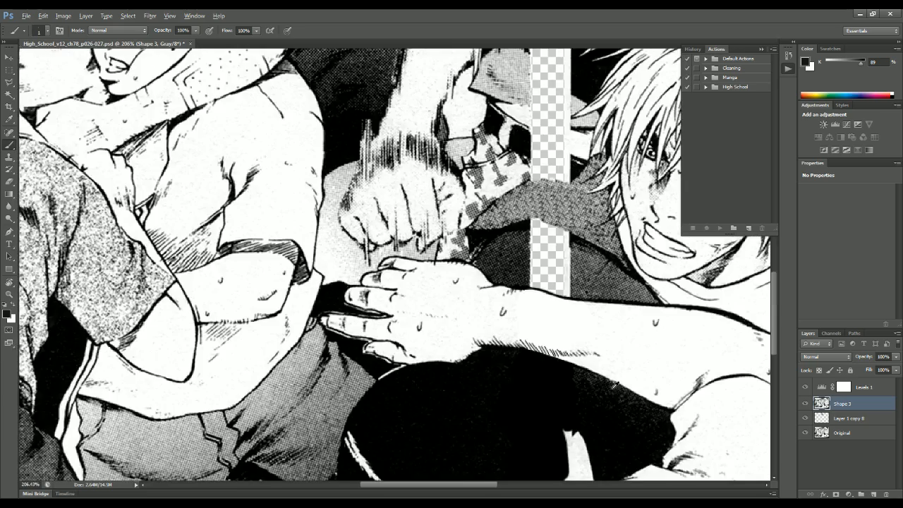
{"action": "scroll", "coordinate": [616, 386], "scroll_direction": "up", "scroll_amount": 1}
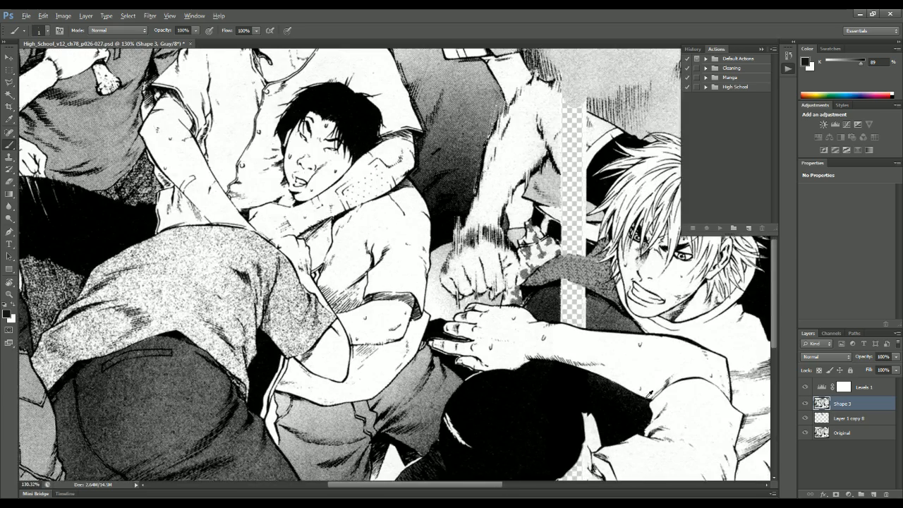
{"action": "scroll", "coordinate": [650, 392], "scroll_direction": "up", "scroll_amount": 10}
{"action": "scroll", "coordinate": [277, 236], "scroll_direction": "up", "scroll_amount": 3}
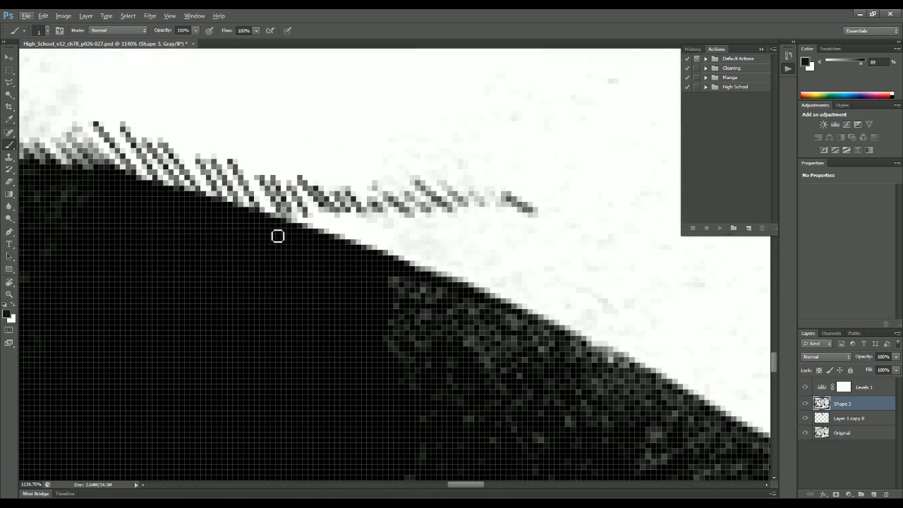
{"action": "left_click", "coordinate": [270, 202]}
{"action": "left_click", "coordinate": [250, 159], "text": "shift"}
{"action": "left_click", "coordinate": [205, 194], "text": "shift"}
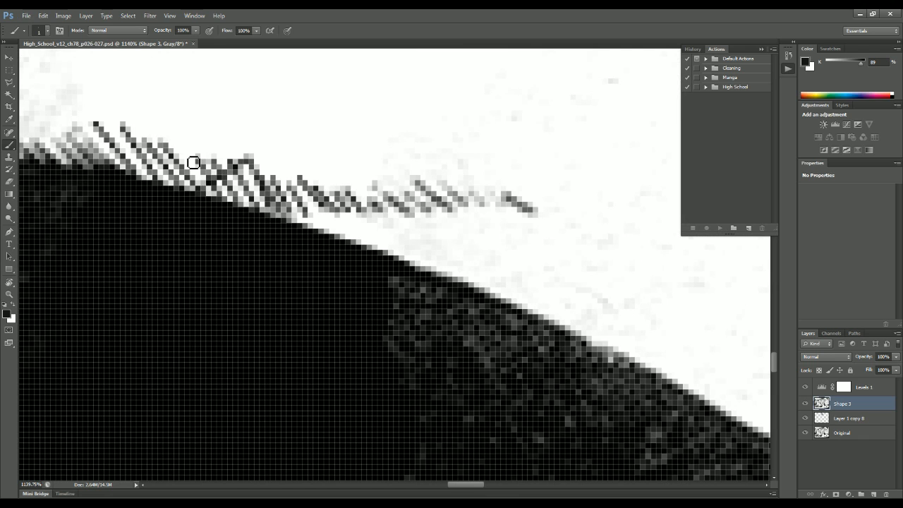
- Try darkening the hatching on the blond fighter's shirt, beside the black area, with dense thin brush strokes
{"action": "scroll", "coordinate": [251, 192], "scroll_direction": "down", "scroll_amount": 2}
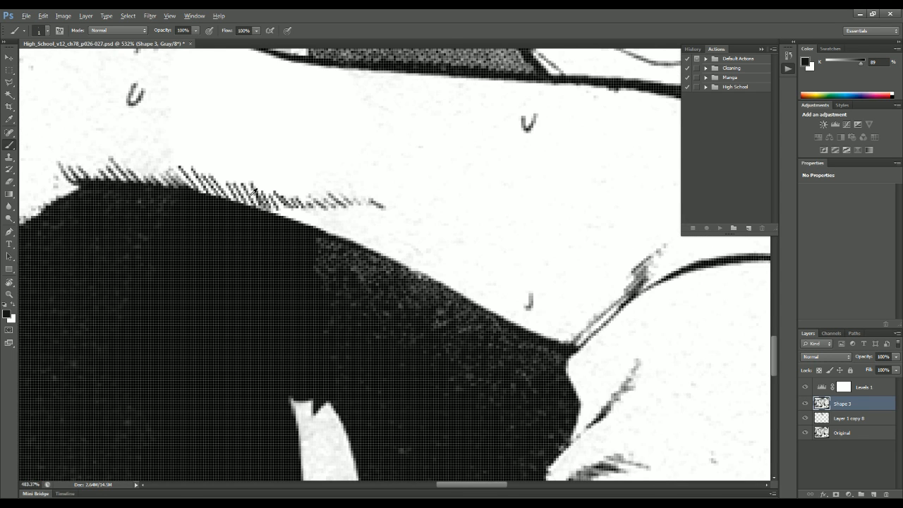
{"action": "scroll", "coordinate": [256, 191], "scroll_direction": "down", "scroll_amount": 2}
{"action": "scroll", "coordinate": [569, 230], "scroll_direction": "up", "scroll_amount": 4}
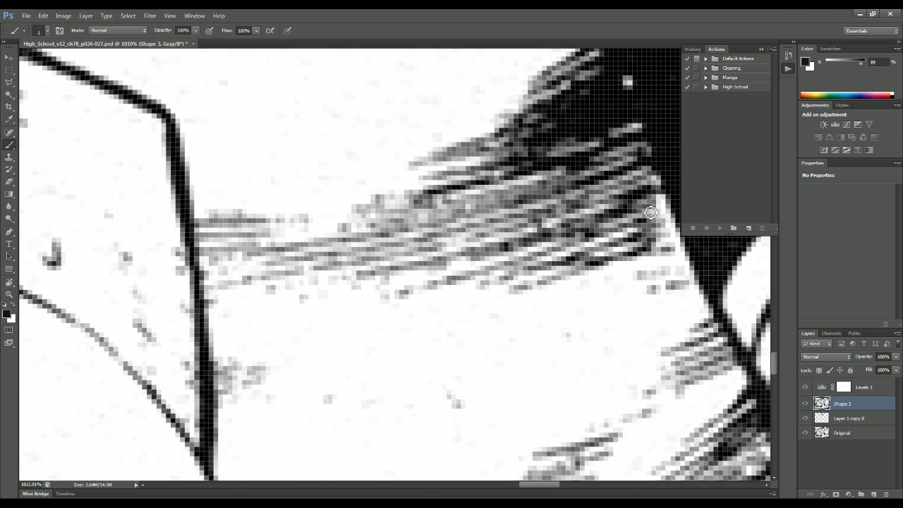
{"action": "left_click_drag", "start_coordinate": [540, 181], "coordinate": [635, 160]}
{"action": "left_click_drag", "start_coordinate": [544, 185], "coordinate": [578, 177]}
{"action": "mouse_move", "coordinate": [545, 206]}
{"action": "left_mouse_down"}
{"action": "mouse_move", "coordinate": [642, 183]}
{"action": "mouse_move", "coordinate": [542, 215]}
{"action": "mouse_move", "coordinate": [602, 223]}
{"action": "left_mouse_up"}
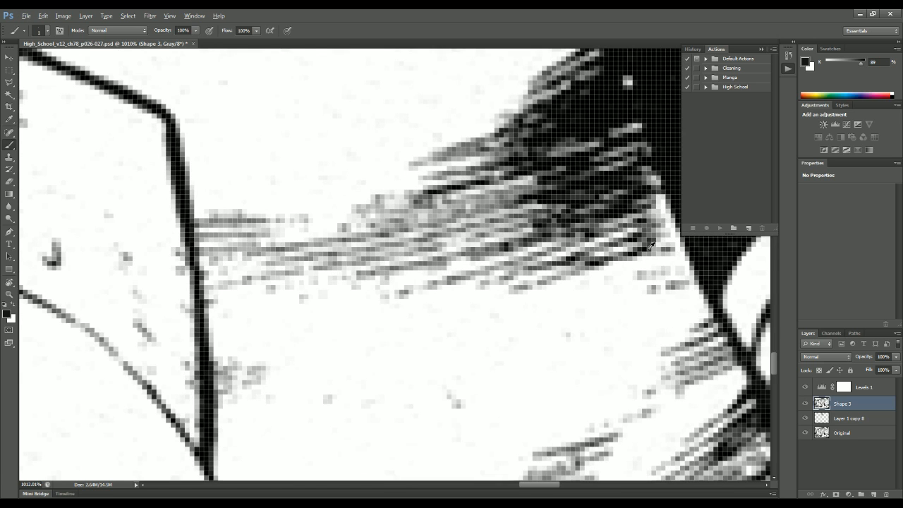
- Undo the last hatch strokes drawn along the forearm's lower outline
{"action": "scroll", "coordinate": [617, 206], "scroll_direction": "down", "scroll_amount": 10}
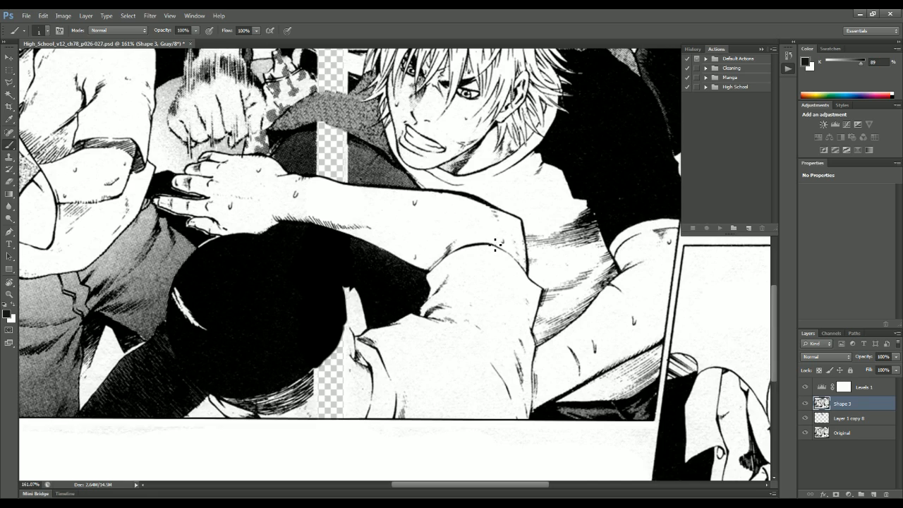
{"action": "scroll", "coordinate": [291, 233], "scroll_direction": "up", "scroll_amount": 10}
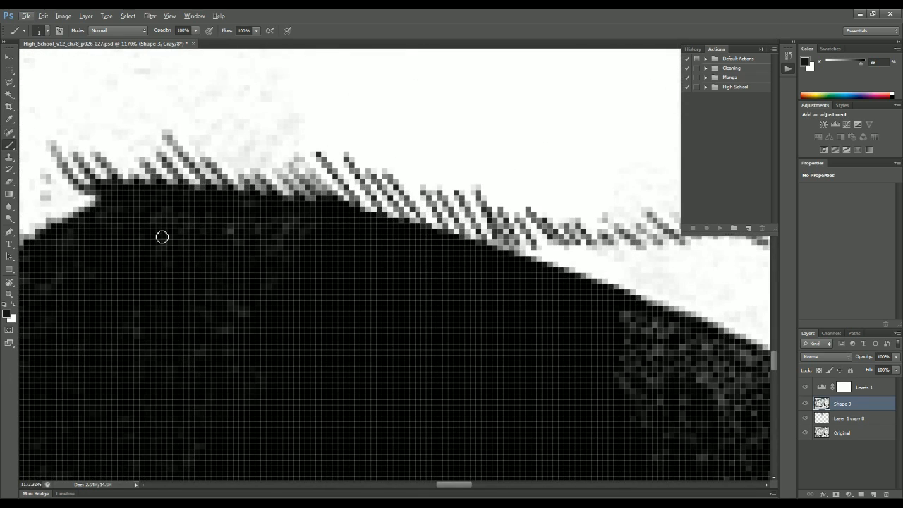
{"action": "key", "text": "ctrl+alt+z"}
{"action": "key", "text": "ctrl+alt+z"}
{"action": "key", "text": "ctrl+alt+z"}
{"action": "key", "text": "ctrl+alt+z"}
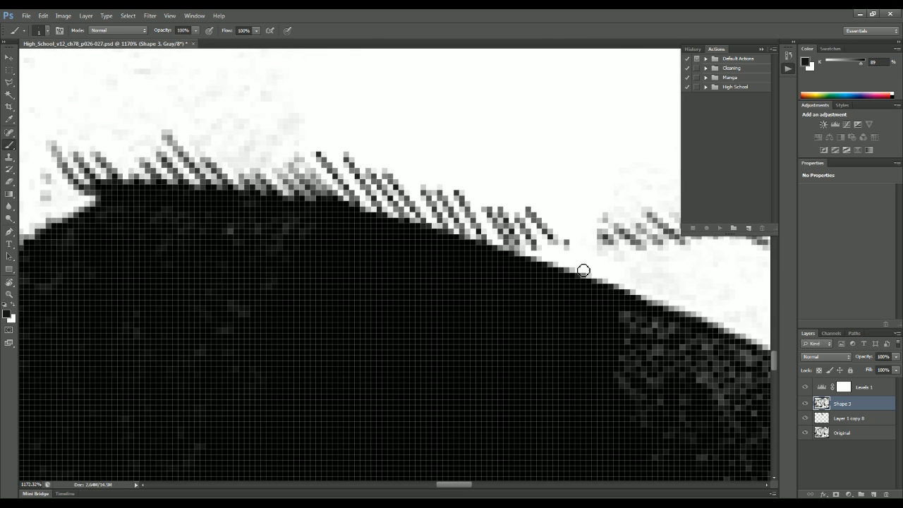
- Paint out the remaining new hatch lines above the forearm's lower outline in white with a 5 px brush
{"action": "key", "text": "x"}
{"action": "right_click", "coordinate": [432, 148], "text": "alt"}
{"action": "mouse_move", "coordinate": [526, 210]}
{"action": "left_mouse_down"}
{"action": "mouse_move", "coordinate": [556, 238]}
{"action": "mouse_move", "coordinate": [351, 181]}
{"action": "mouse_move", "coordinate": [314, 147]}
{"action": "mouse_move", "coordinate": [531, 217]}
{"action": "left_mouse_up"}
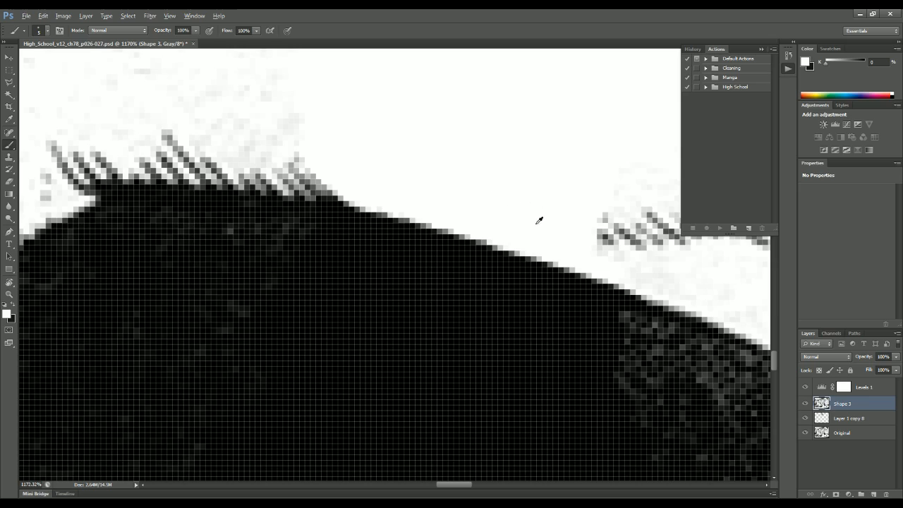
{"action": "scroll", "coordinate": [540, 221], "scroll_direction": "down", "scroll_amount": 4}
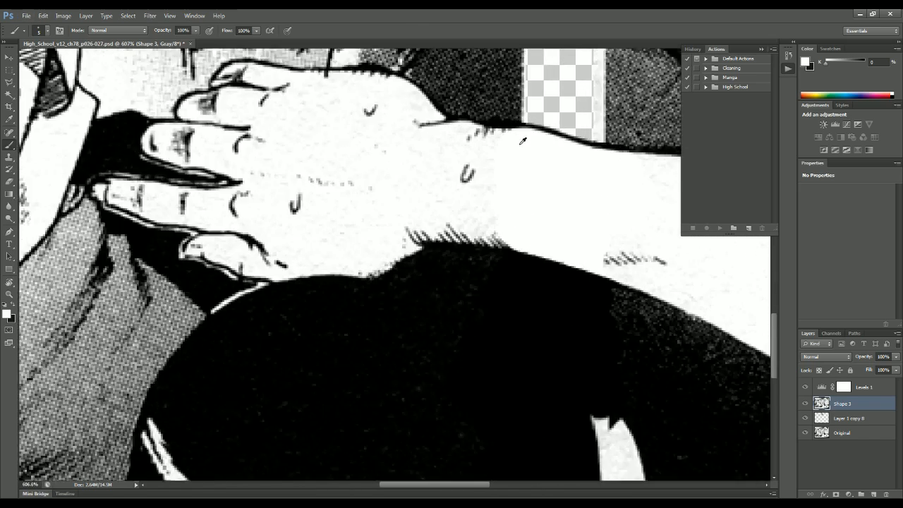
- Try brushing a short vertical dark hatch stroke beneath the wrist's upper outline with a 1 px brush
{"action": "scroll", "coordinate": [522, 141], "scroll_direction": "up", "scroll_amount": 4}
{"action": "mouse_move", "coordinate": [467, 124]}
{"action": "left_mouse_down"}
{"action": "mouse_move", "coordinate": [456, 124]}
{"action": "mouse_move", "coordinate": [469, 126]}
{"action": "left_mouse_up"}
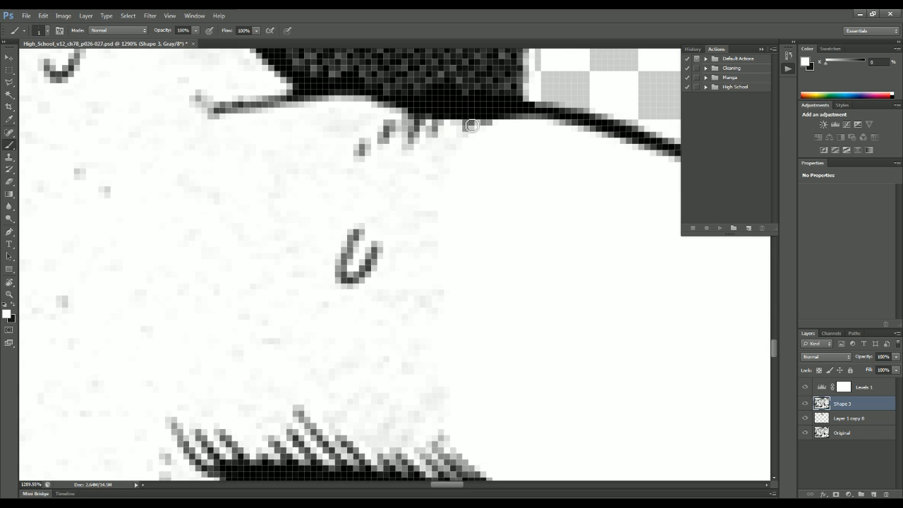
{"action": "key", "text": "x"}
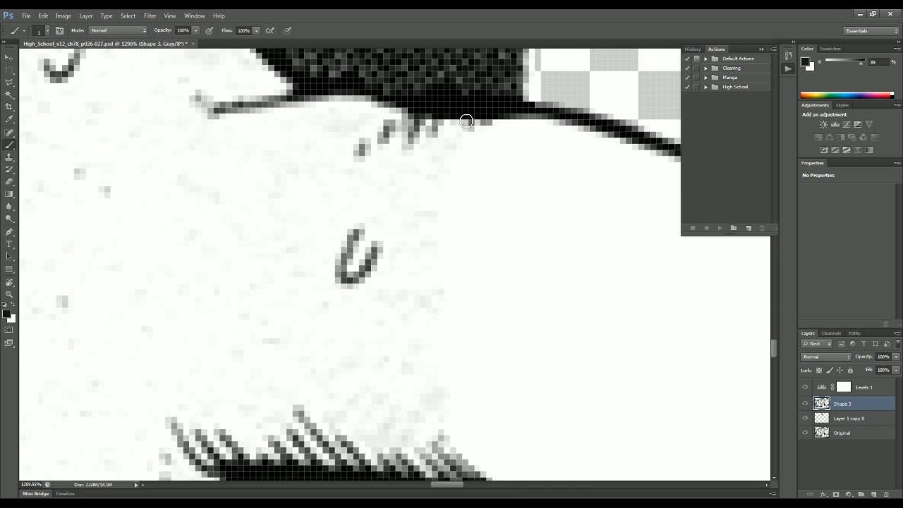
{"action": "left_click_drag", "start_coordinate": [466, 123], "coordinate": [466, 154]}
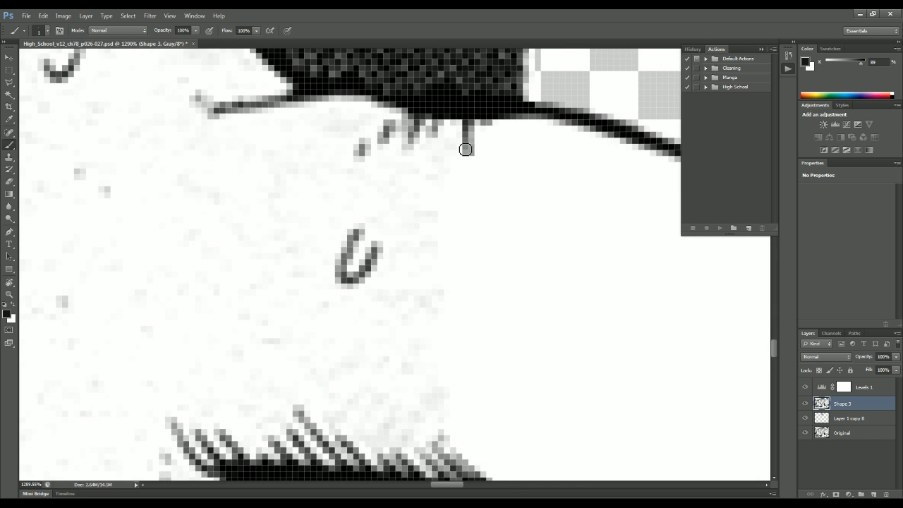
{"action": "scroll", "coordinate": [466, 150], "scroll_direction": "up", "scroll_amount": 3}
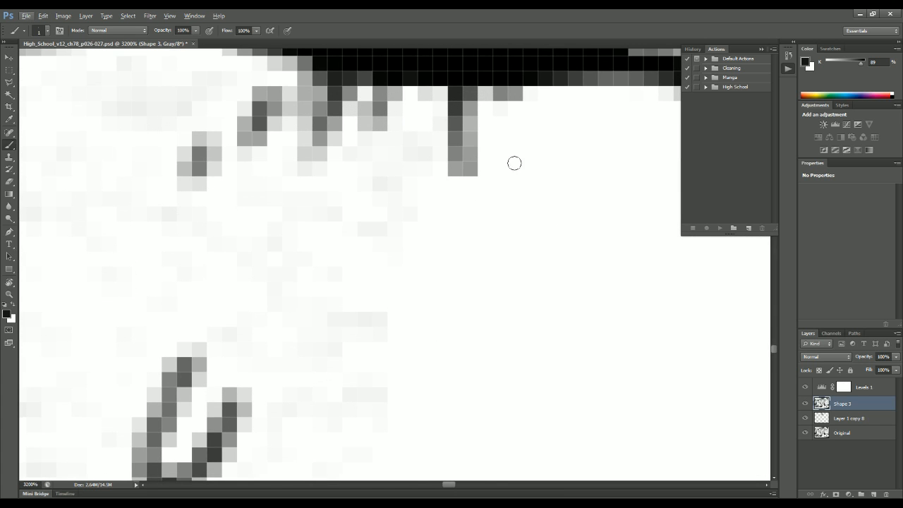
{"action": "scroll", "coordinate": [551, 169], "scroll_direction": "down", "scroll_amount": 2}
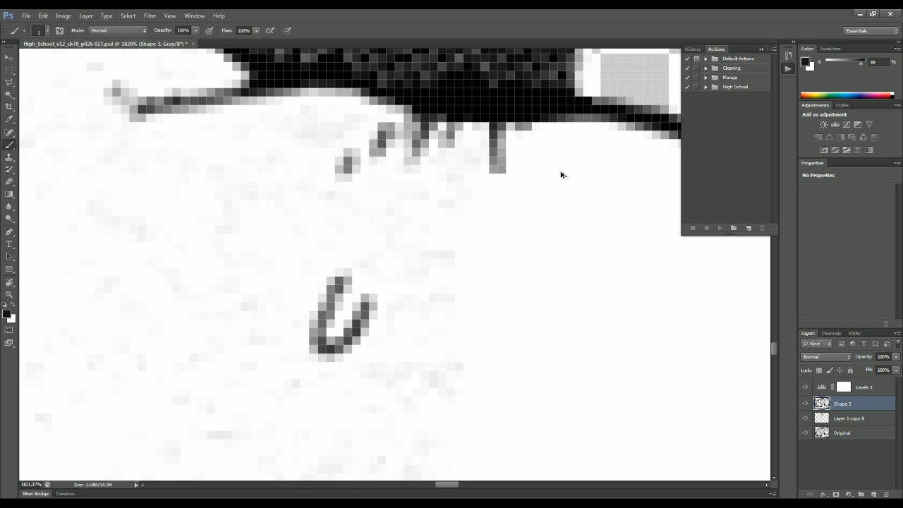
- Try a longer straight slanted hatch line running from the wrist's upper outline into the white forearm
{"action": "left_click", "coordinate": [527, 208], "text": "shift"}
{"action": "scroll", "coordinate": [575, 221], "scroll_direction": "down", "scroll_amount": 4}
{"action": "scroll", "coordinate": [562, 222], "scroll_direction": "up", "scroll_amount": 4}
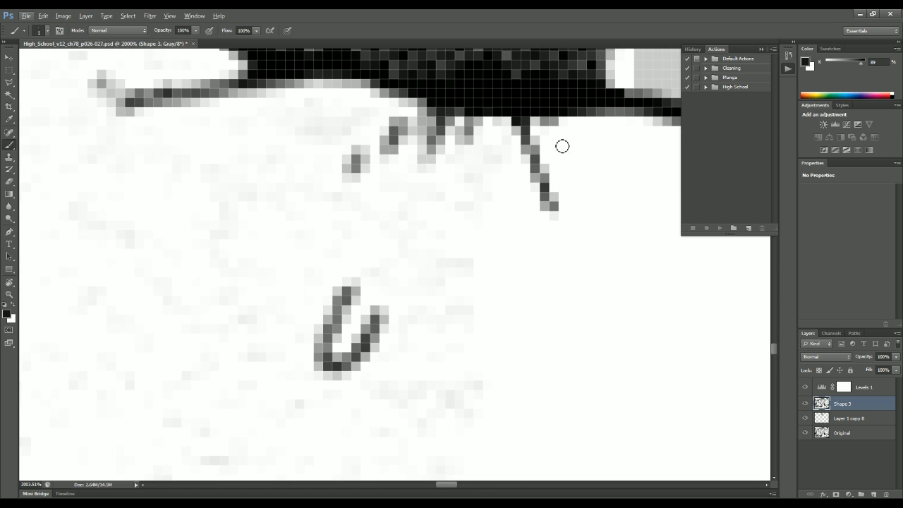
{"action": "scroll", "coordinate": [591, 204], "scroll_direction": "down", "scroll_amount": 5}
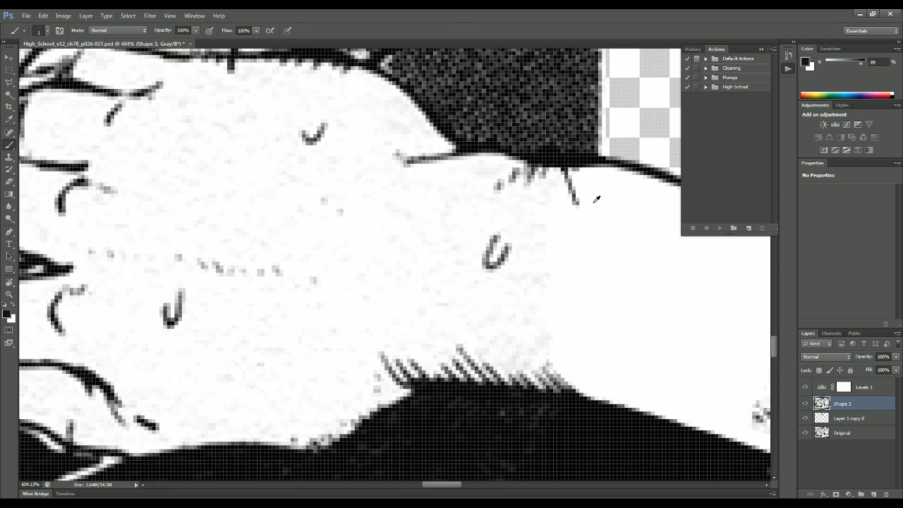
{"action": "scroll", "coordinate": [597, 208], "scroll_direction": "right", "scroll_amount": 5}
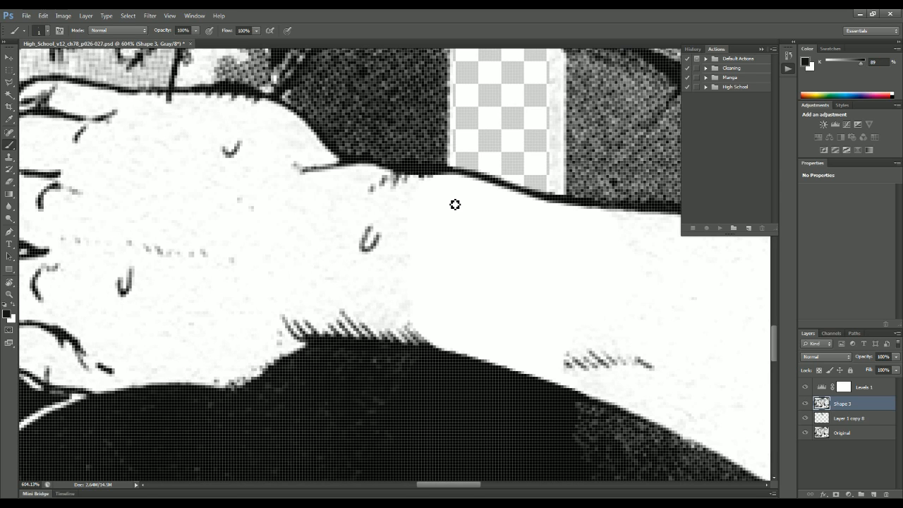
{"action": "scroll", "coordinate": [455, 204], "scroll_direction": "down", "scroll_amount": 6}
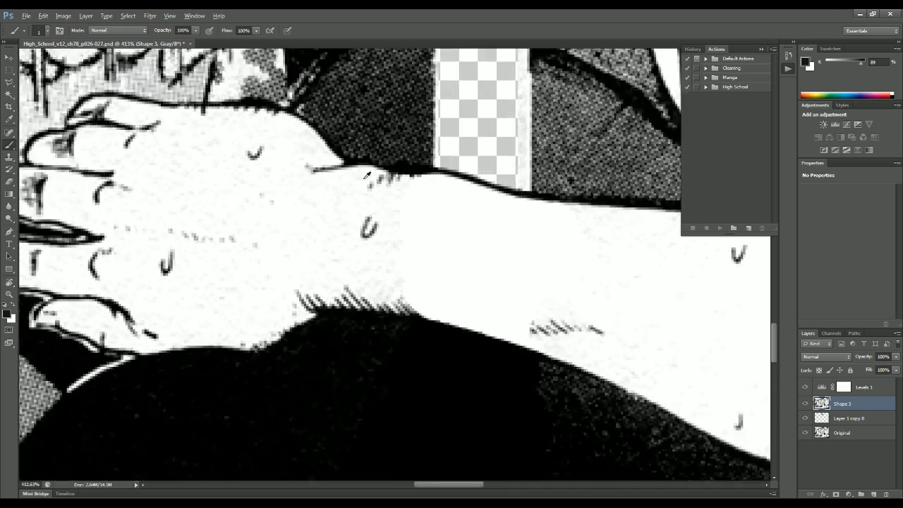
- Paint out most of the curved hair strand near the crown of the blond character's head in white with a 5 px brush
{"action": "scroll", "coordinate": [456, 171], "scroll_direction": "up", "scroll_amount": 4}
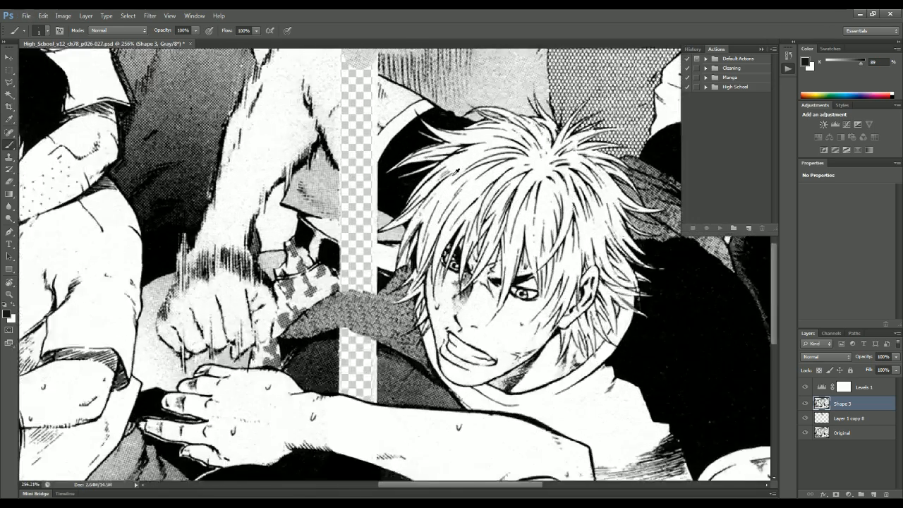
{"action": "scroll", "coordinate": [499, 132], "scroll_direction": "up", "scroll_amount": 3}
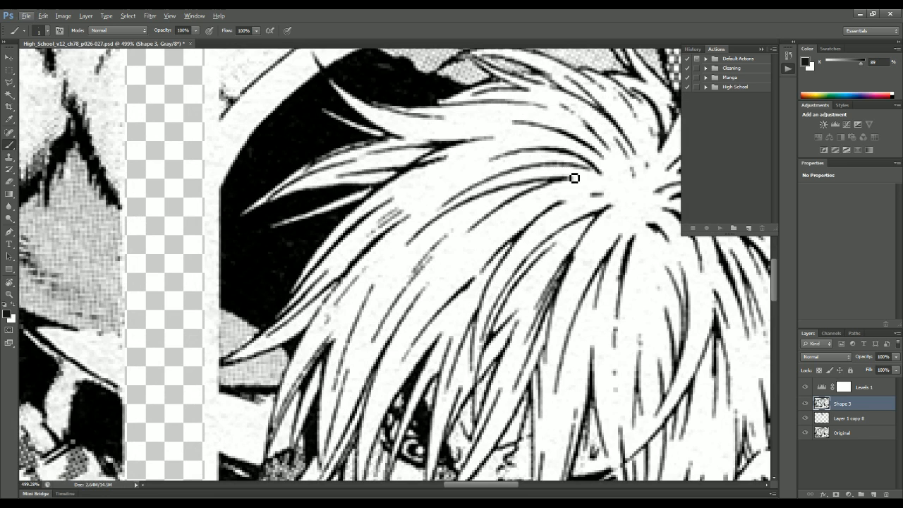
{"action": "scroll", "coordinate": [588, 176], "scroll_direction": "up", "scroll_amount": 4}
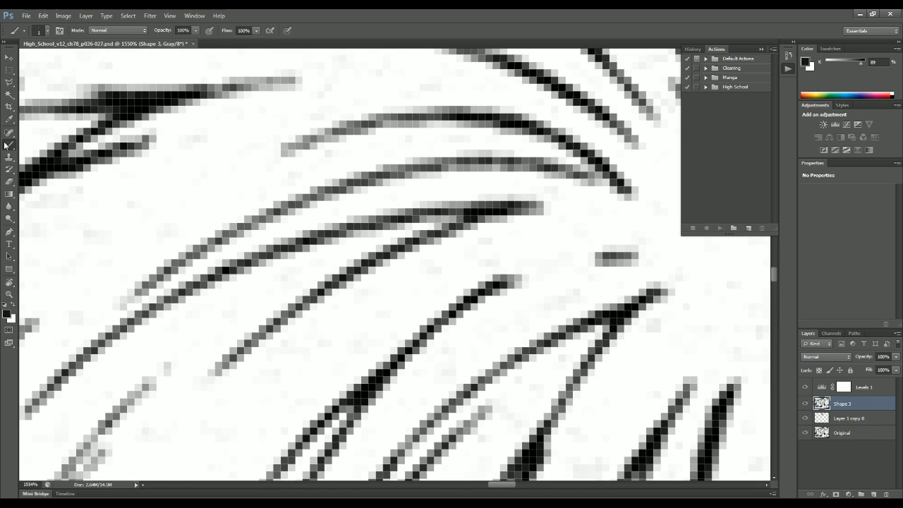
{"action": "left_click_drag", "start_coordinate": [272, 150], "coordinate": [293, 149]}
{"action": "mouse_move", "coordinate": [297, 144]}
{"action": "left_mouse_down"}
{"action": "mouse_move", "coordinate": [341, 105]}
{"action": "mouse_move", "coordinate": [393, 93]}
{"action": "mouse_move", "coordinate": [410, 114]}
{"action": "mouse_move", "coordinate": [499, 124]}
{"action": "mouse_move", "coordinate": [545, 108]}
{"action": "mouse_move", "coordinate": [590, 137]}
{"action": "left_mouse_up"}
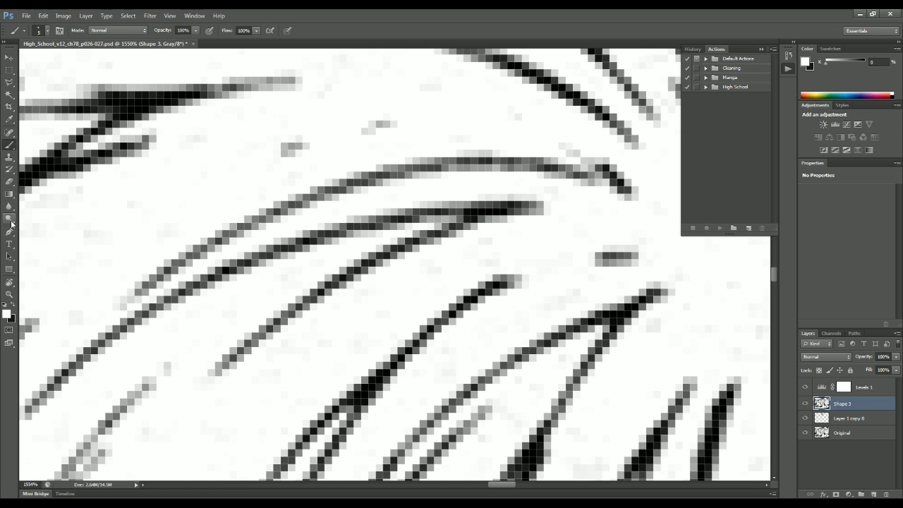
- Draw a curved Pen path from the erased strand's dark root stub to its faint tip remnant
{"action": "left_click", "coordinate": [9, 232]}
{"action": "left_click", "coordinate": [631, 195]}
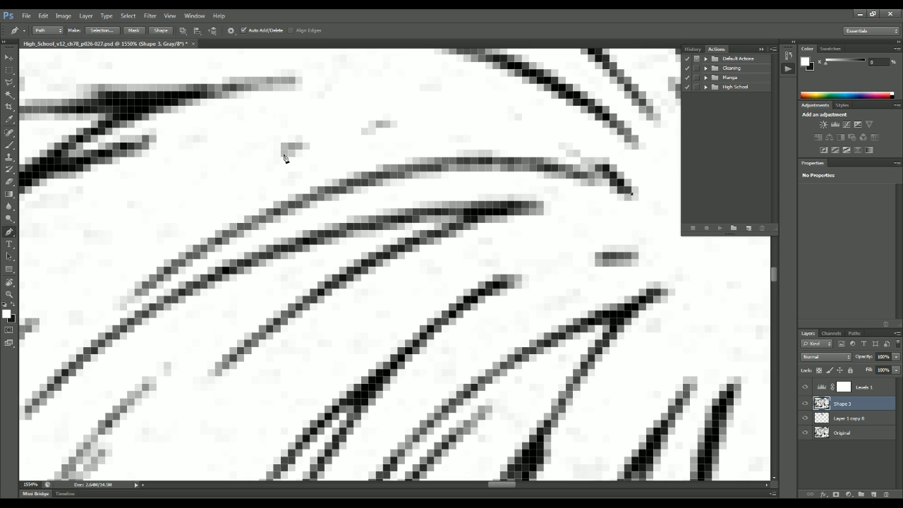
{"action": "left_click_drag", "start_coordinate": [280, 156], "coordinate": [57, 263]}
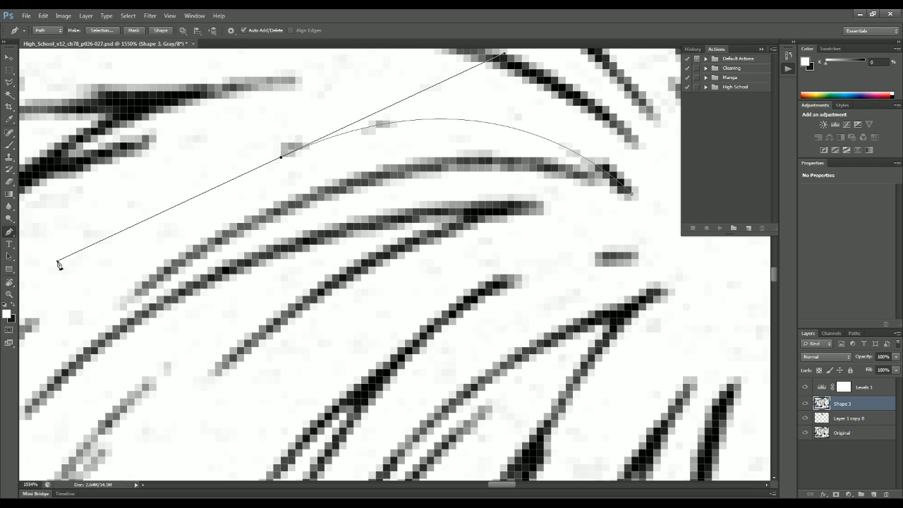
- Try painting out parts of the hair strands beneath the path in white, first with a 5 px brush and again with 2 px
{"action": "left_click", "coordinate": [10, 144]}
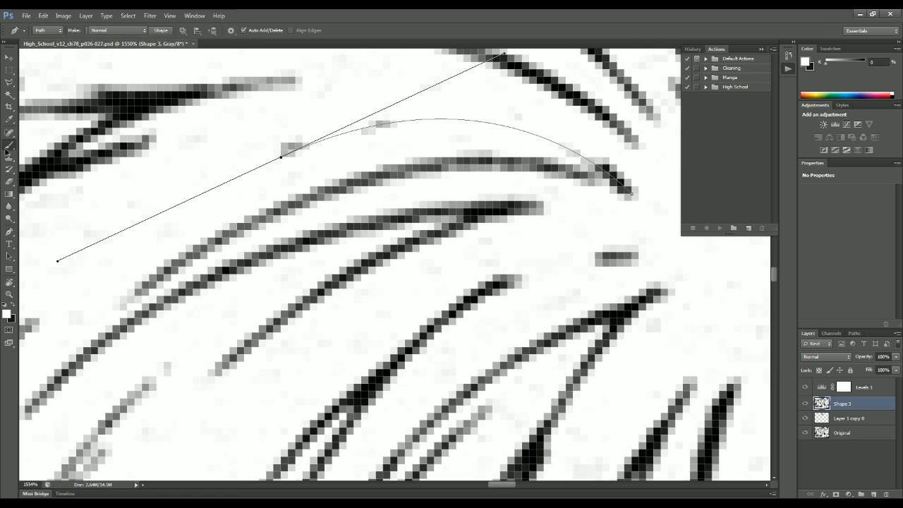
{"action": "mouse_move", "coordinate": [289, 174]}
{"action": "left_mouse_down"}
{"action": "mouse_move", "coordinate": [284, 228]}
{"action": "mouse_move", "coordinate": [304, 223]}
{"action": "mouse_move", "coordinate": [352, 275]}
{"action": "mouse_move", "coordinate": [394, 141]}
{"action": "mouse_move", "coordinate": [417, 144]}
{"action": "mouse_move", "coordinate": [448, 245]}
{"action": "mouse_move", "coordinate": [508, 246]}
{"action": "mouse_move", "coordinate": [527, 226]}
{"action": "mouse_move", "coordinate": [545, 141]}
{"action": "mouse_move", "coordinate": [427, 152]}
{"action": "mouse_move", "coordinate": [422, 204]}
{"action": "mouse_move", "coordinate": [373, 270]}
{"action": "mouse_move", "coordinate": [314, 230]}
{"action": "left_mouse_up"}
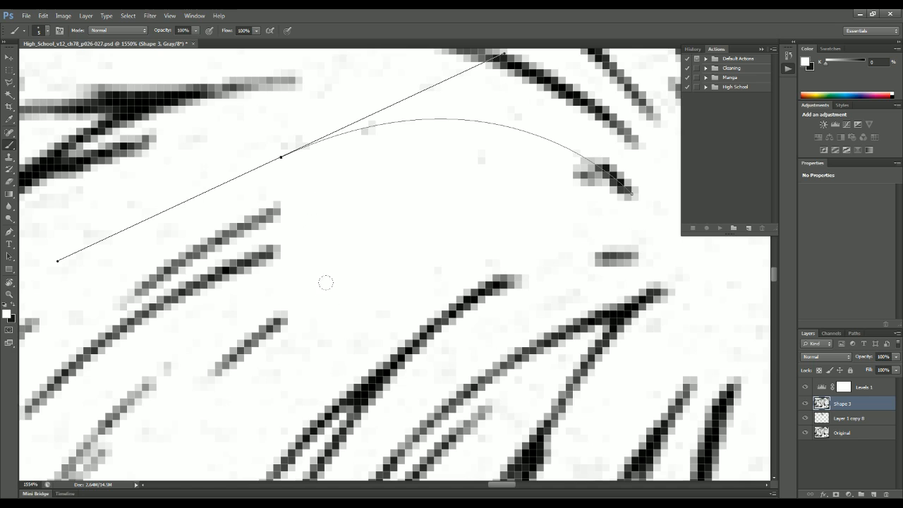
{"action": "key", "text": "ctrl+z"}
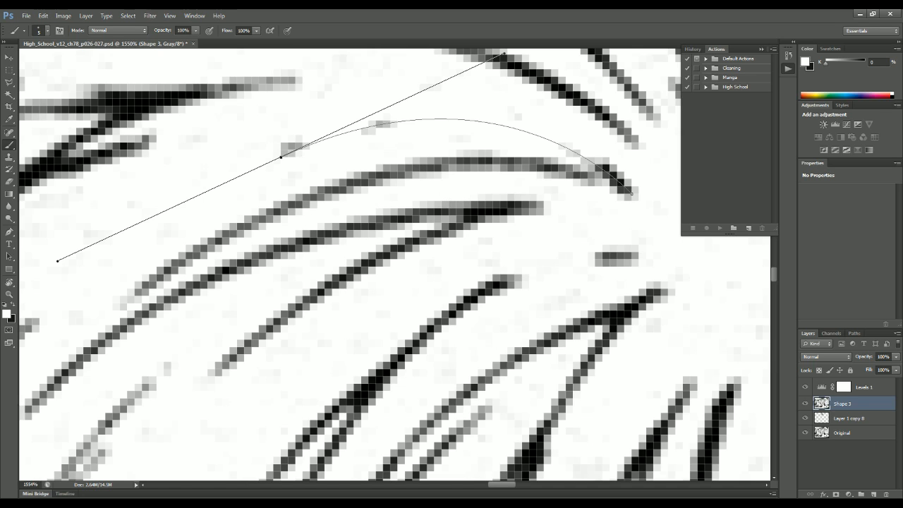
{"action": "scroll", "coordinate": [372, 177], "scroll_direction": "up", "scroll_amount": 4}
{"action": "mouse_move", "coordinate": [354, 196]}
{"action": "left_mouse_down"}
{"action": "mouse_move", "coordinate": [332, 187]}
{"action": "mouse_move", "coordinate": [332, 237]}
{"action": "mouse_move", "coordinate": [325, 141]}
{"action": "mouse_move", "coordinate": [337, 234]}
{"action": "mouse_move", "coordinate": [329, 147]}
{"action": "mouse_move", "coordinate": [355, 218]}
{"action": "mouse_move", "coordinate": [384, 172]}
{"action": "mouse_move", "coordinate": [341, 162]}
{"action": "mouse_move", "coordinate": [367, 187]}
{"action": "mouse_move", "coordinate": [374, 174]}
{"action": "mouse_move", "coordinate": [402, 161]}
{"action": "left_mouse_up"}
{"action": "mouse_move", "coordinate": [437, 128]}
{"action": "left_mouse_down"}
{"action": "mouse_move", "coordinate": [478, 178]}
{"action": "mouse_move", "coordinate": [522, 173]}
{"action": "mouse_move", "coordinate": [535, 128]}
{"action": "mouse_move", "coordinate": [502, 131]}
{"action": "mouse_move", "coordinate": [519, 173]}
{"action": "left_mouse_up"}
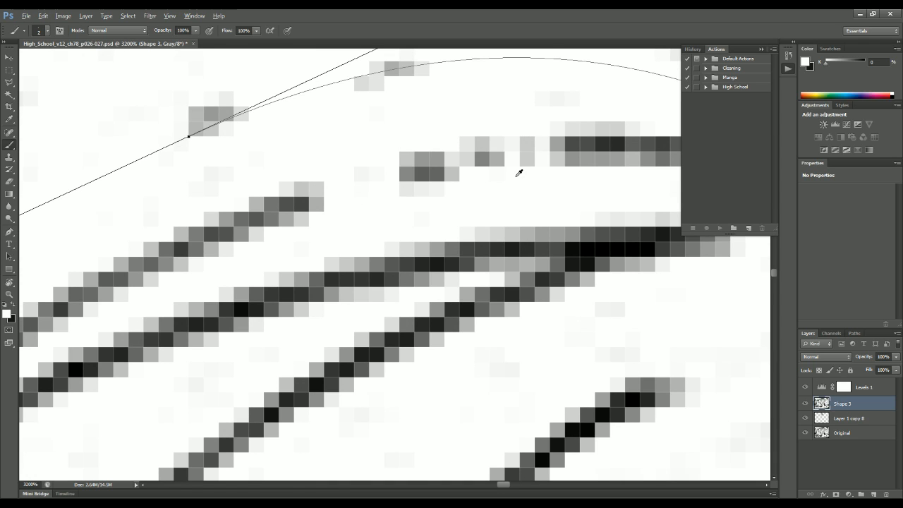
{"action": "key", "text": "ctrl+alt+z"}
{"action": "key", "text": "ctrl+alt+z"}
{"action": "key", "text": "ctrl+alt+z"}
- Lengthen the hair strand path by shifting its tip anchor point slightly outward past the faint strand remnant
{"action": "scroll", "coordinate": [523, 173], "scroll_direction": "down", "scroll_amount": 5}
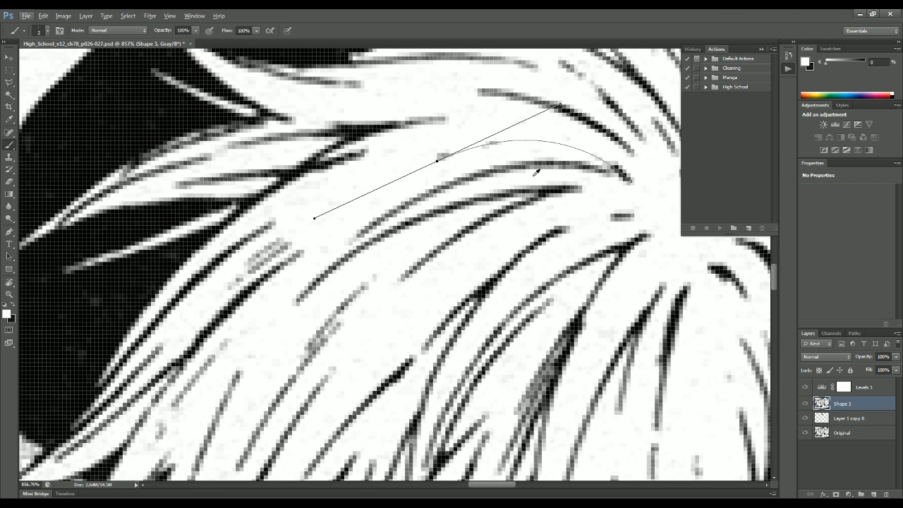
{"action": "scroll", "coordinate": [588, 146], "scroll_direction": "up", "scroll_amount": 2}
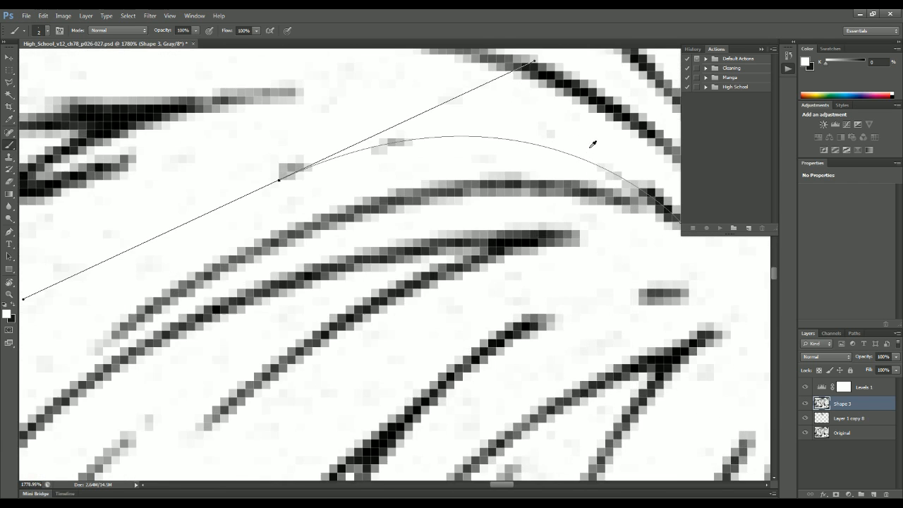
{"action": "scroll", "coordinate": [591, 145], "scroll_direction": "up", "scroll_amount": 2}
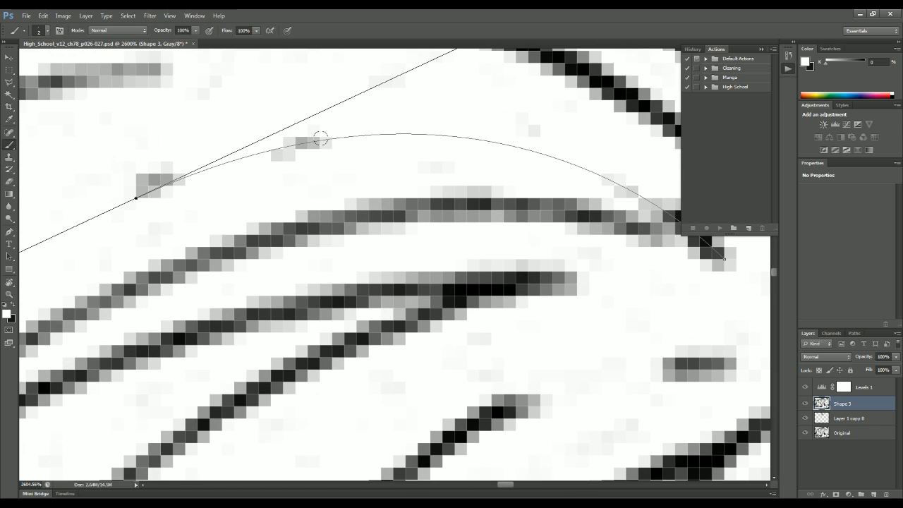
{"action": "left_click_drag", "start_coordinate": [407, 170], "coordinate": [371, 185]}
{"action": "left_click_drag", "start_coordinate": [134, 197], "coordinate": [113, 200]}
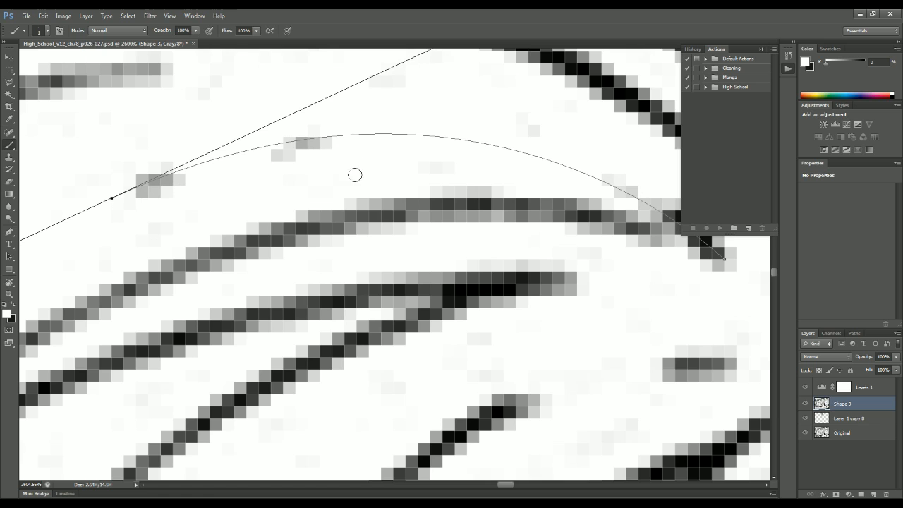
- Stroke the hair strand path in dark with a 1 px brush at about 57% hardness, and remove the path
{"action": "left_click_drag", "start_coordinate": [443, 161], "coordinate": [405, 165], "text": "alt"}
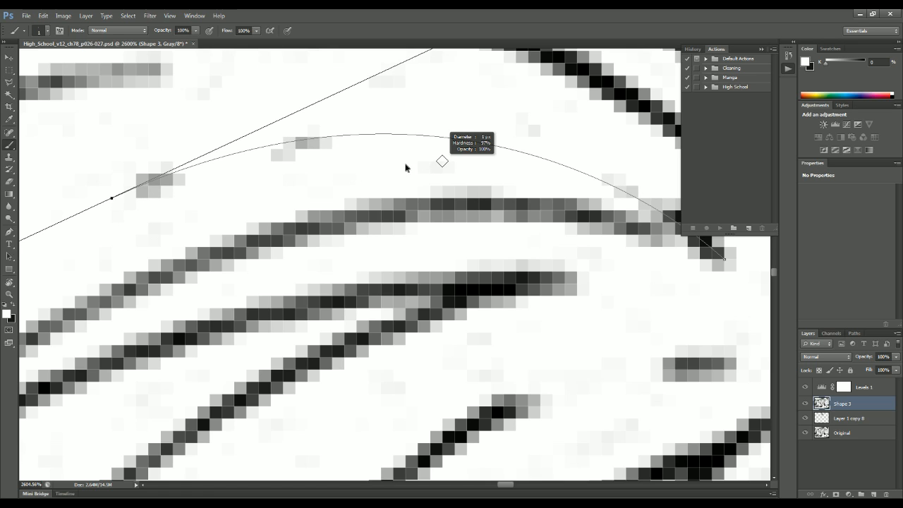
{"action": "key", "text": "alt"}
{"action": "key", "text": "x"}
{"action": "key", "text": "Return"}
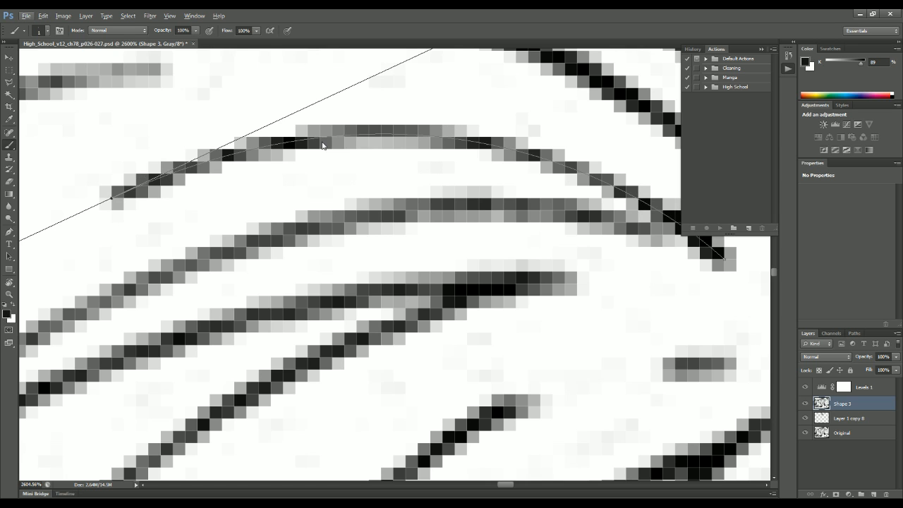
{"action": "scroll", "coordinate": [327, 144], "scroll_direction": "down", "scroll_amount": 5}
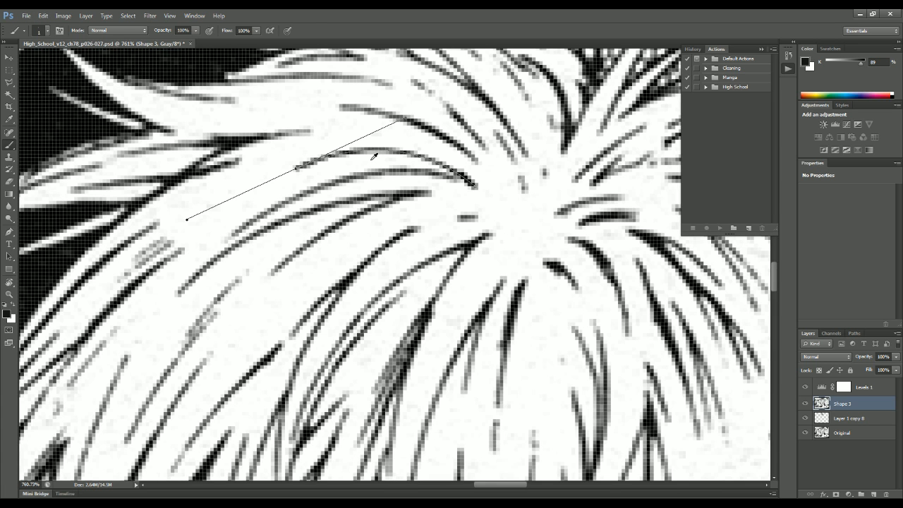
{"action": "key", "text": "p"}
{"action": "key", "text": "Return"}
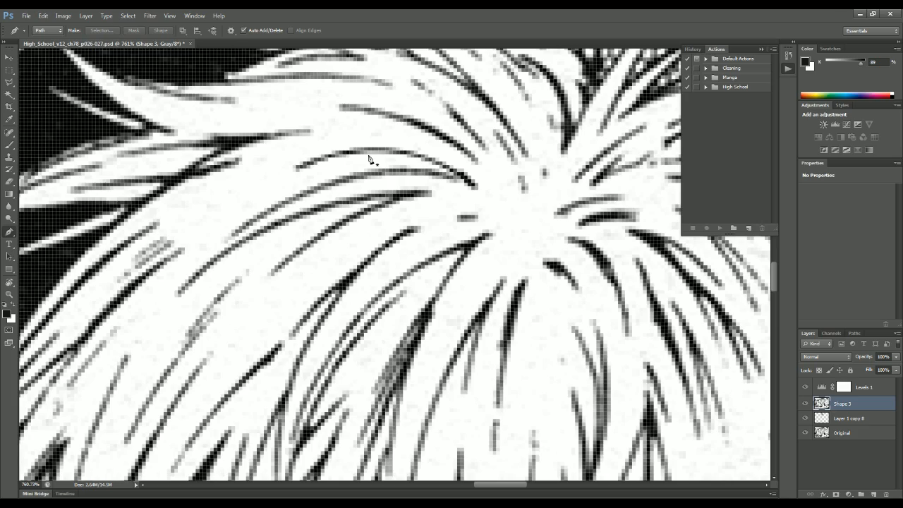
{"action": "scroll", "coordinate": [367, 159], "scroll_direction": "down", "scroll_amount": 6}
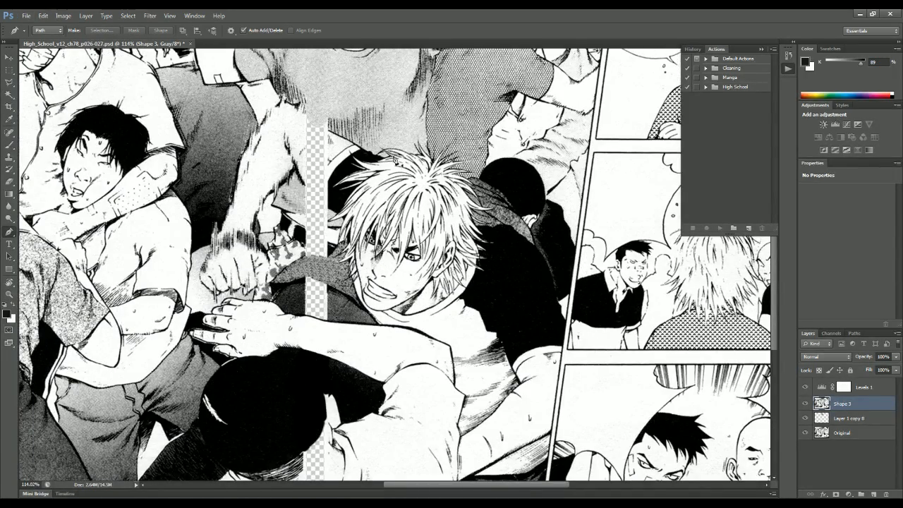
{"action": "scroll", "coordinate": [382, 180], "scroll_direction": "up", "scroll_amount": 6}
{"action": "left_click", "coordinate": [443, 316]}
{"action": "left_click_drag", "start_coordinate": [215, 292], "coordinate": [353, 224]}
{"action": "key", "text": "F2"}
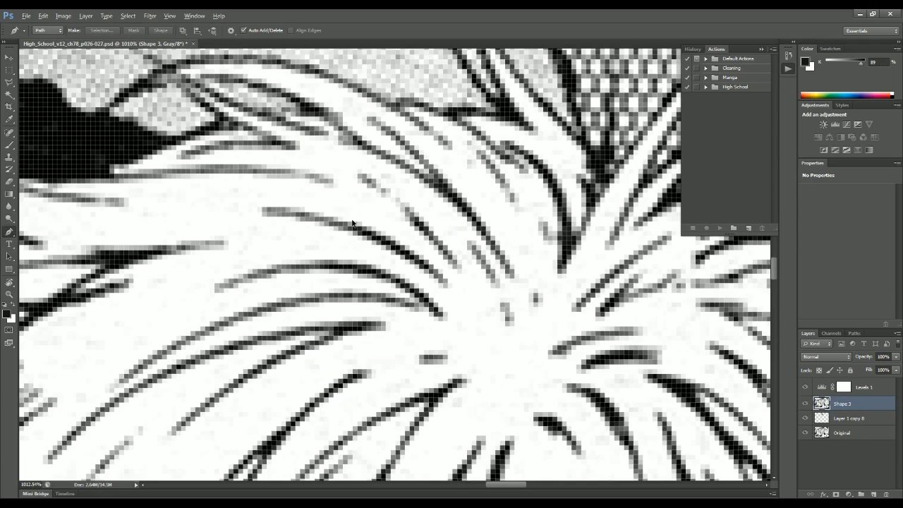
{"action": "scroll", "coordinate": [352, 223], "scroll_direction": "down", "scroll_amount": 6}
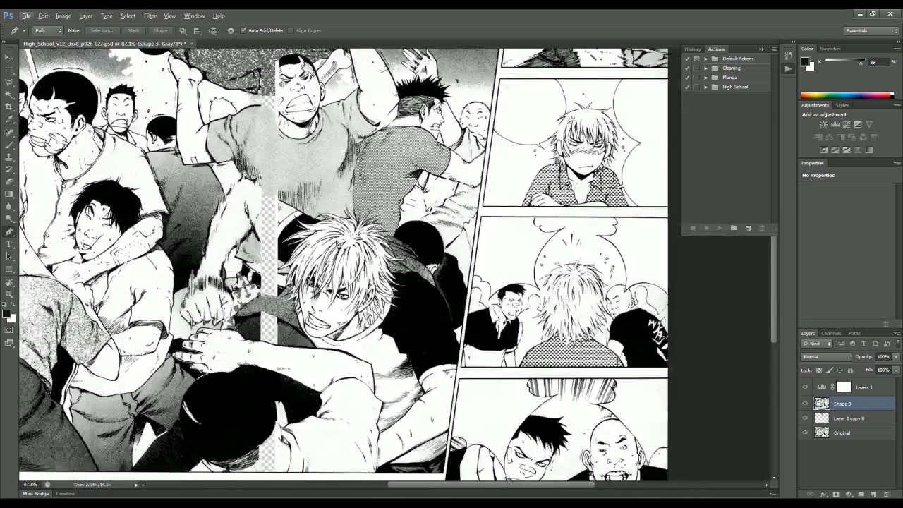
{"action": "scroll", "coordinate": [341, 245], "scroll_direction": "up", "scroll_amount": 2}
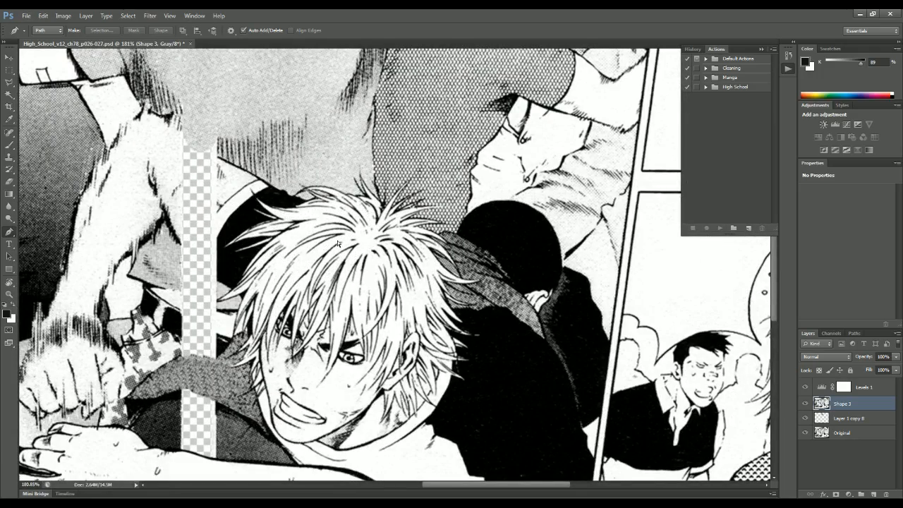
{"action": "left_click", "coordinate": [356, 232]}
{"action": "left_click_drag", "start_coordinate": [312, 228], "coordinate": [287, 241]}
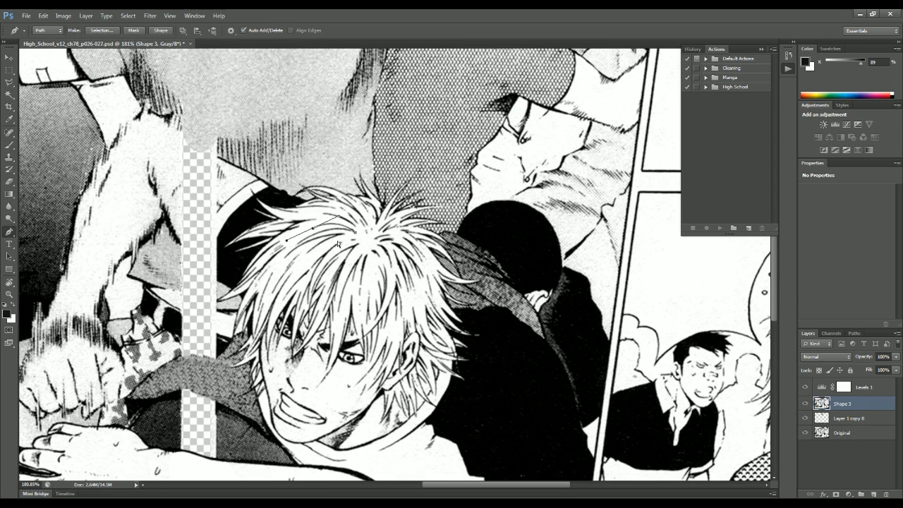
{"action": "key", "text": "ctrl+alt+z"}
{"action": "key", "text": "ctrl+alt+z"}
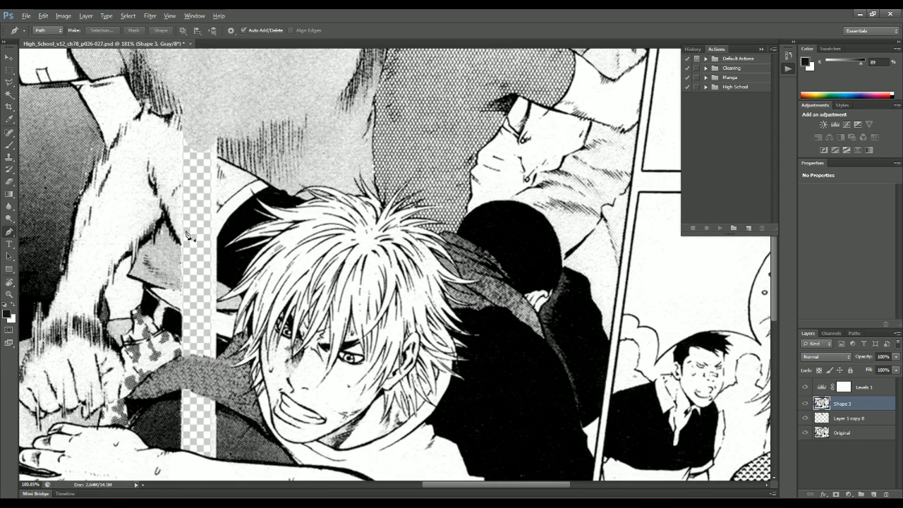
- Draw a curved Pen path extending the grey-shirted man's shoulder outline across the transparent gap and down beside his neck
{"action": "scroll", "coordinate": [187, 235], "scroll_direction": "down", "scroll_amount": 5}
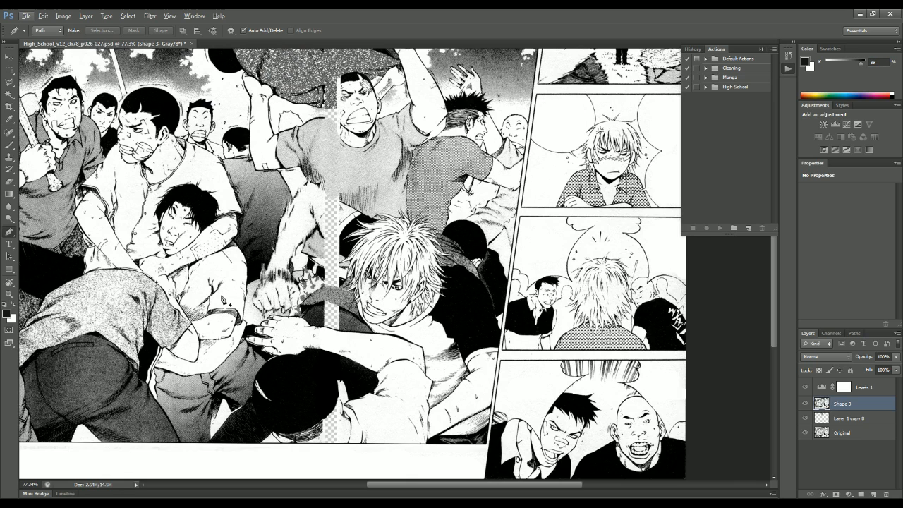
{"action": "scroll", "coordinate": [254, 291], "scroll_direction": "up", "scroll_amount": 4}
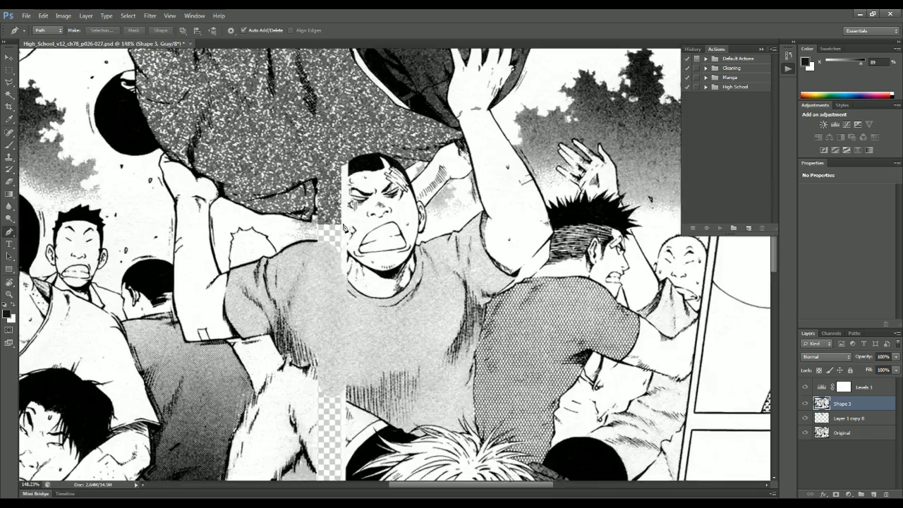
{"action": "scroll", "coordinate": [360, 240], "scroll_direction": "up", "scroll_amount": 2}
{"action": "scroll", "coordinate": [335, 264], "scroll_direction": "up", "scroll_amount": 3}
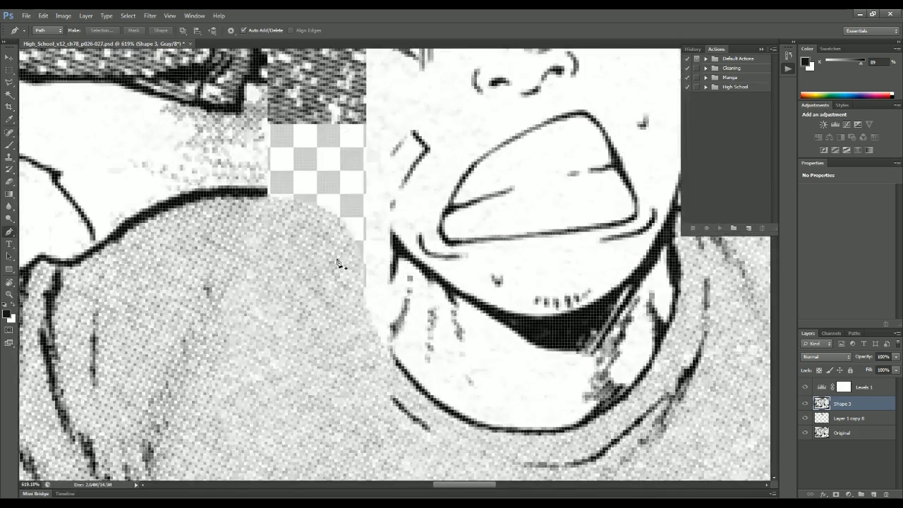
{"action": "left_click", "coordinate": [259, 191]}
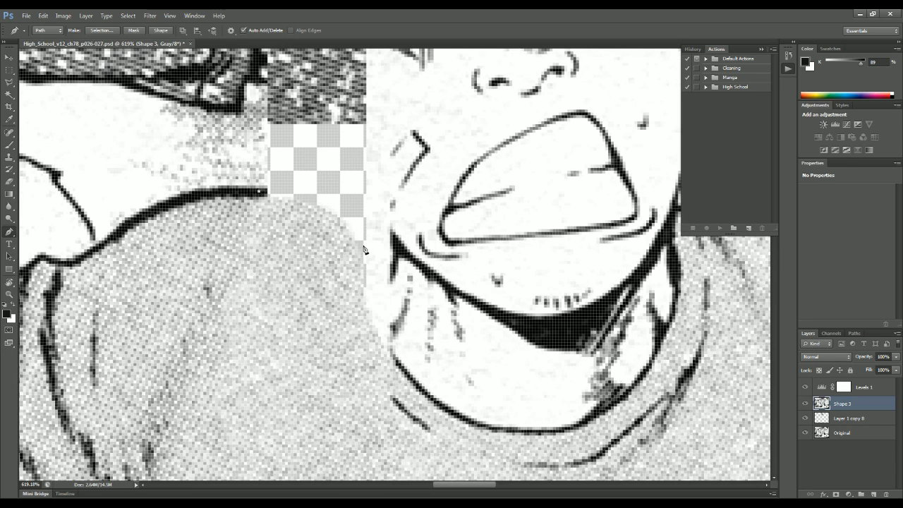
{"action": "left_click_drag", "start_coordinate": [364, 256], "coordinate": [374, 323]}
- Stroke the shoulder path in dark with a 2 px brush, and remove the path
{"action": "key", "text": "alt"}
{"action": "key", "text": "b"}
{"action": "right_click", "coordinate": [277, 228], "text": "alt"}
{"action": "left_click_drag", "start_coordinate": [281, 230], "coordinate": [279, 229]}
{"action": "key", "text": "x"}
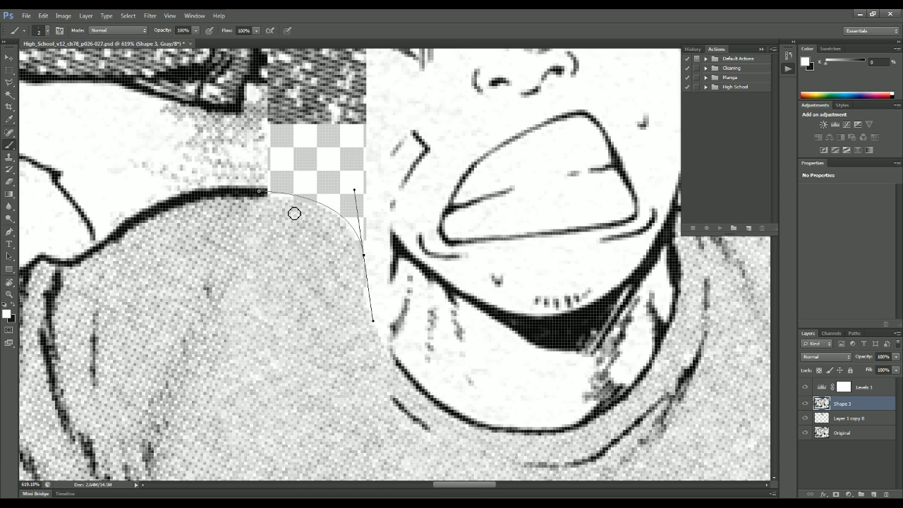
{"action": "key", "text": "x"}
{"action": "key", "text": "Return"}
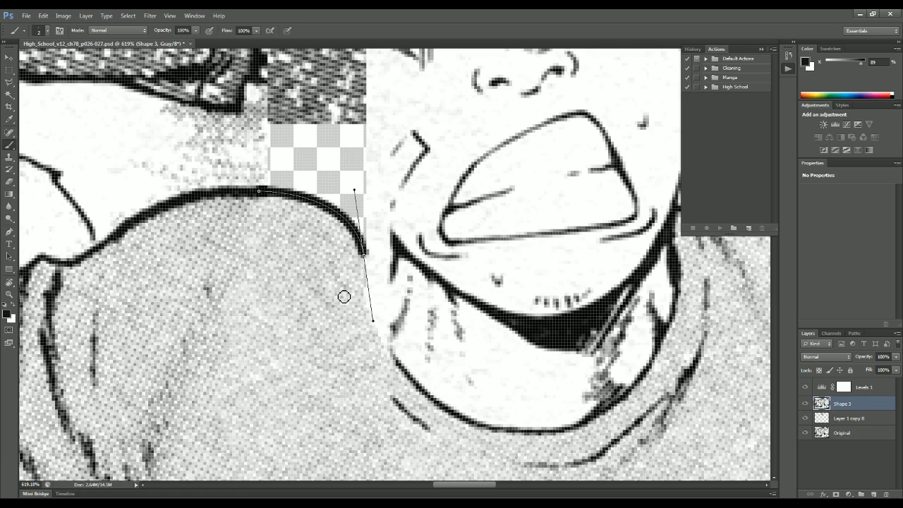
{"action": "key", "text": "p"}
{"action": "key", "text": "Return"}
- Draw a curved Pen path from the end of the grey-shirted man's shoulder line down to the start of his collar line
{"action": "scroll", "coordinate": [408, 296], "scroll_direction": "down", "scroll_amount": 8}
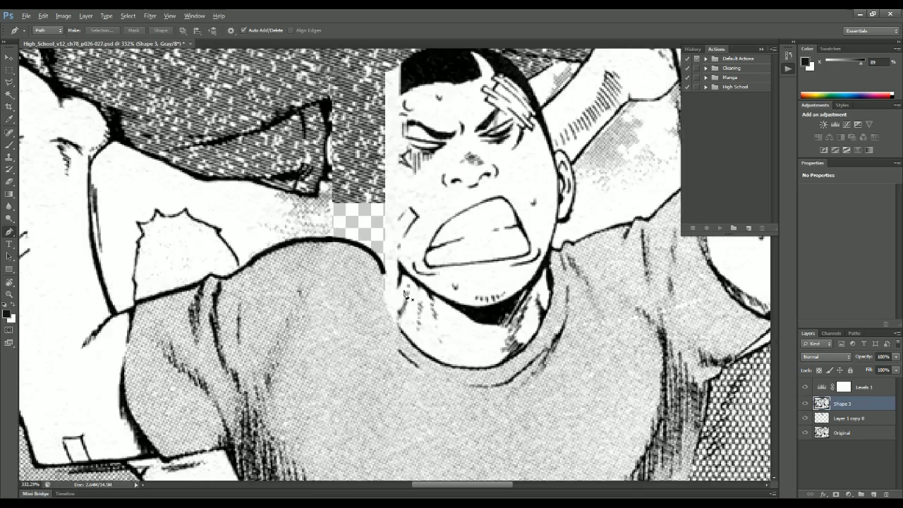
{"action": "scroll", "coordinate": [426, 316], "scroll_direction": "up", "scroll_amount": 8}
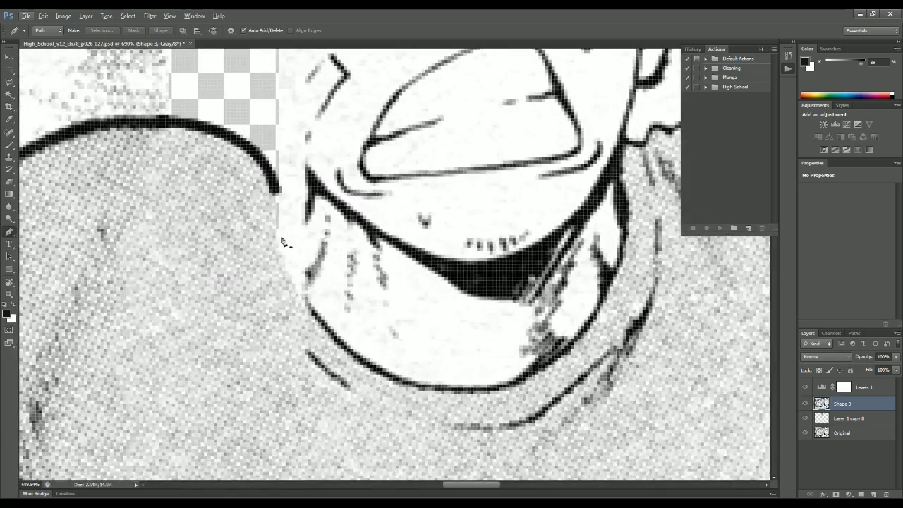
{"action": "left_click", "coordinate": [276, 196]}
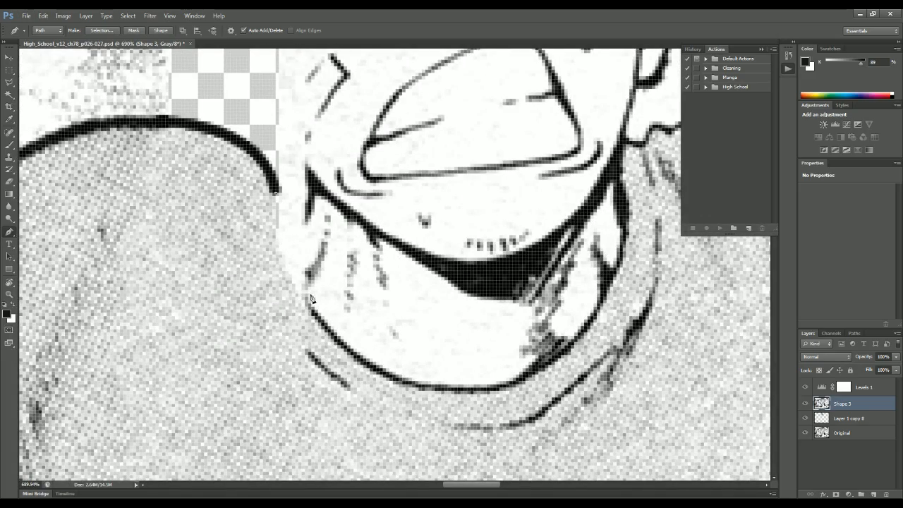
{"action": "left_click_drag", "start_coordinate": [318, 321], "coordinate": [358, 375]}
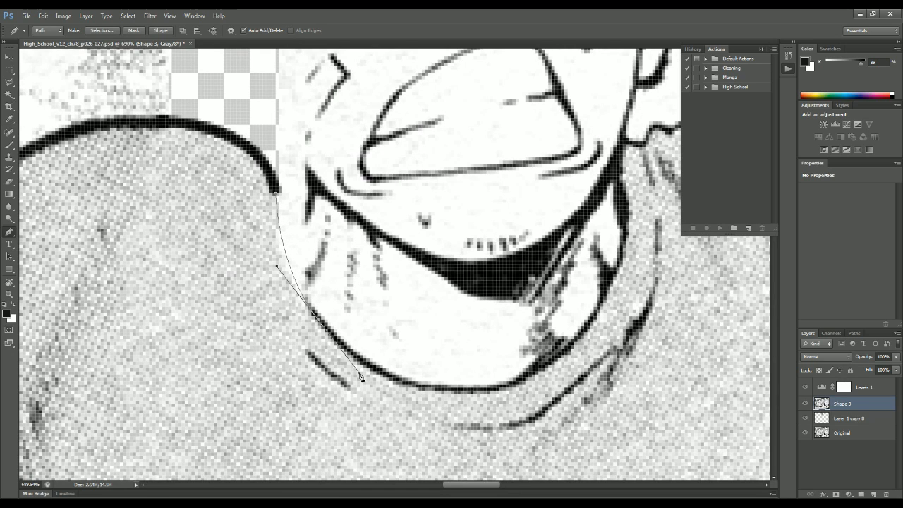
- Stroke the neckline path in dark with a 2 px brush, and remove the path
{"action": "key", "text": "x"}
{"action": "key", "text": "b"}
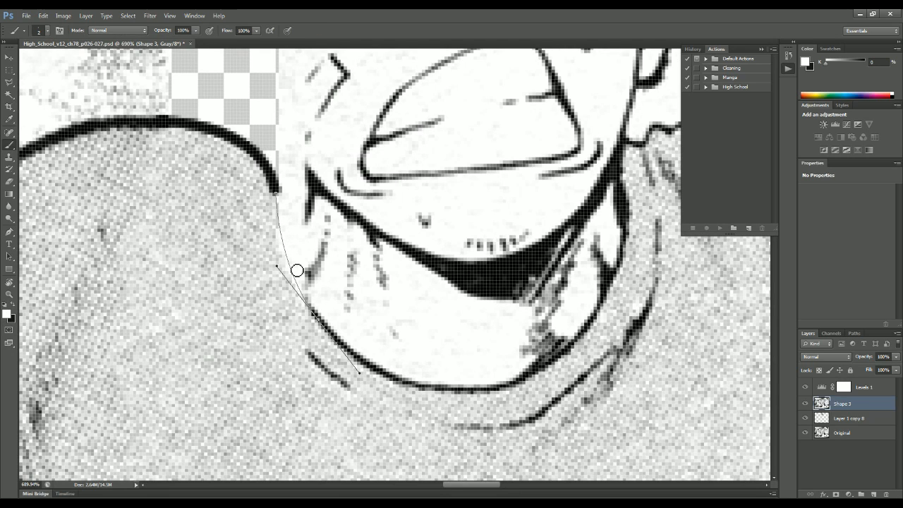
{"action": "key", "text": "Return"}
{"action": "key", "text": "x"}
{"action": "key", "text": "Return"}
{"action": "key", "text": "Return"}
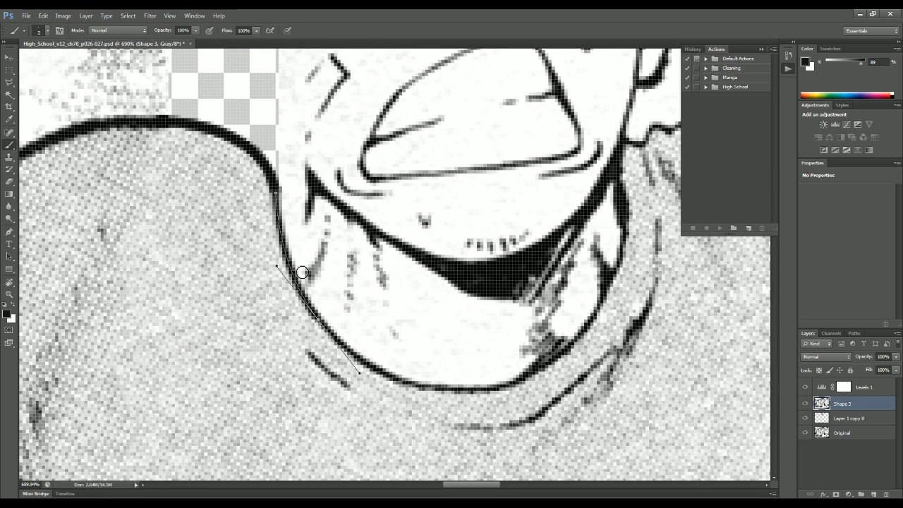
{"action": "key", "text": "p"}
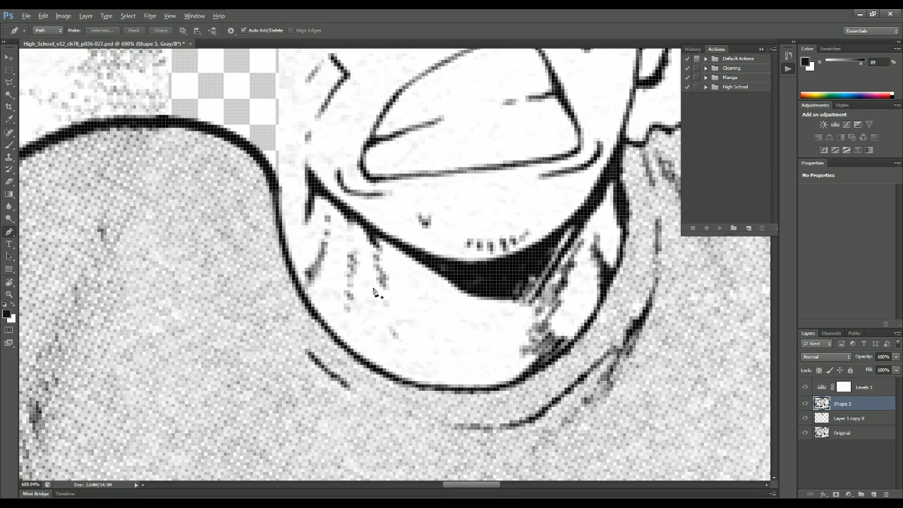
- Examine the redrawn neckline and the remaining transparent gap down to the spread's lower border
{"action": "scroll", "coordinate": [376, 291], "scroll_direction": "down", "scroll_amount": 10}
{"action": "key", "text": "alt"}
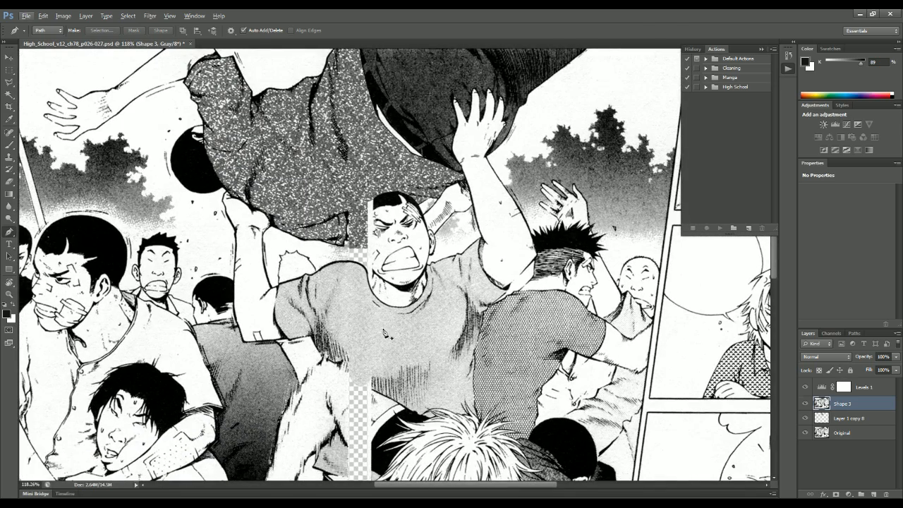
{"action": "scroll", "coordinate": [314, 327], "scroll_direction": "down", "scroll_amount": 5}
{"action": "scroll", "coordinate": [325, 326], "scroll_direction": "up", "scroll_amount": 6}
{"action": "scroll", "coordinate": [326, 326], "scroll_direction": "up", "scroll_amount": 3}
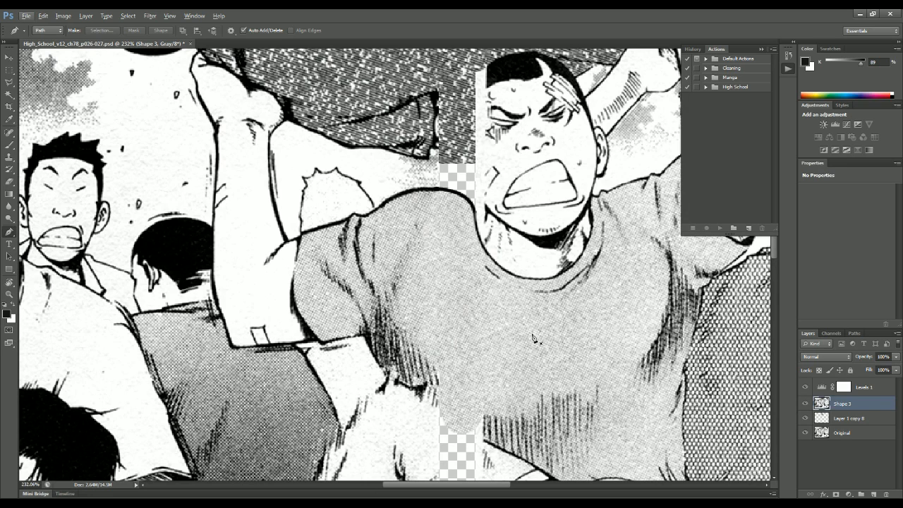
{"action": "scroll", "coordinate": [534, 337], "scroll_direction": "down", "scroll_amount": 1}
{"action": "scroll", "coordinate": [535, 329], "scroll_direction": "down", "scroll_amount": 2}
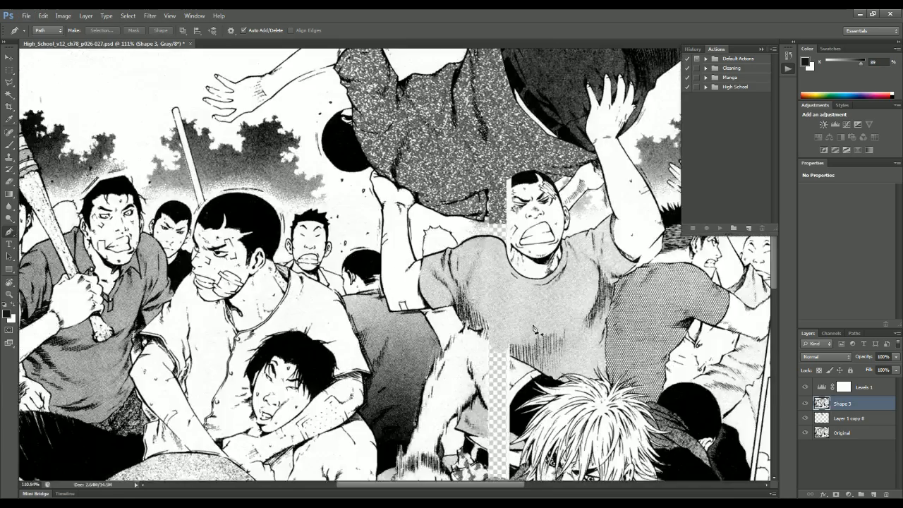
{"action": "scroll", "coordinate": [535, 329], "scroll_direction": "down", "scroll_amount": 1}
{"action": "scroll", "coordinate": [535, 330], "scroll_direction": "down", "scroll_amount": 3}
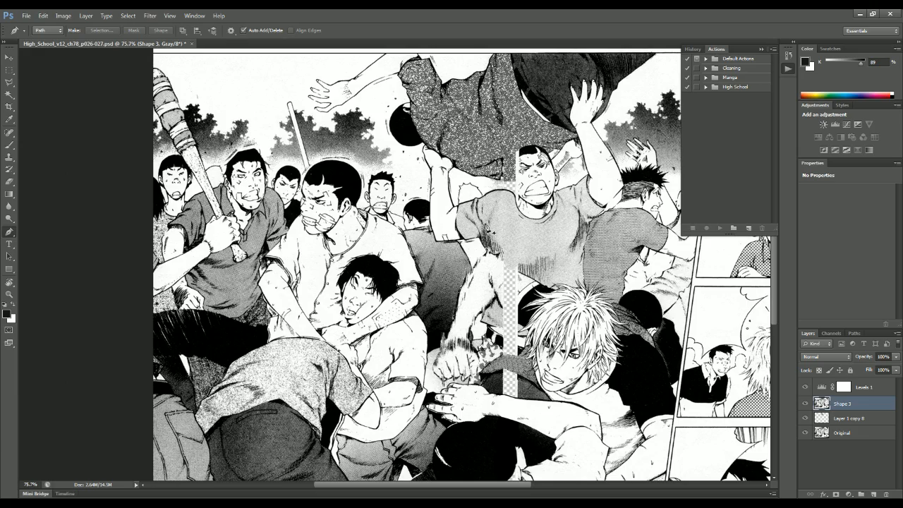
{"action": "scroll", "coordinate": [527, 322], "scroll_direction": "up", "scroll_amount": 3}
{"action": "scroll", "coordinate": [528, 336], "scroll_direction": "down", "scroll_amount": 3}
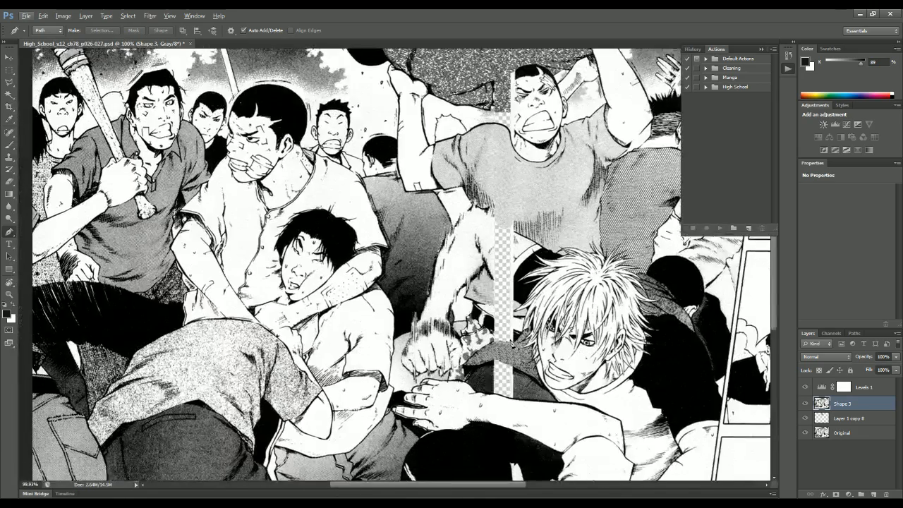
{"action": "scroll", "coordinate": [515, 343], "scroll_direction": "up", "scroll_amount": 2}
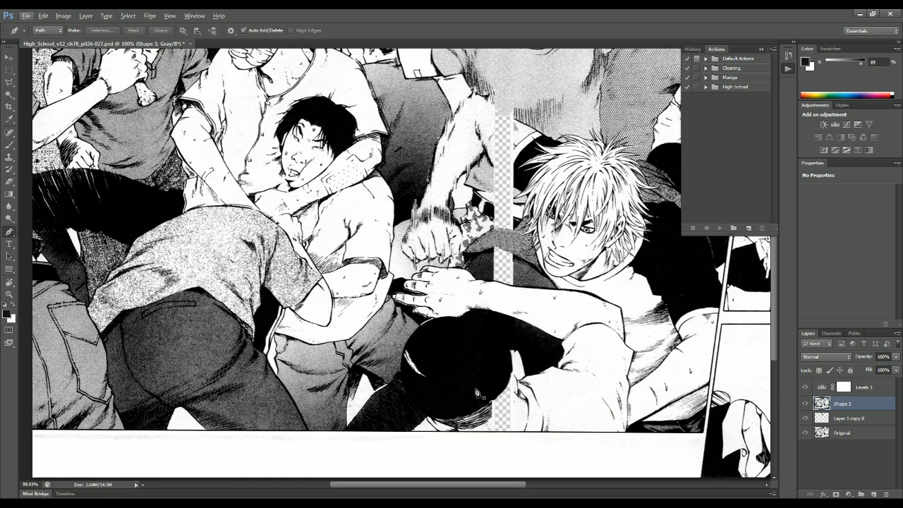
- With a 1 px dark brush, extend the hair hatching below the bottommost black-haired head over the white seam into the gap
{"action": "scroll", "coordinate": [497, 422], "scroll_direction": "up", "scroll_amount": 4}
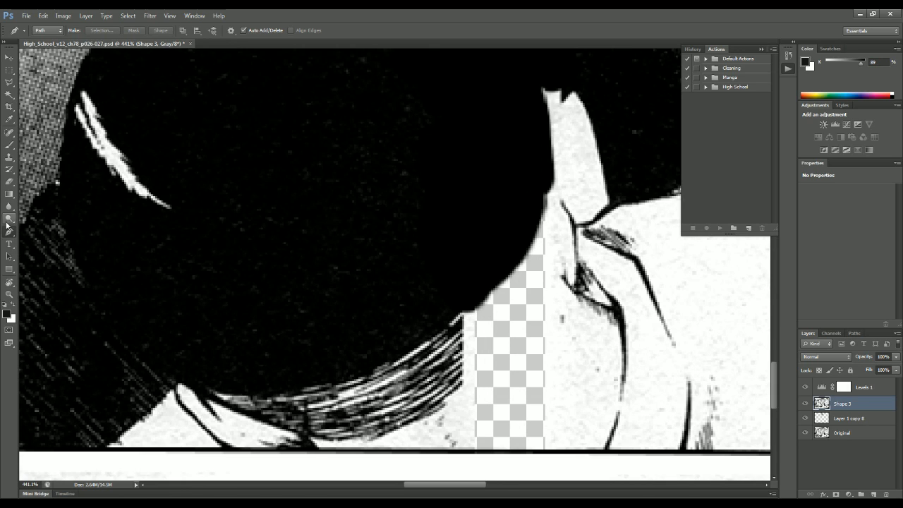
{"action": "left_click", "coordinate": [9, 147]}
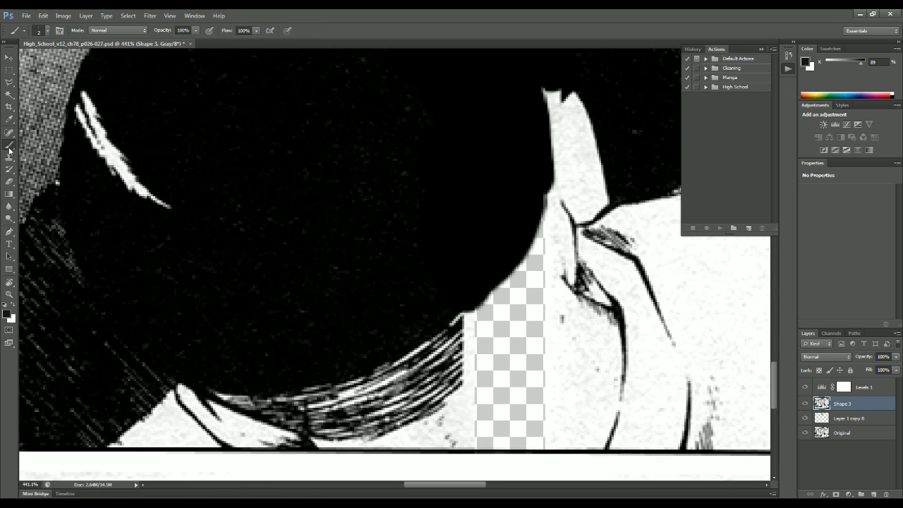
{"action": "key", "text": "bracketleft"}
{"action": "left_click", "coordinate": [492, 366], "text": "shift"}
{"action": "mouse_move", "coordinate": [445, 386]}
{"action": "left_mouse_down"}
{"action": "mouse_move", "coordinate": [488, 364]}
{"action": "mouse_move", "coordinate": [489, 322]}
{"action": "left_mouse_up"}
{"action": "mouse_move", "coordinate": [446, 353]}
{"action": "left_mouse_down"}
{"action": "mouse_move", "coordinate": [491, 320]}
{"action": "mouse_move", "coordinate": [492, 304]}
{"action": "mouse_move", "coordinate": [493, 318]}
{"action": "left_mouse_up"}
{"action": "left_click_drag", "start_coordinate": [459, 345], "coordinate": [503, 324]}
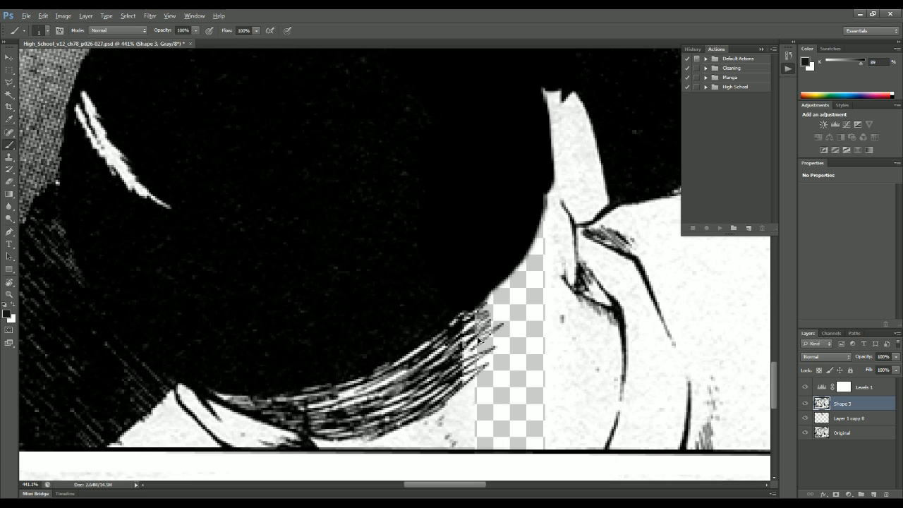
{"action": "mouse_move", "coordinate": [456, 360]}
{"action": "left_mouse_down"}
{"action": "mouse_move", "coordinate": [505, 341]}
{"action": "mouse_move", "coordinate": [502, 358]}
{"action": "mouse_move", "coordinate": [436, 378]}
{"action": "left_mouse_up"}
{"action": "left_click_drag", "start_coordinate": [492, 371], "coordinate": [437, 372]}
{"action": "left_click_drag", "start_coordinate": [488, 373], "coordinate": [443, 403]}
{"action": "mouse_move", "coordinate": [487, 379]}
{"action": "left_mouse_down"}
{"action": "mouse_move", "coordinate": [449, 405]}
{"action": "mouse_move", "coordinate": [453, 396]}
{"action": "left_mouse_up"}
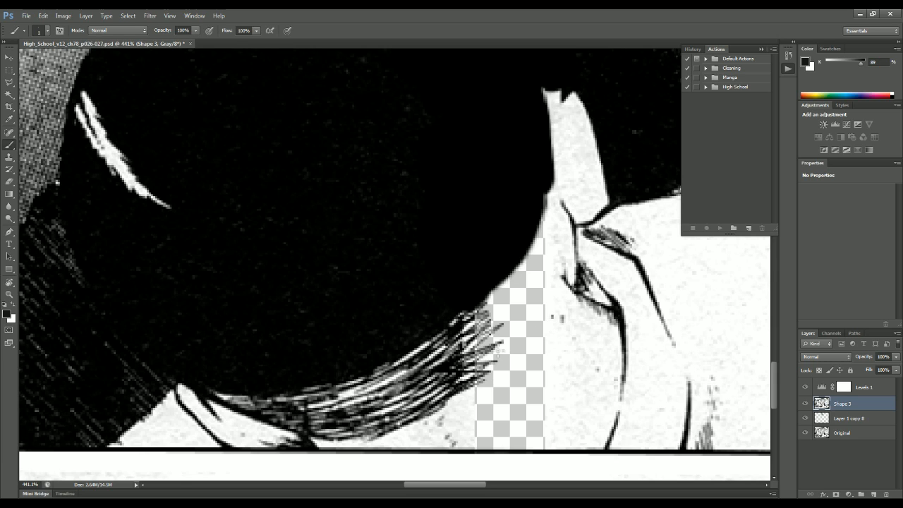
- Brush long diagonal hatch strokes from the existing hair hatching across the gap to its far edge, following the head's curve
{"action": "mouse_move", "coordinate": [493, 359]}
{"action": "left_mouse_down"}
{"action": "mouse_move", "coordinate": [553, 316]}
{"action": "mouse_move", "coordinate": [492, 353]}
{"action": "mouse_move", "coordinate": [549, 305]}
{"action": "left_mouse_up"}
{"action": "left_click_drag", "start_coordinate": [492, 343], "coordinate": [543, 309]}
{"action": "mouse_move", "coordinate": [480, 333]}
{"action": "left_mouse_down"}
{"action": "mouse_move", "coordinate": [537, 306]}
{"action": "mouse_move", "coordinate": [552, 286]}
{"action": "left_mouse_up"}
{"action": "mouse_move", "coordinate": [478, 321]}
{"action": "left_mouse_down"}
{"action": "mouse_move", "coordinate": [551, 286]}
{"action": "mouse_move", "coordinate": [546, 263]}
{"action": "mouse_move", "coordinate": [474, 316]}
{"action": "left_mouse_up"}
{"action": "mouse_move", "coordinate": [555, 244]}
{"action": "left_mouse_down"}
{"action": "mouse_move", "coordinate": [472, 314]}
{"action": "mouse_move", "coordinate": [503, 281]}
{"action": "left_mouse_up"}
{"action": "mouse_move", "coordinate": [550, 230]}
{"action": "left_mouse_down"}
{"action": "mouse_move", "coordinate": [535, 241]}
{"action": "mouse_move", "coordinate": [540, 237]}
{"action": "left_mouse_up"}
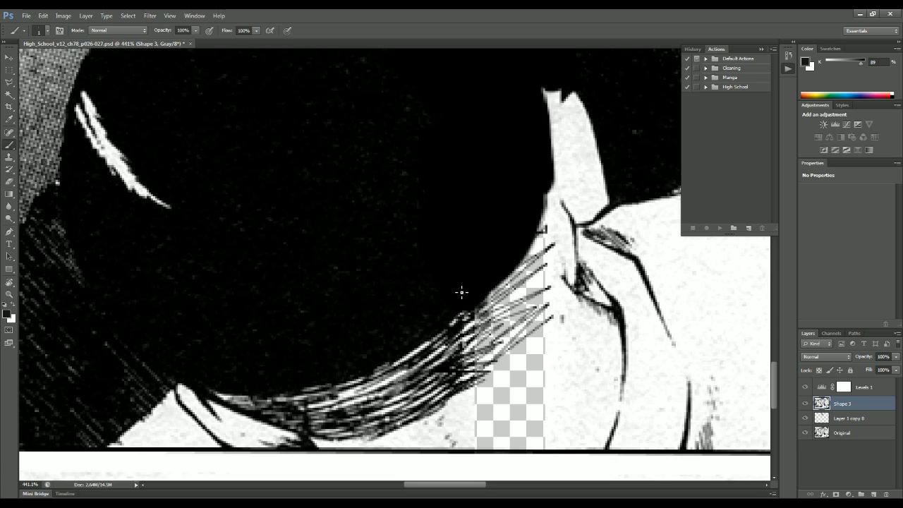
- Fill the spaces between the long diagonal strokes with further fine hatch lines spanning the gap beneath the head
{"action": "left_click_drag", "start_coordinate": [552, 240], "coordinate": [477, 306]}
{"action": "left_click_drag", "start_coordinate": [557, 262], "coordinate": [487, 297]}
{"action": "left_click_drag", "start_coordinate": [552, 253], "coordinate": [482, 302]}
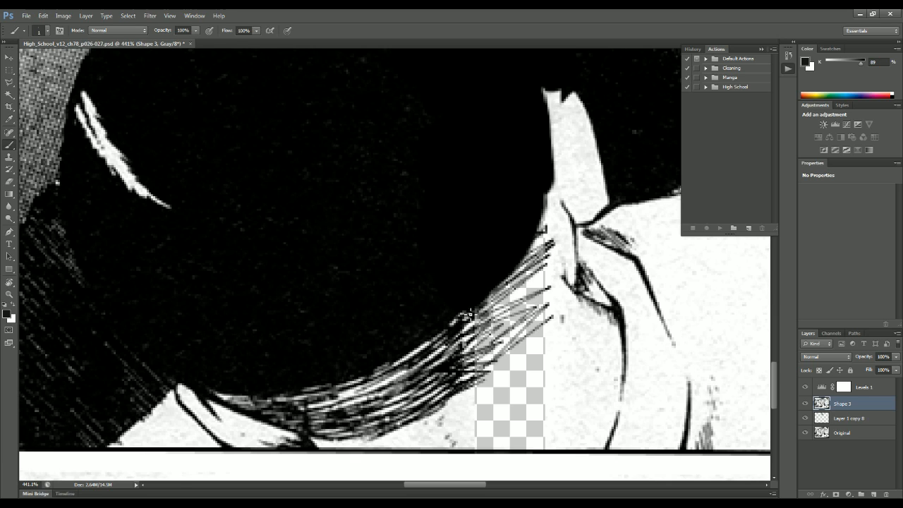
{"action": "left_click_drag", "start_coordinate": [554, 280], "coordinate": [498, 307]}
{"action": "left_click", "coordinate": [477, 322]}
{"action": "left_click", "coordinate": [550, 278], "text": "shift"}
{"action": "left_click", "coordinate": [479, 322]}
{"action": "left_click", "coordinate": [552, 299], "text": "shift"}
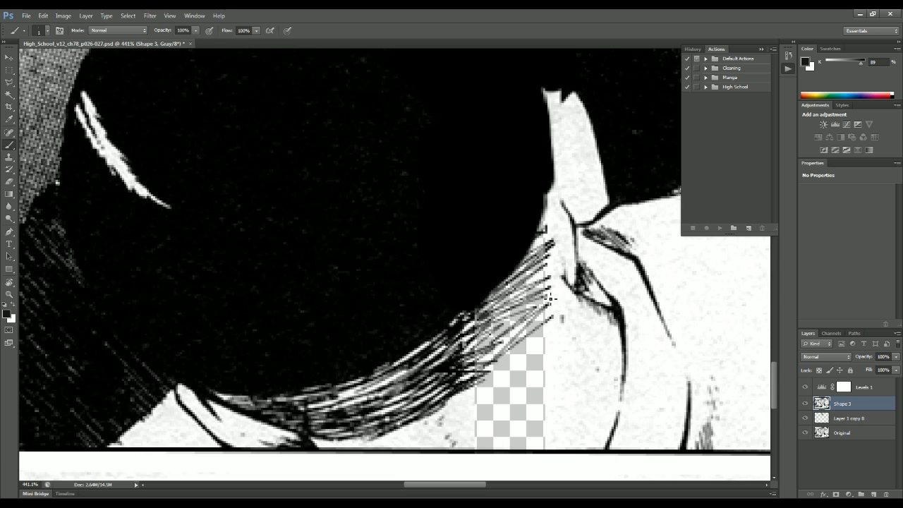
{"action": "left_click", "coordinate": [477, 341]}
{"action": "left_click", "coordinate": [549, 295], "text": "shift"}
{"action": "mouse_move", "coordinate": [550, 305]}
{"action": "left_mouse_down"}
{"action": "mouse_move", "coordinate": [481, 336]}
{"action": "mouse_move", "coordinate": [504, 347]}
{"action": "left_mouse_up"}
{"action": "left_click", "coordinate": [547, 318], "text": "shift"}
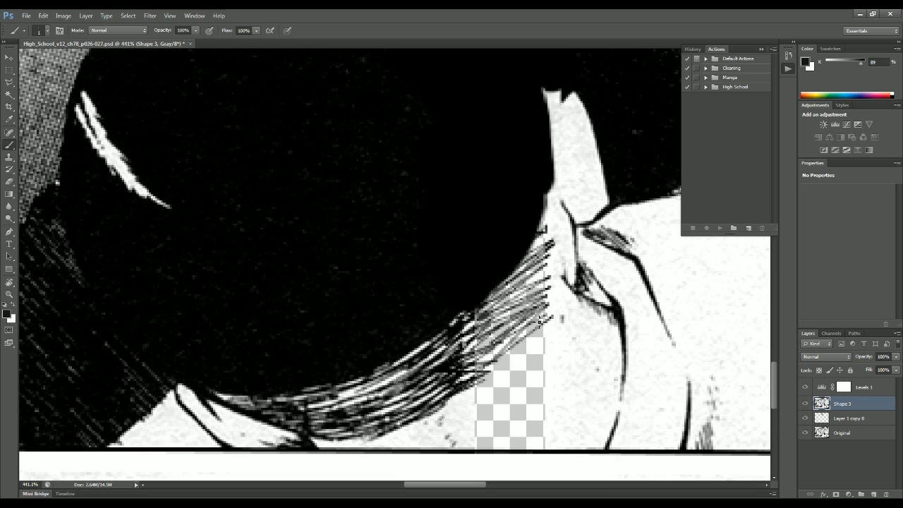
- Darken the hair shading in the gap with another layer of overlapping hatch strokes, and undo the last one
{"action": "left_click_drag", "start_coordinate": [553, 318], "coordinate": [477, 342]}
{"action": "left_click_drag", "start_coordinate": [542, 287], "coordinate": [462, 321]}
{"action": "left_click_drag", "start_coordinate": [554, 273], "coordinate": [484, 298]}
{"action": "left_click_drag", "start_coordinate": [554, 241], "coordinate": [494, 301]}
{"action": "left_click_drag", "start_coordinate": [555, 262], "coordinate": [483, 306]}
{"action": "mouse_move", "coordinate": [547, 287]}
{"action": "left_mouse_down"}
{"action": "mouse_move", "coordinate": [463, 322]}
{"action": "mouse_move", "coordinate": [475, 322]}
{"action": "left_mouse_up"}
{"action": "mouse_move", "coordinate": [549, 305]}
{"action": "left_mouse_down"}
{"action": "mouse_move", "coordinate": [466, 343]}
{"action": "mouse_move", "coordinate": [480, 314]}
{"action": "left_mouse_up"}
{"action": "mouse_move", "coordinate": [539, 287]}
{"action": "left_mouse_down"}
{"action": "mouse_move", "coordinate": [491, 310]}
{"action": "mouse_move", "coordinate": [519, 296]}
{"action": "mouse_move", "coordinate": [472, 308]}
{"action": "left_mouse_up"}
{"action": "key", "text": "ctrl+z"}
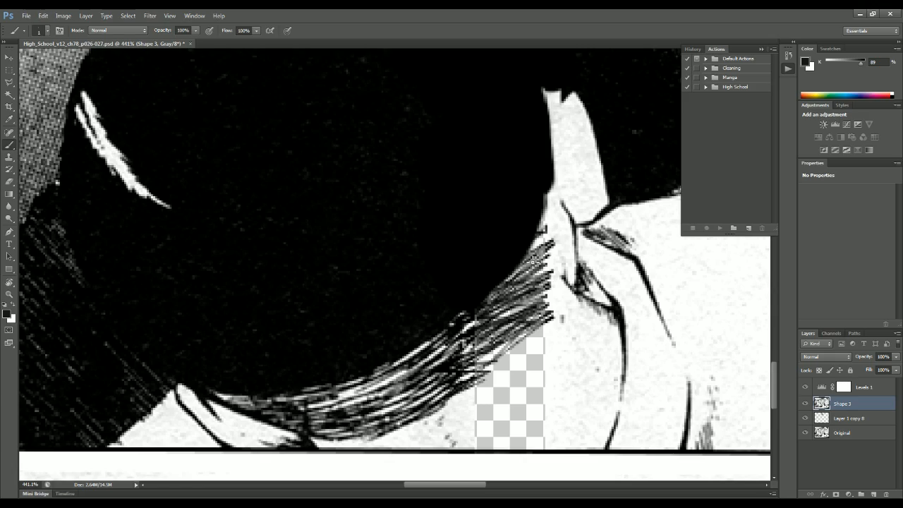
- Add a hatch stroke along the lower edge of the new hair shading, and check it at page scale
{"action": "scroll", "coordinate": [535, 261], "scroll_direction": "down", "scroll_amount": 5}
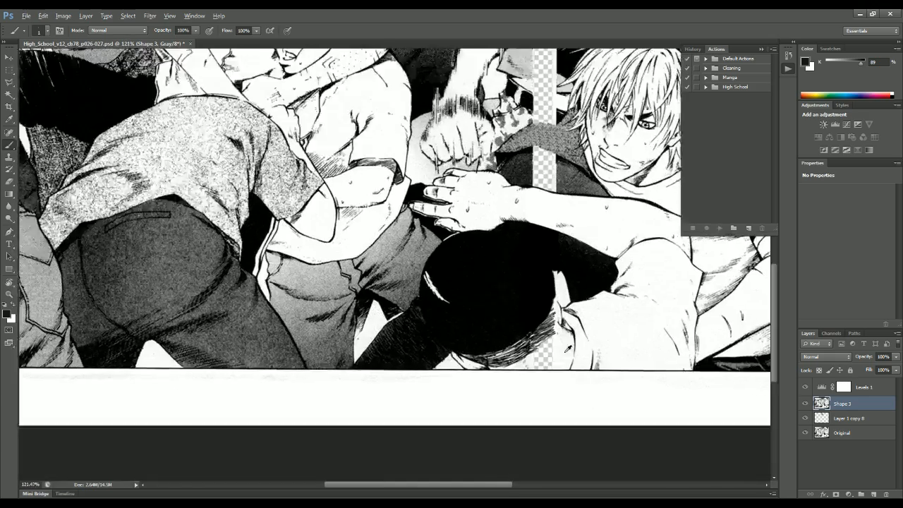
{"action": "scroll", "coordinate": [565, 346], "scroll_direction": "up", "scroll_amount": 5}
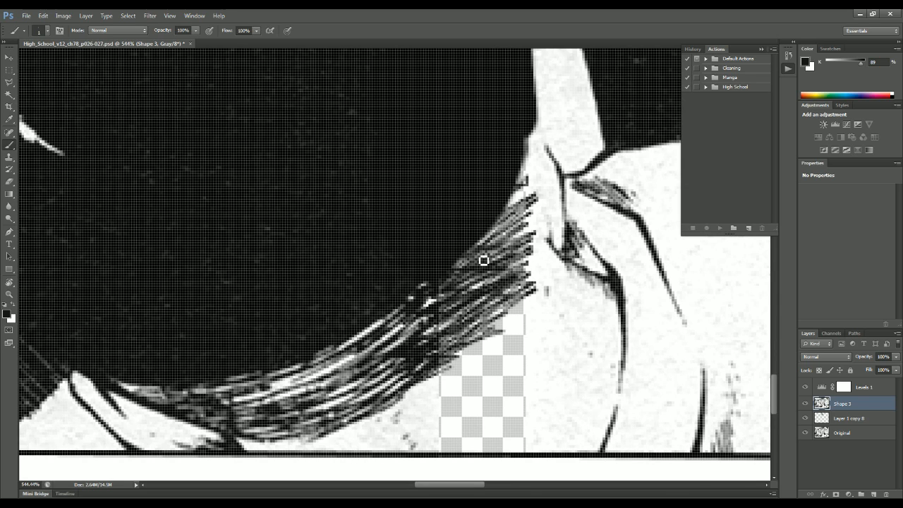
{"action": "left_click_drag", "start_coordinate": [471, 322], "coordinate": [531, 322]}
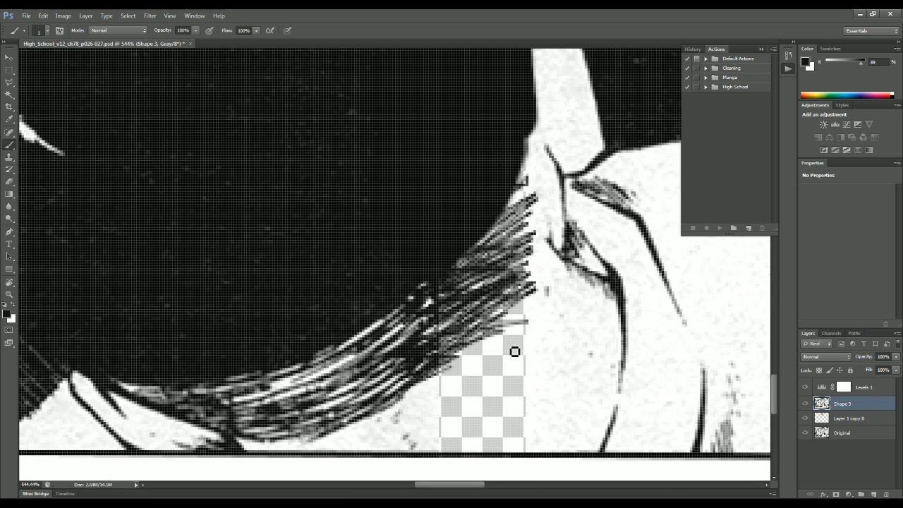
{"action": "scroll", "coordinate": [514, 351], "scroll_direction": "down", "scroll_amount": 5}
{"action": "key", "text": "alt"}
{"action": "scroll", "coordinate": [562, 346], "scroll_direction": "up", "scroll_amount": 5}
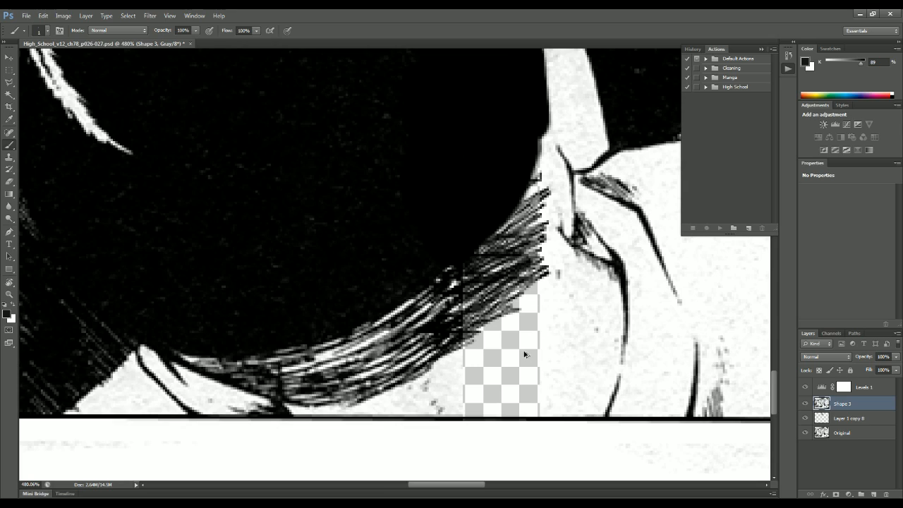
- Clone original hair hatching over the seam and part of the redrawn strokes using the Clone Stamp with a 17 px brush
{"action": "scroll", "coordinate": [505, 304], "scroll_direction": "down", "scroll_amount": 4}
{"action": "scroll", "coordinate": [506, 310], "scroll_direction": "down", "scroll_amount": 2}
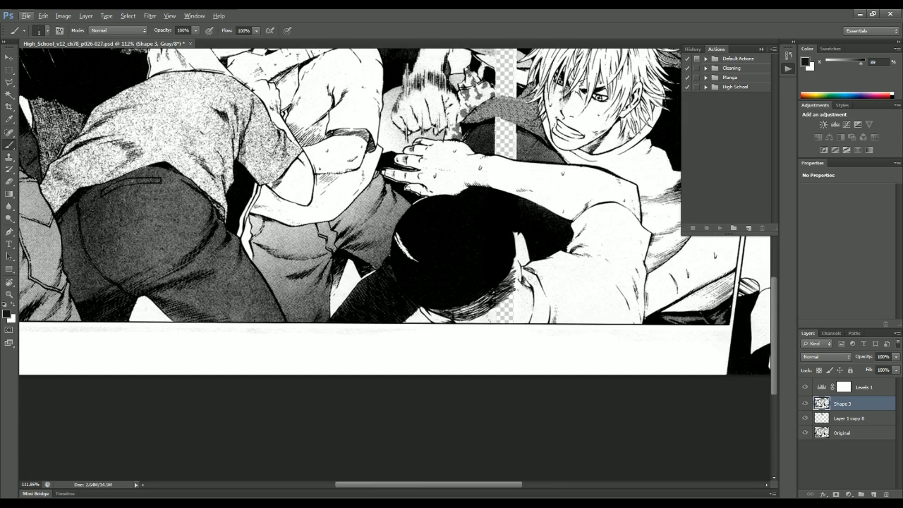
{"action": "scroll", "coordinate": [566, 252], "scroll_direction": "right", "scroll_amount": 5}
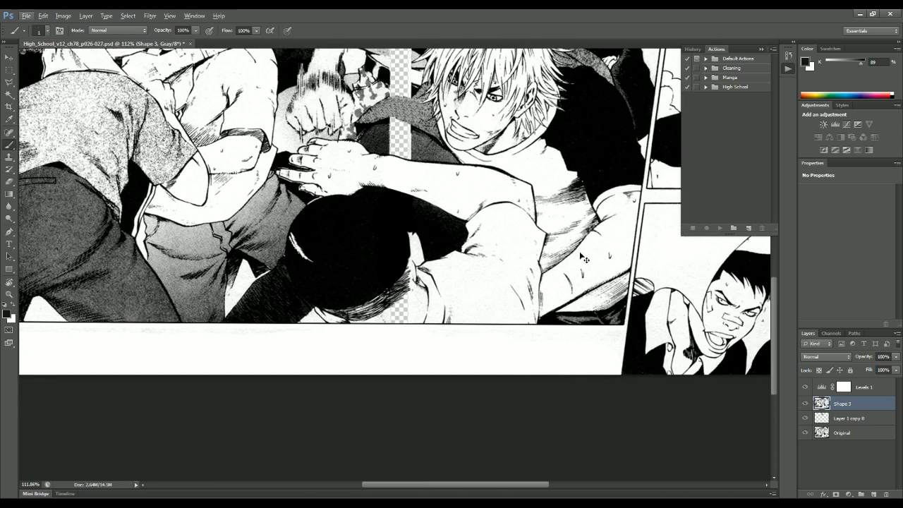
{"action": "scroll", "coordinate": [304, 331], "scroll_direction": "up", "scroll_amount": 6}
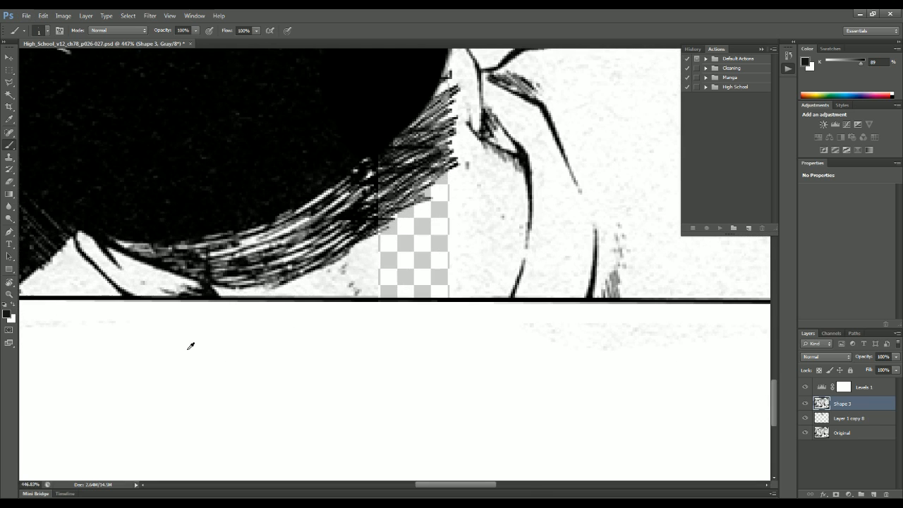
{"action": "left_click", "coordinate": [9, 156]}
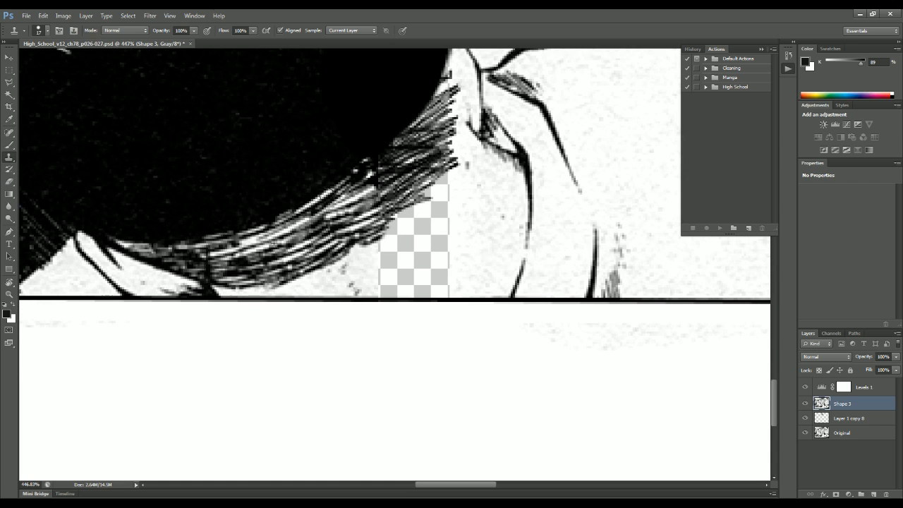
{"action": "mouse_move", "coordinate": [348, 196]}
{"action": "left_mouse_down"}
{"action": "mouse_move", "coordinate": [395, 215]}
{"action": "mouse_move", "coordinate": [433, 147]}
{"action": "mouse_move", "coordinate": [437, 159]}
{"action": "left_mouse_up"}
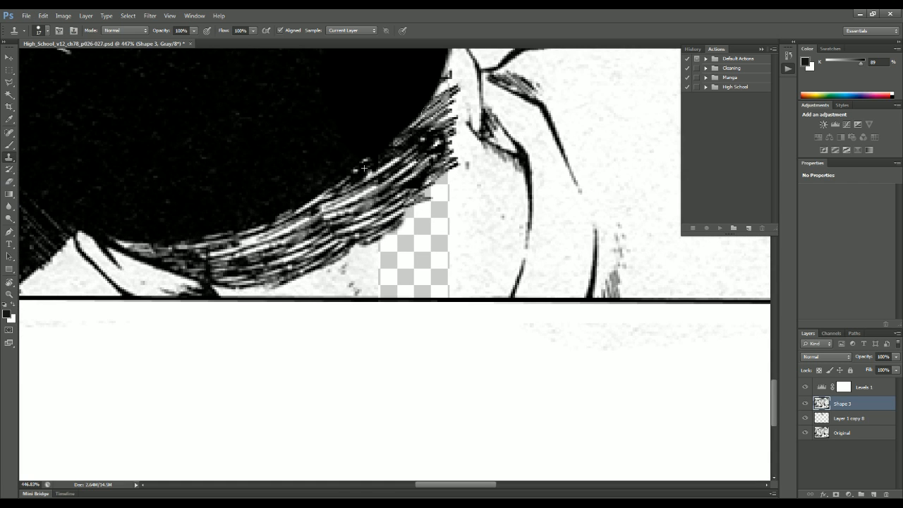
{"action": "scroll", "coordinate": [350, 306], "scroll_direction": "down", "scroll_amount": 6}
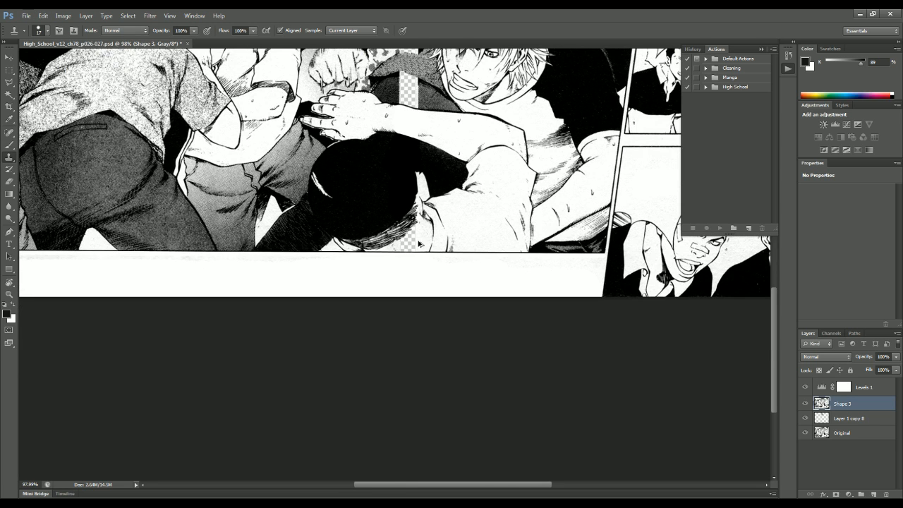
{"action": "key", "text": "alt"}
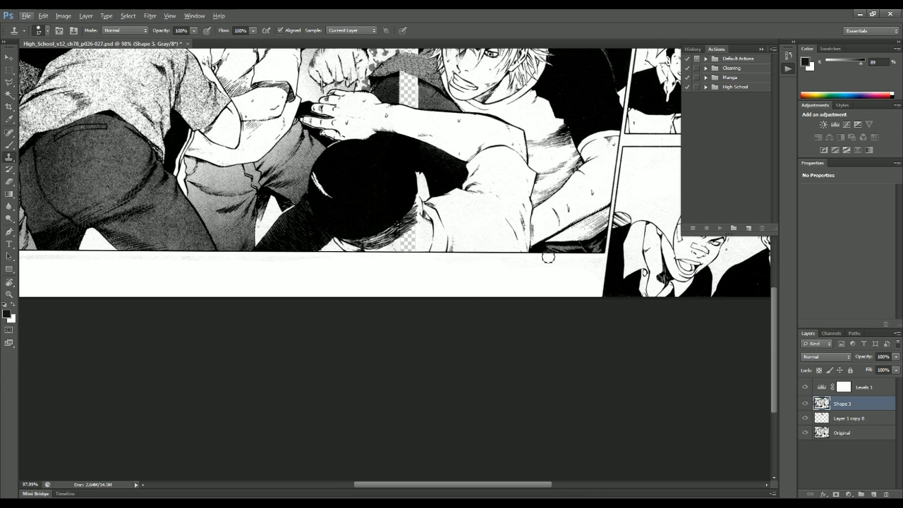
{"action": "scroll", "coordinate": [549, 257], "scroll_direction": "right", "scroll_amount": 5}
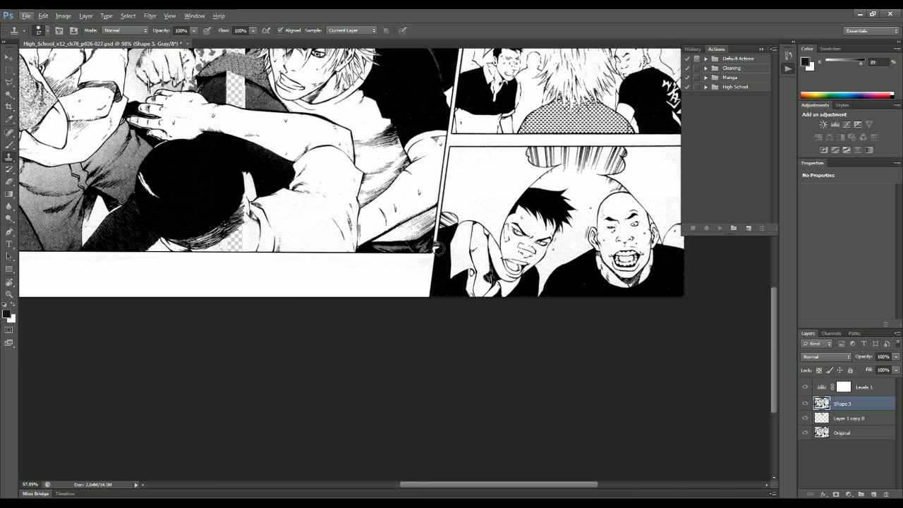
{"action": "key", "text": "alt"}
{"action": "key", "text": "h"}
{"action": "left_click_drag", "start_coordinate": [385, 213], "coordinate": [419, 293]}
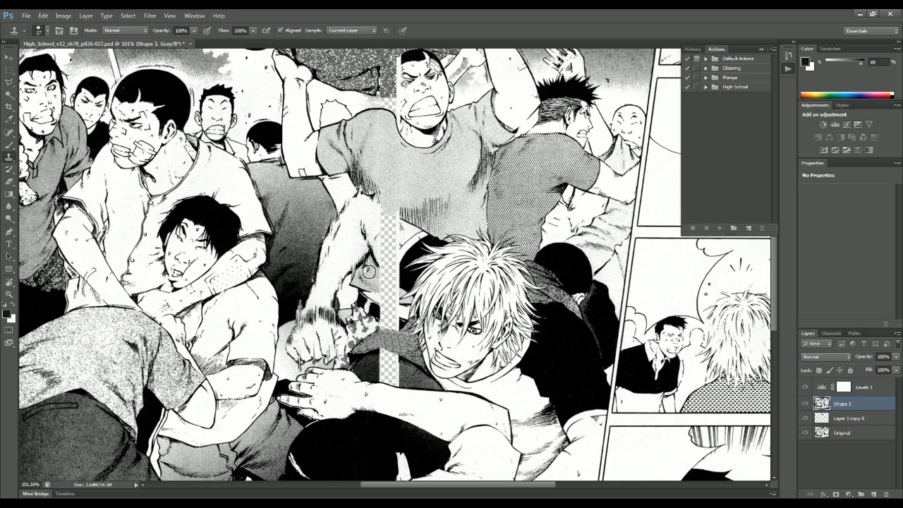
- Outline the faint isolated white streak in the black area near the page's outer edge with the Polygonal Lasso
{"action": "left_click", "coordinate": [8, 81]}
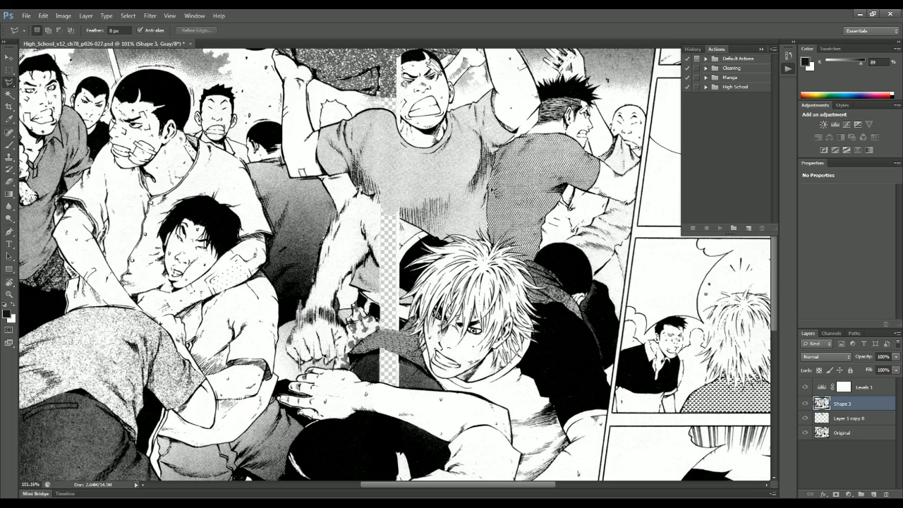
{"action": "scroll", "coordinate": [471, 198], "scroll_direction": "up", "scroll_amount": 5}
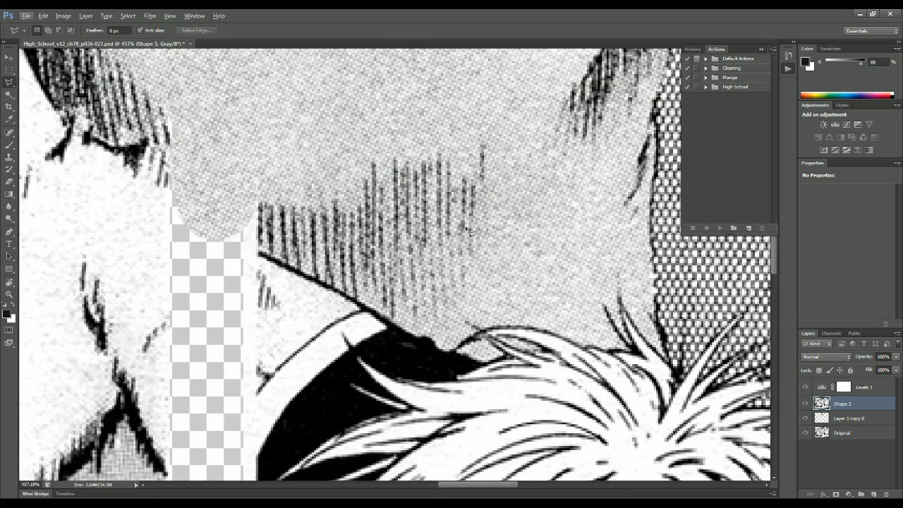
{"action": "scroll", "coordinate": [536, 166], "scroll_direction": "down", "scroll_amount": 3}
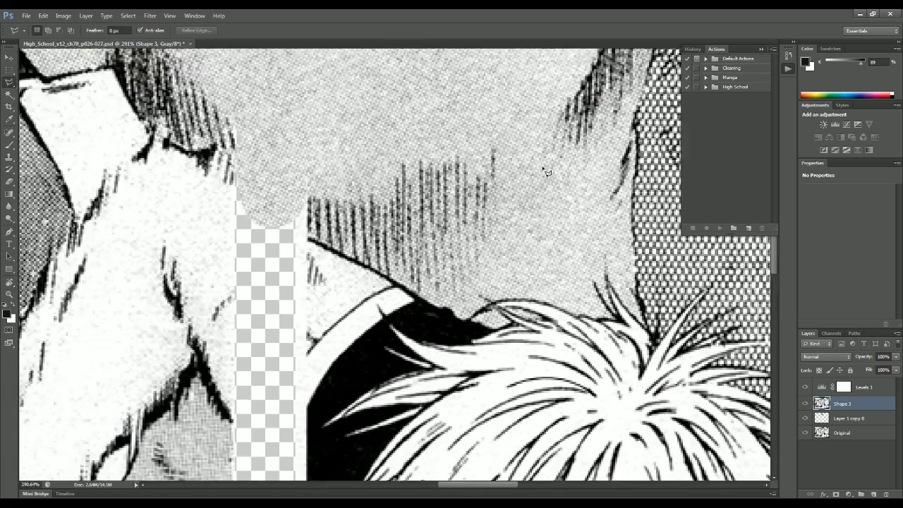
{"action": "scroll", "coordinate": [474, 171], "scroll_direction": "down", "scroll_amount": 4}
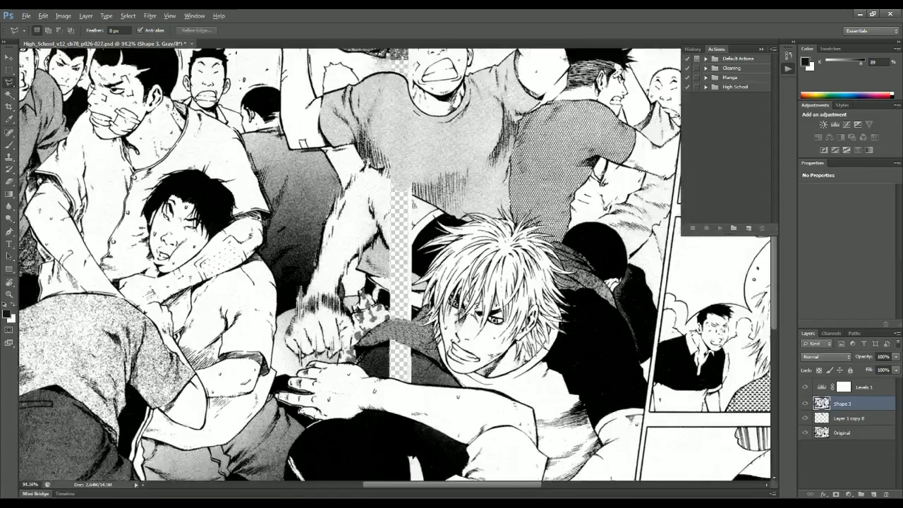
{"action": "scroll", "coordinate": [189, 256], "scroll_direction": "up", "scroll_amount": 8}
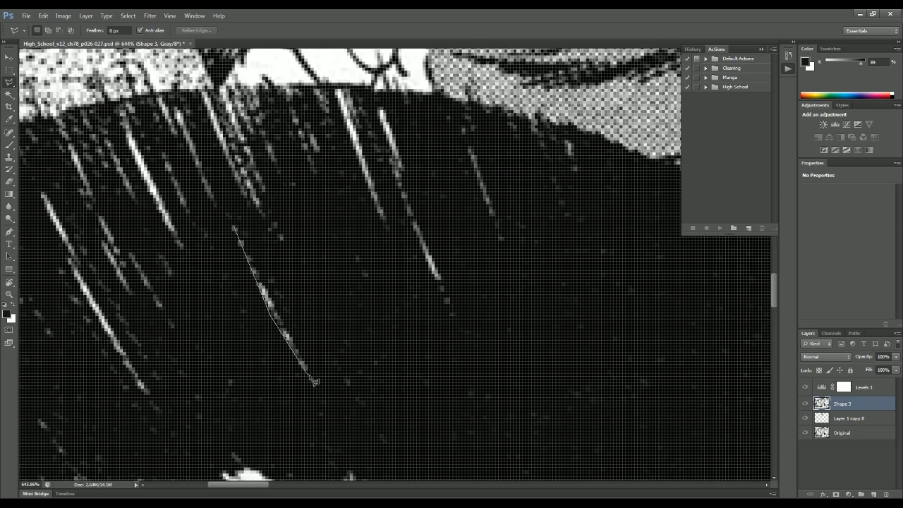
{"action": "left_click", "coordinate": [238, 228]}
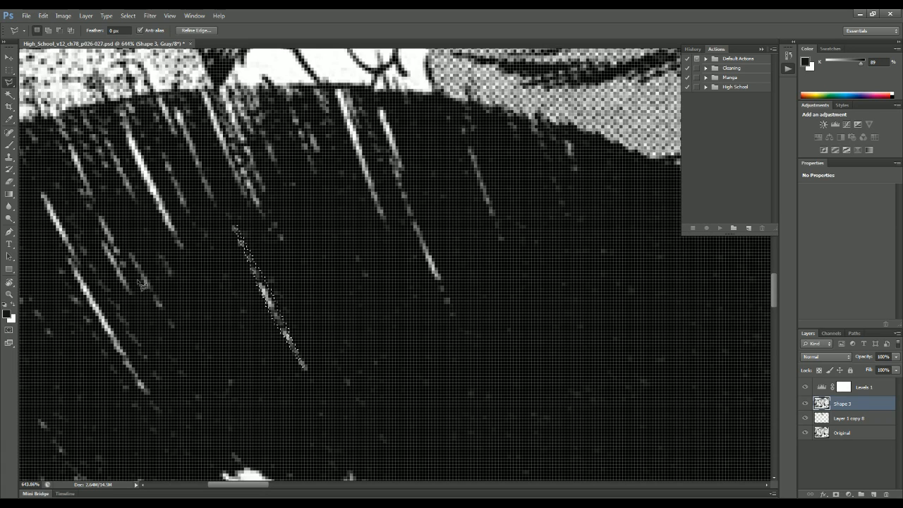
- Set up a 2 px Brush painting in white, and clear the selection around the streak
{"action": "left_click", "coordinate": [9, 144]}
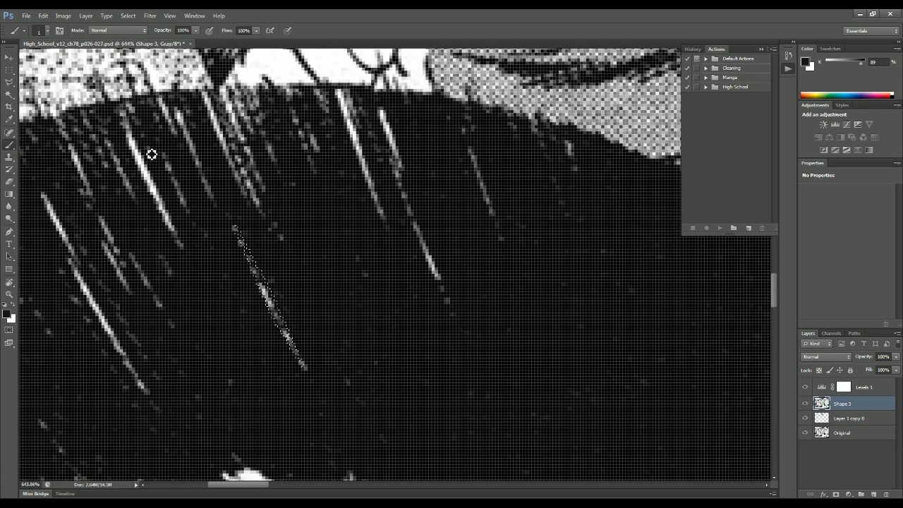
{"action": "key", "text": "x"}
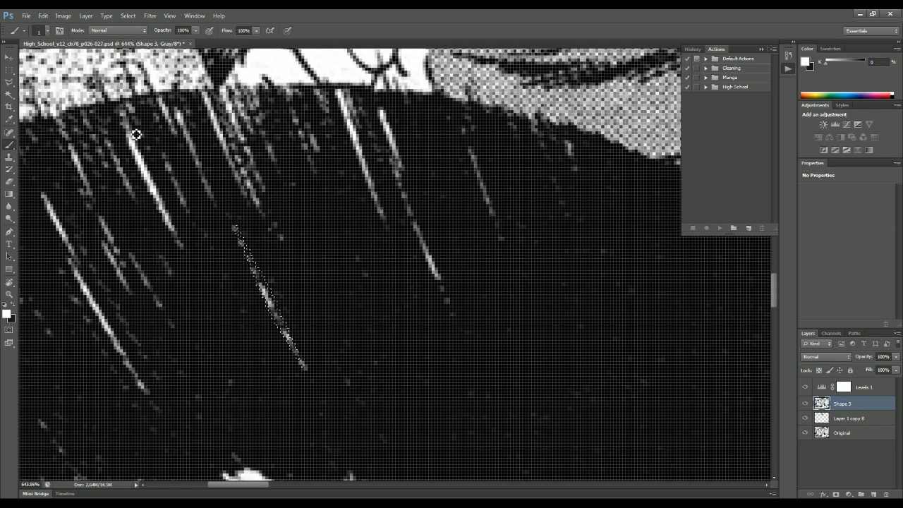
{"action": "right_click", "coordinate": [130, 132], "text": "alt"}
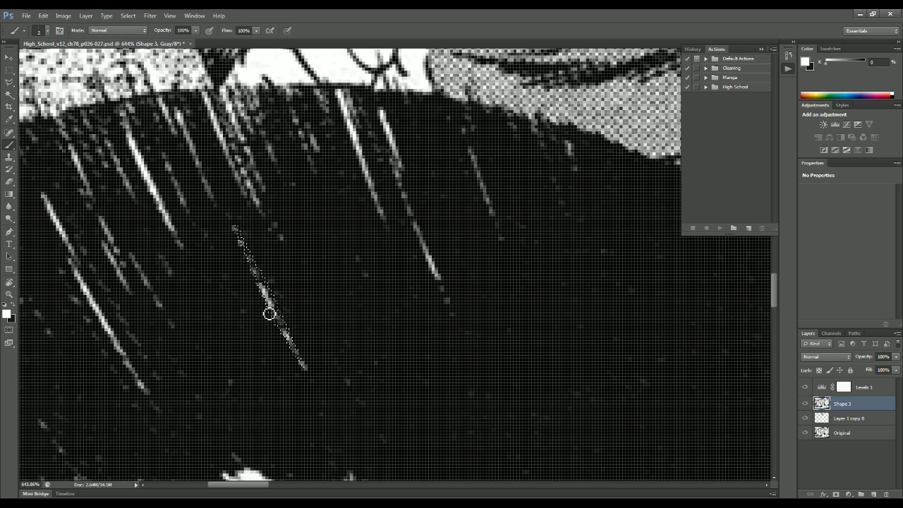
{"action": "left_click", "coordinate": [128, 16]}
{"action": "left_click", "coordinate": [141, 37]}
- Try straight white brush strokes over the bright streak and the faint isolated one, undoing each stroke
{"action": "left_click", "coordinate": [129, 111]}
{"action": "left_click", "coordinate": [179, 241], "text": "shift"}
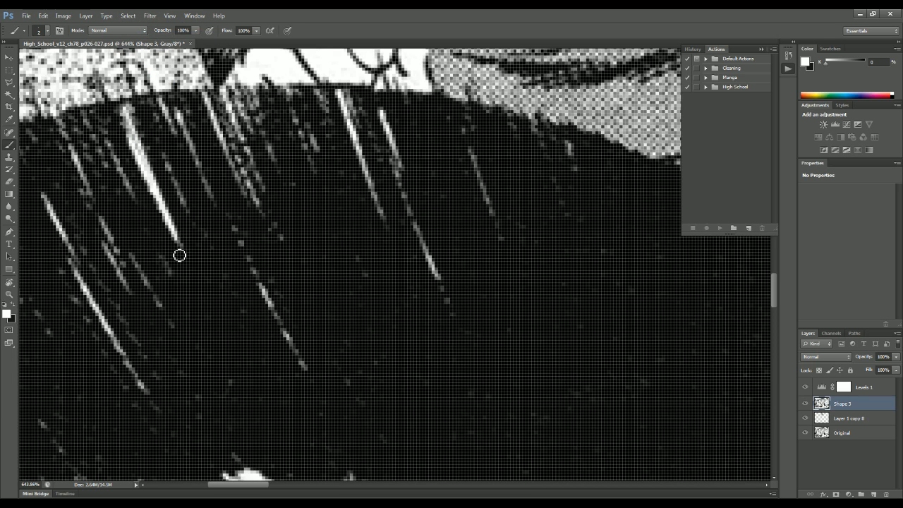
{"action": "key", "text": "ctrl+z"}
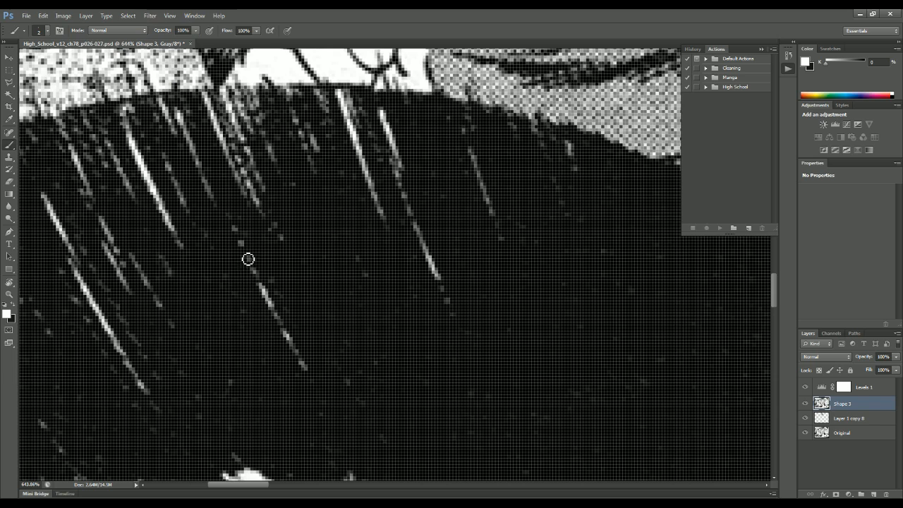
{"action": "left_click", "coordinate": [233, 230]}
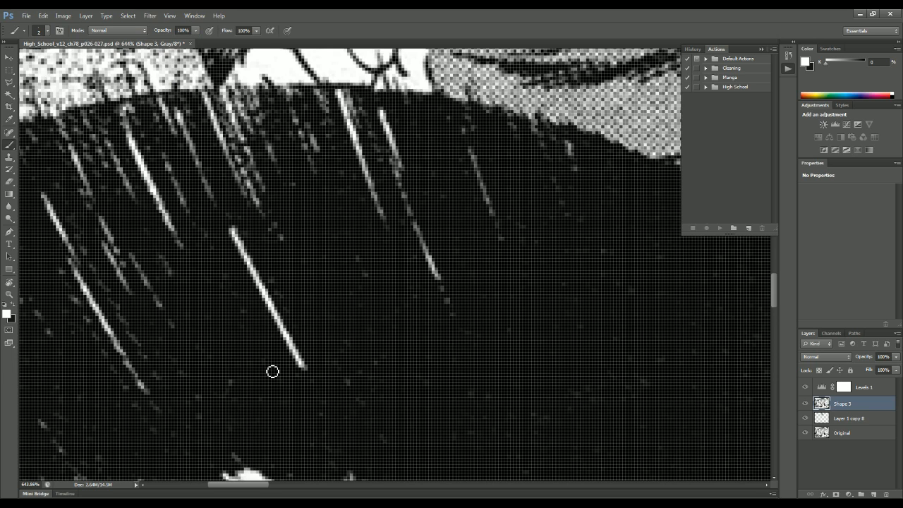
{"action": "key", "text": "alt"}
{"action": "key", "text": "ctrl+z"}
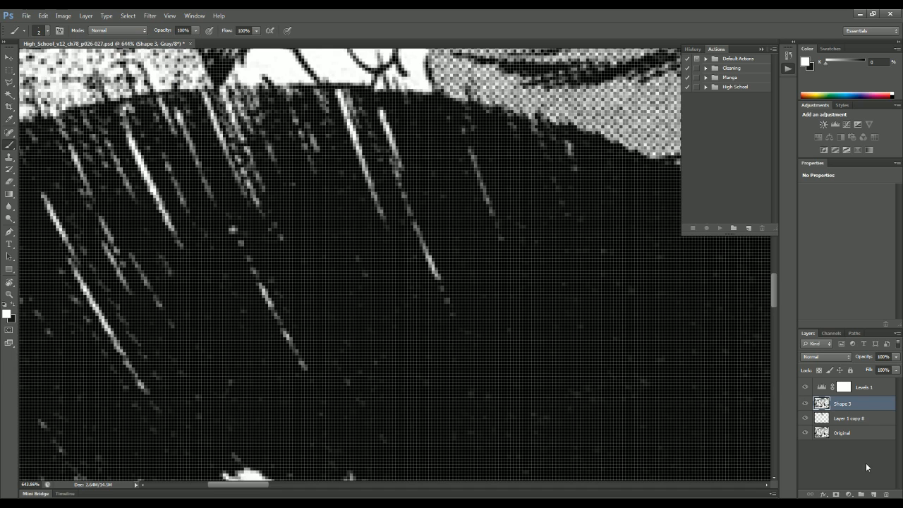
- Paint a straight white stroke over the faint streak on a new layer, and trim its upper part with a 5 px Eraser
{"action": "left_click", "coordinate": [875, 493]}
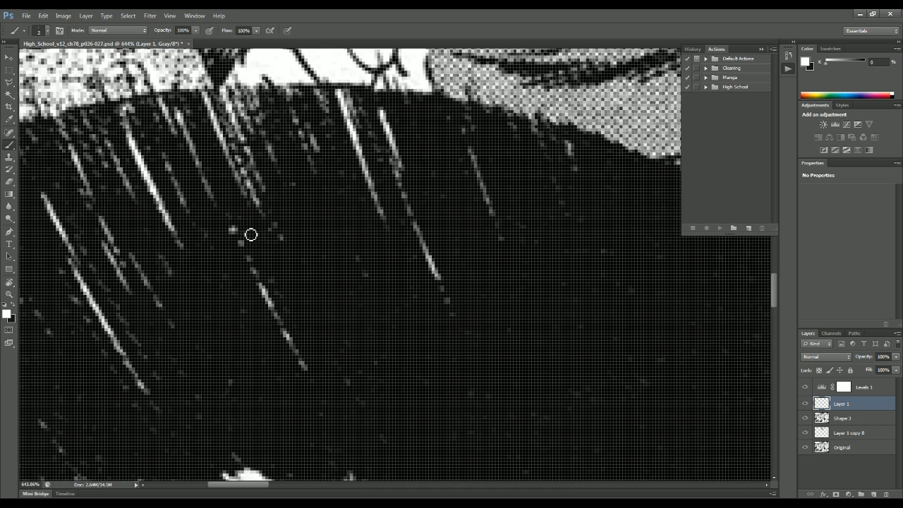
{"action": "left_click", "coordinate": [309, 368], "text": "shift"}
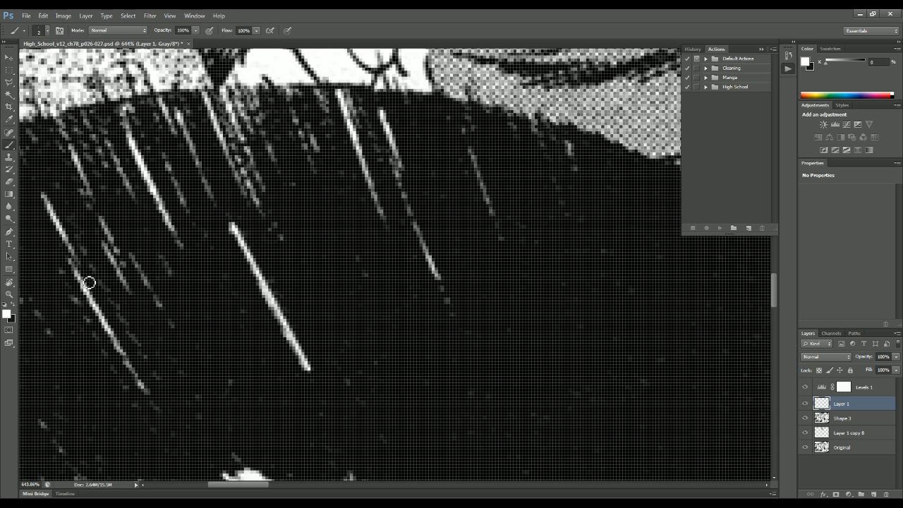
{"action": "left_click", "coordinate": [9, 181]}
{"action": "right_click", "coordinate": [256, 196]}
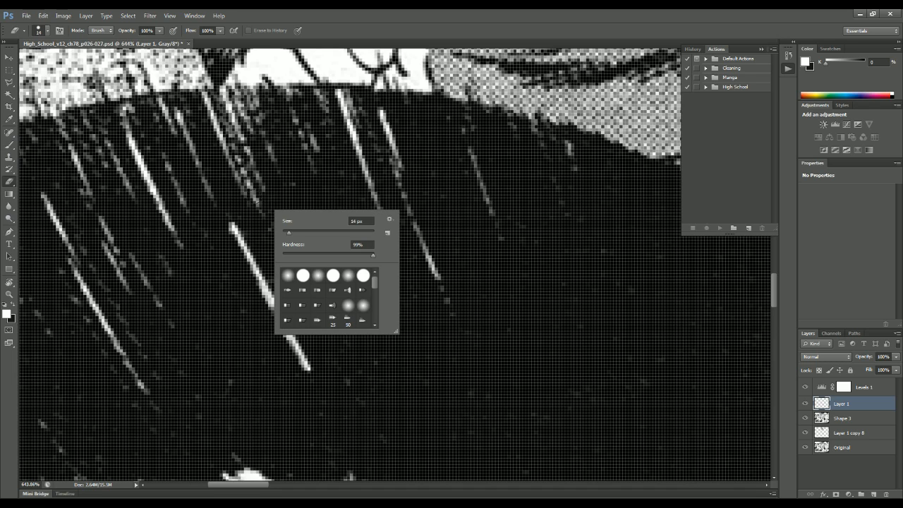
{"action": "mouse_move", "coordinate": [295, 177]}
{"action": "left_mouse_down"}
{"action": "mouse_move", "coordinate": [278, 179]}
{"action": "mouse_move", "coordinate": [286, 184]}
{"action": "left_mouse_up"}
{"action": "mouse_move", "coordinate": [231, 255]}
{"action": "left_mouse_down"}
{"action": "mouse_move", "coordinate": [272, 247]}
{"action": "mouse_move", "coordinate": [237, 287]}
{"action": "mouse_move", "coordinate": [263, 275]}
{"action": "left_mouse_up"}
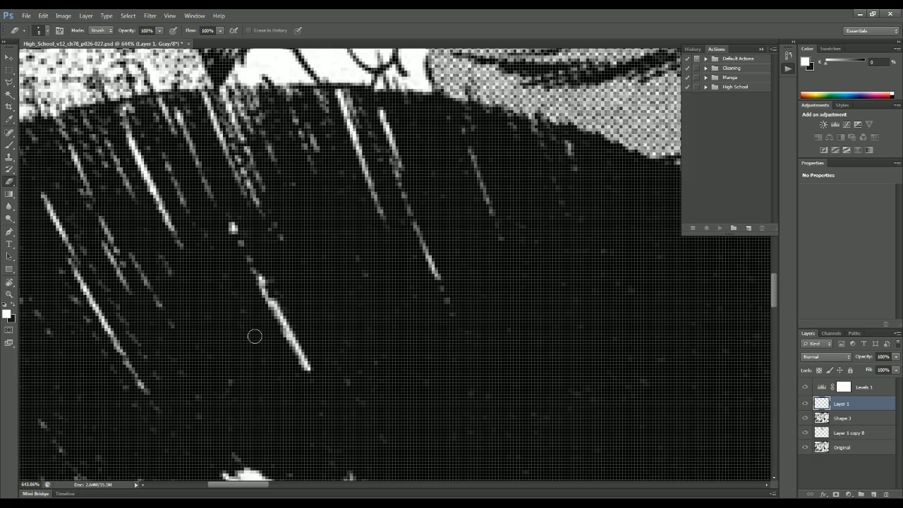
- Erase along the edges of the new white stroke's lower part to thin it, and check it at page scale
{"action": "scroll", "coordinate": [382, 335], "scroll_direction": "down", "scroll_amount": 2}
{"action": "scroll", "coordinate": [392, 333], "scroll_direction": "down", "scroll_amount": 4}
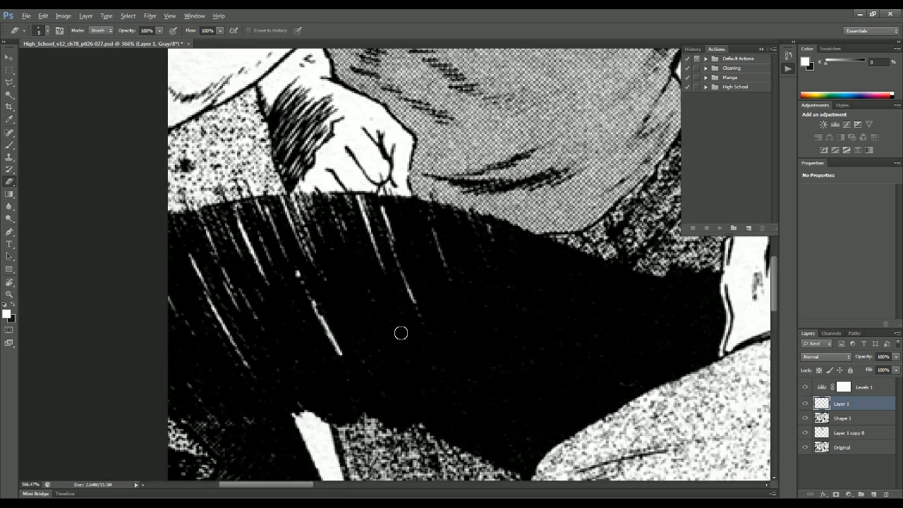
{"action": "scroll", "coordinate": [363, 345], "scroll_direction": "up", "scroll_amount": 6}
{"action": "left_click_drag", "start_coordinate": [393, 348], "coordinate": [375, 313]}
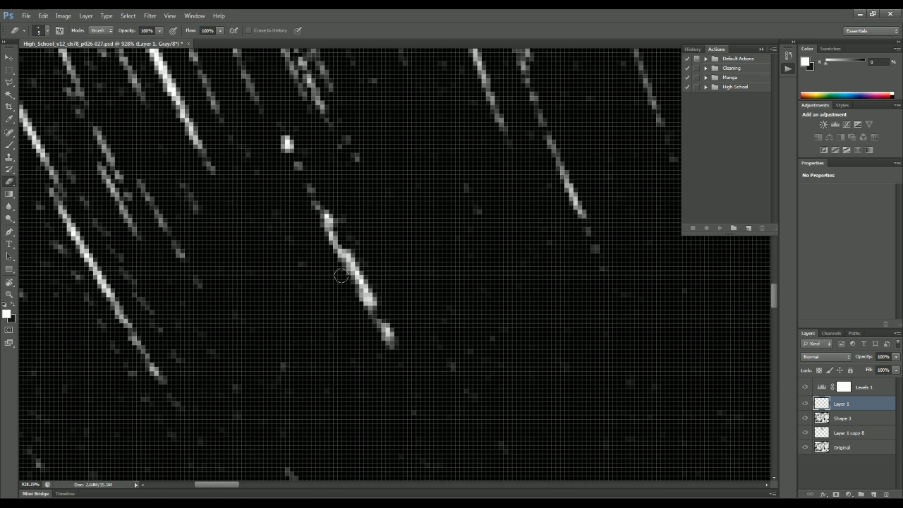
{"action": "left_click_drag", "start_coordinate": [349, 259], "coordinate": [364, 292]}
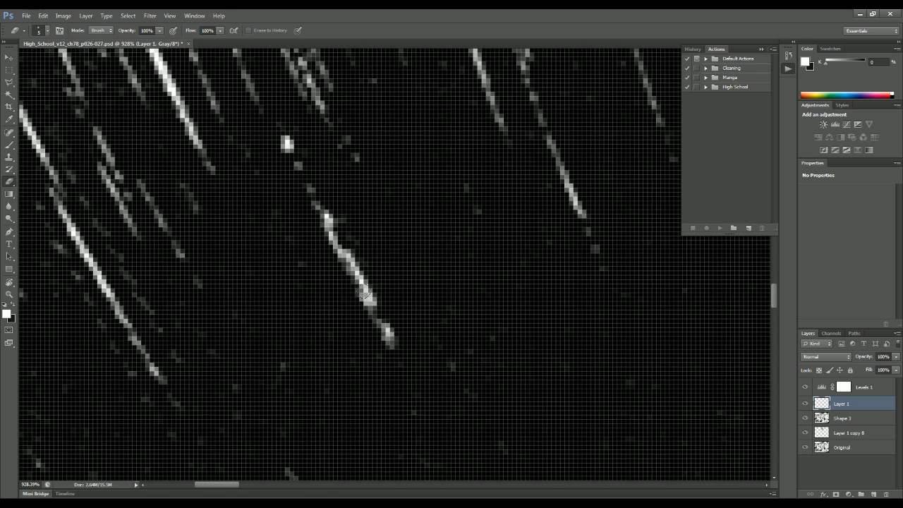
{"action": "scroll", "coordinate": [394, 369], "scroll_direction": "down", "scroll_amount": 4}
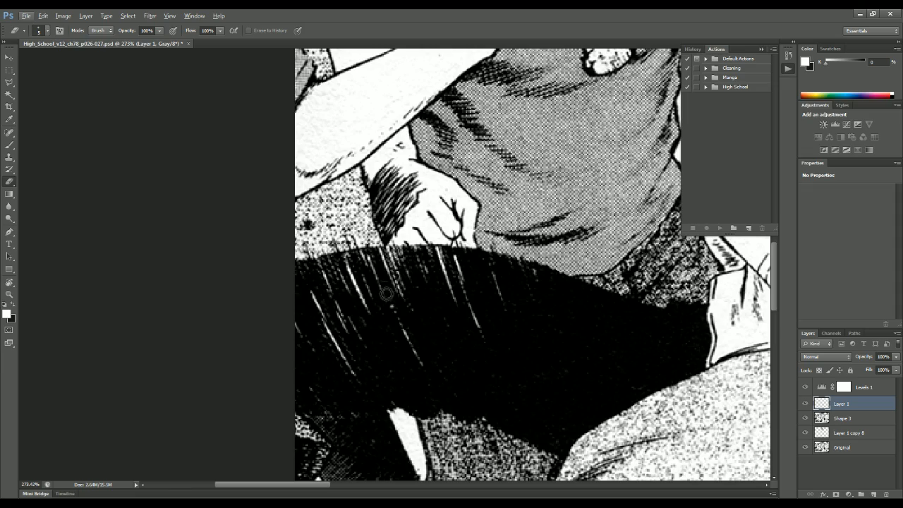
{"action": "scroll", "coordinate": [460, 327], "scroll_direction": "down", "scroll_amount": 5}
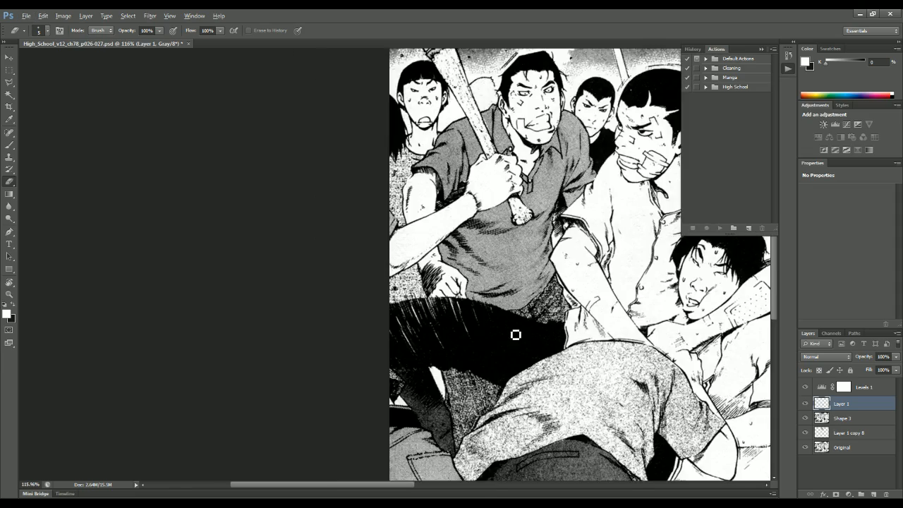
{"action": "scroll", "coordinate": [276, 141], "scroll_direction": "up", "scroll_amount": 5}
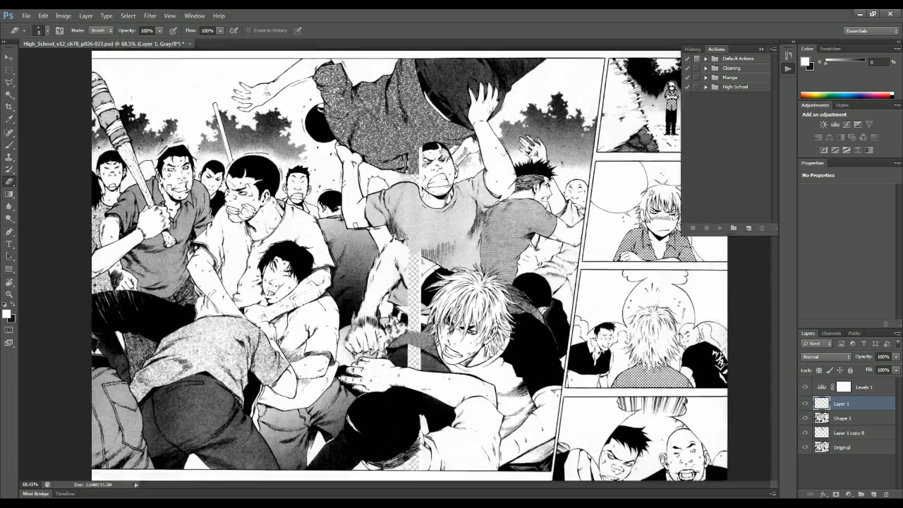